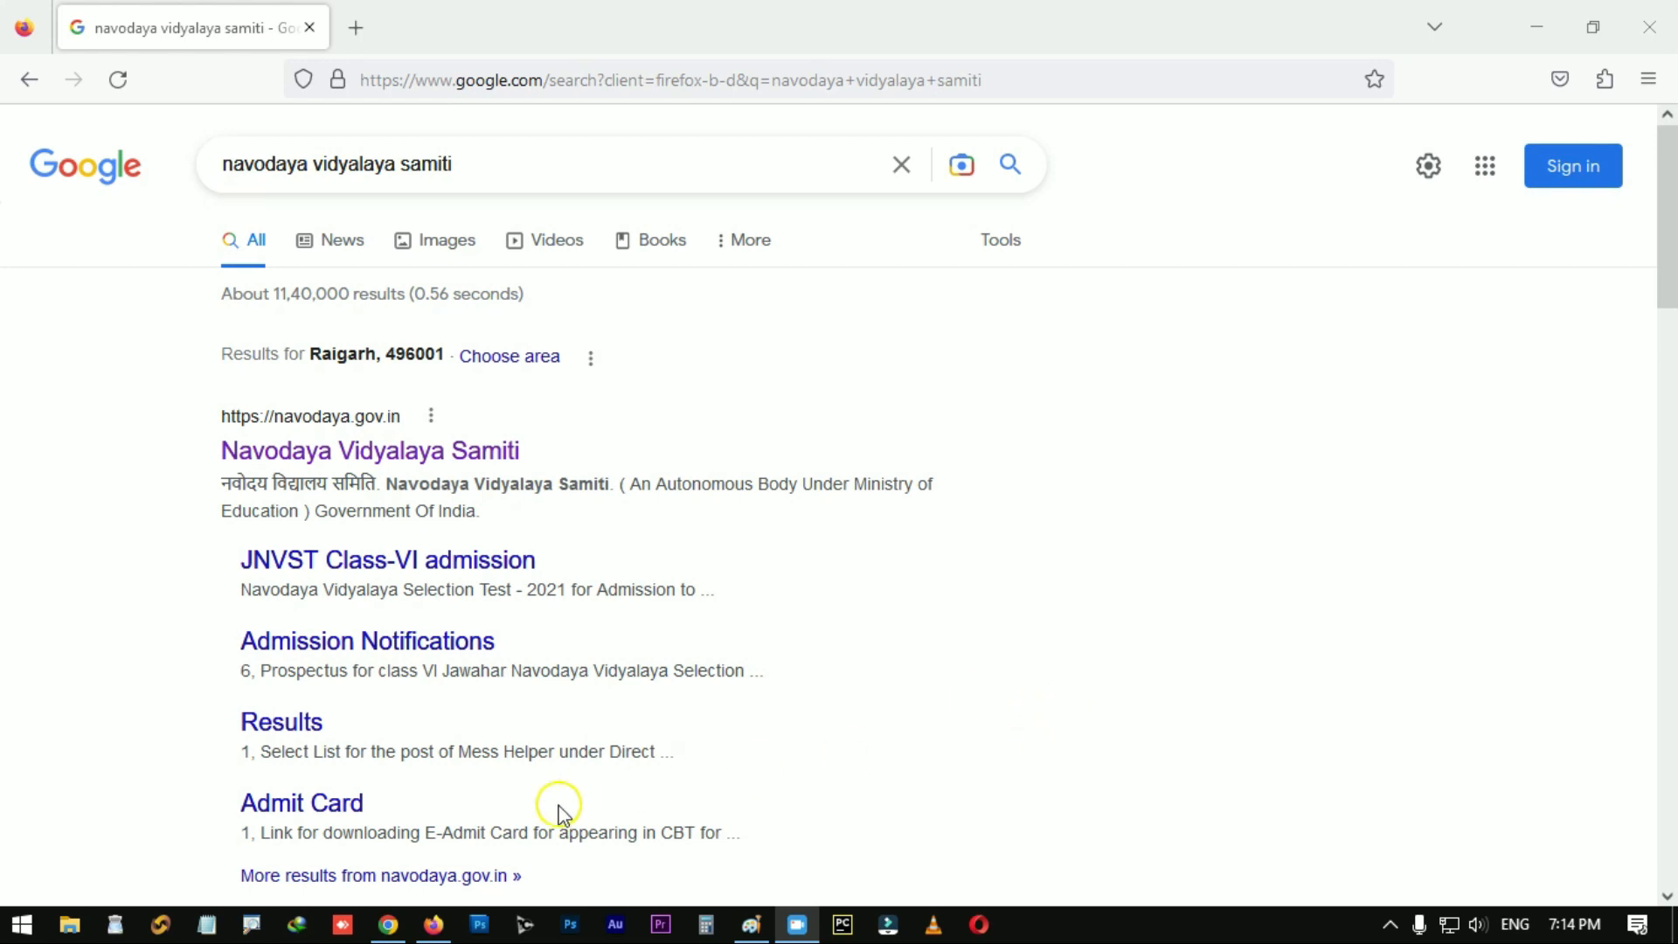
Step: Look over the Google results for 'navodaya vidyalaya samiti', with navodaya.gov.in listed first
mouse_move(393, 933)
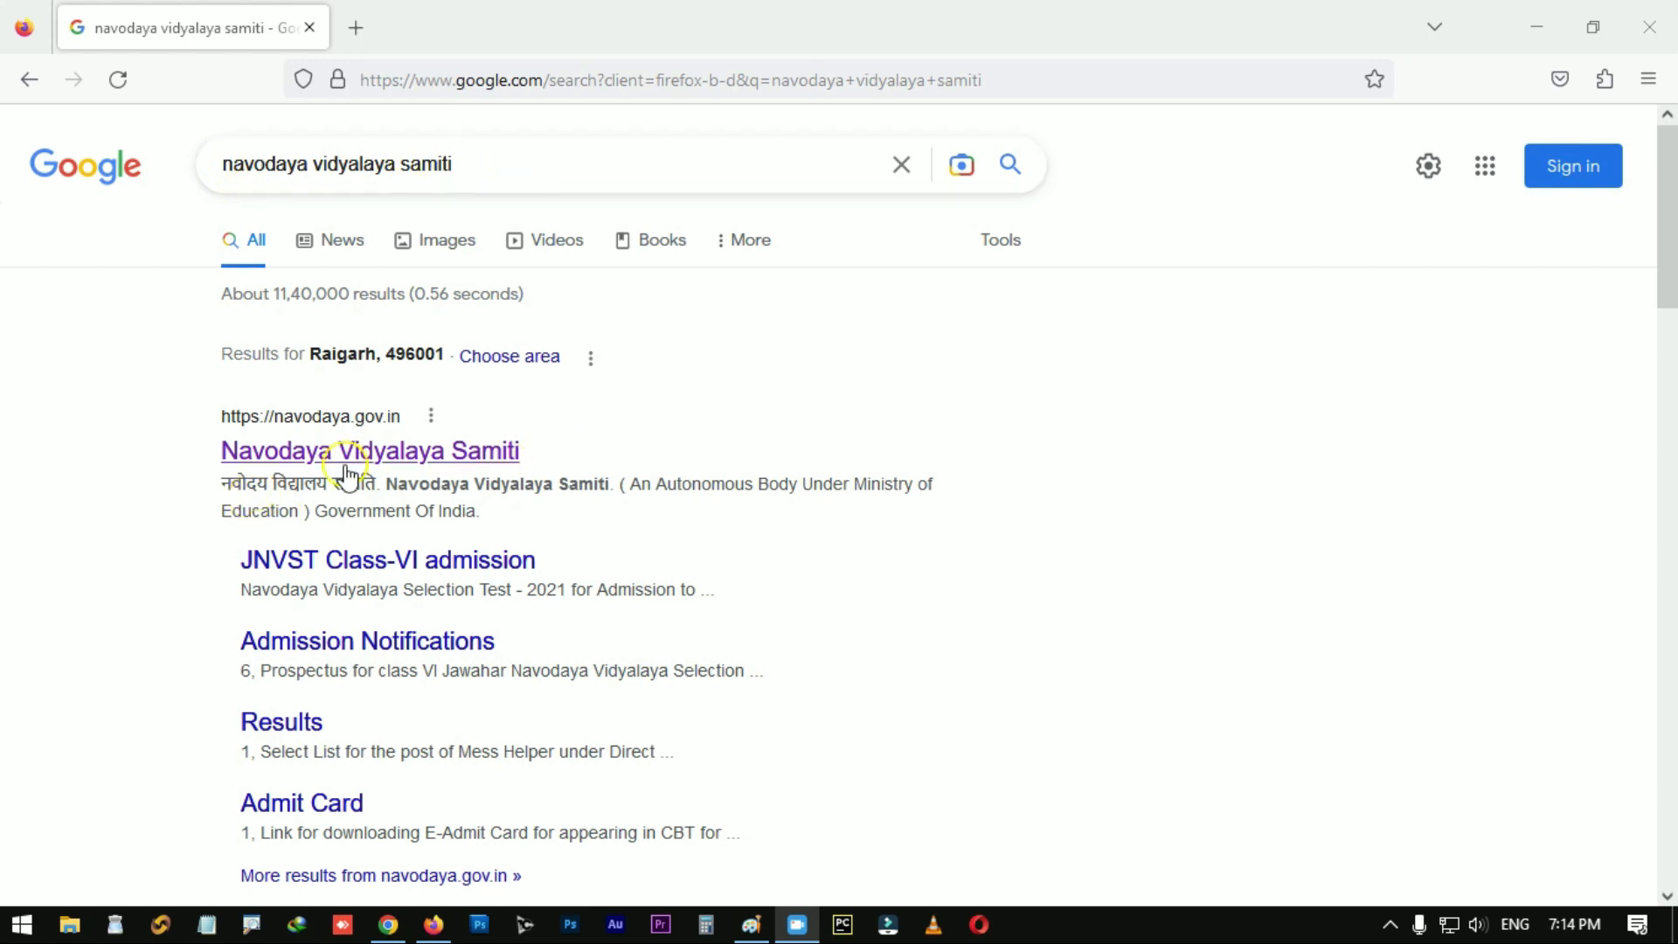
Step: Go to the official navodaya.gov.in site and open the Class VI application link in a new tab
left_click(441, 461)
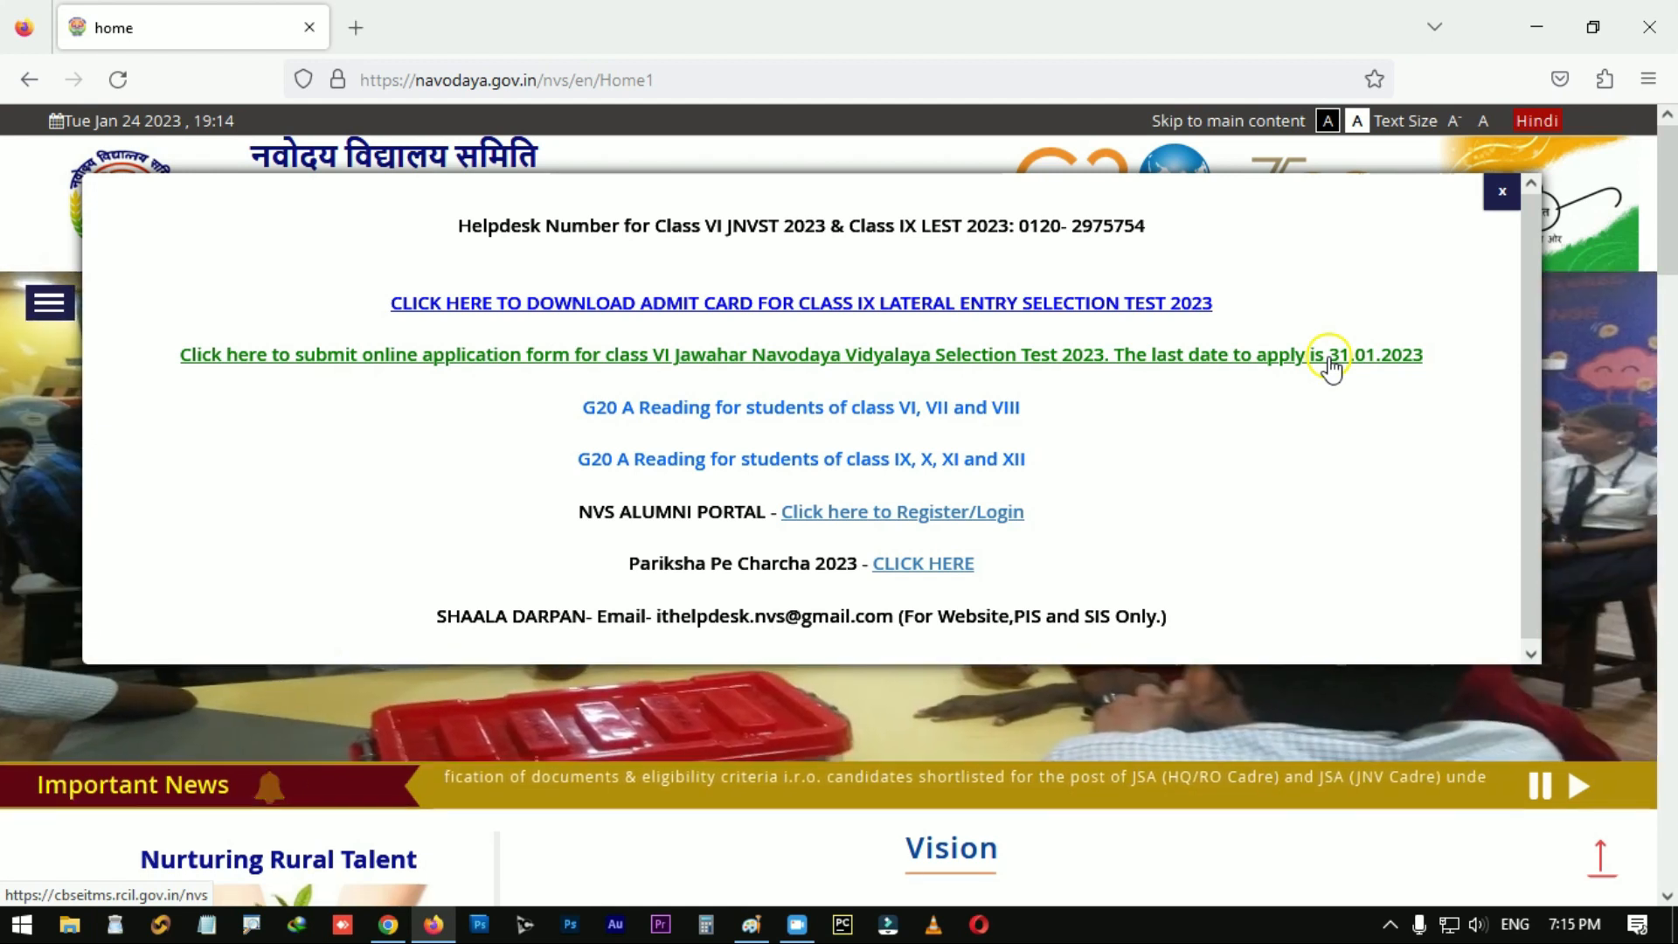
left_click(1127, 358)
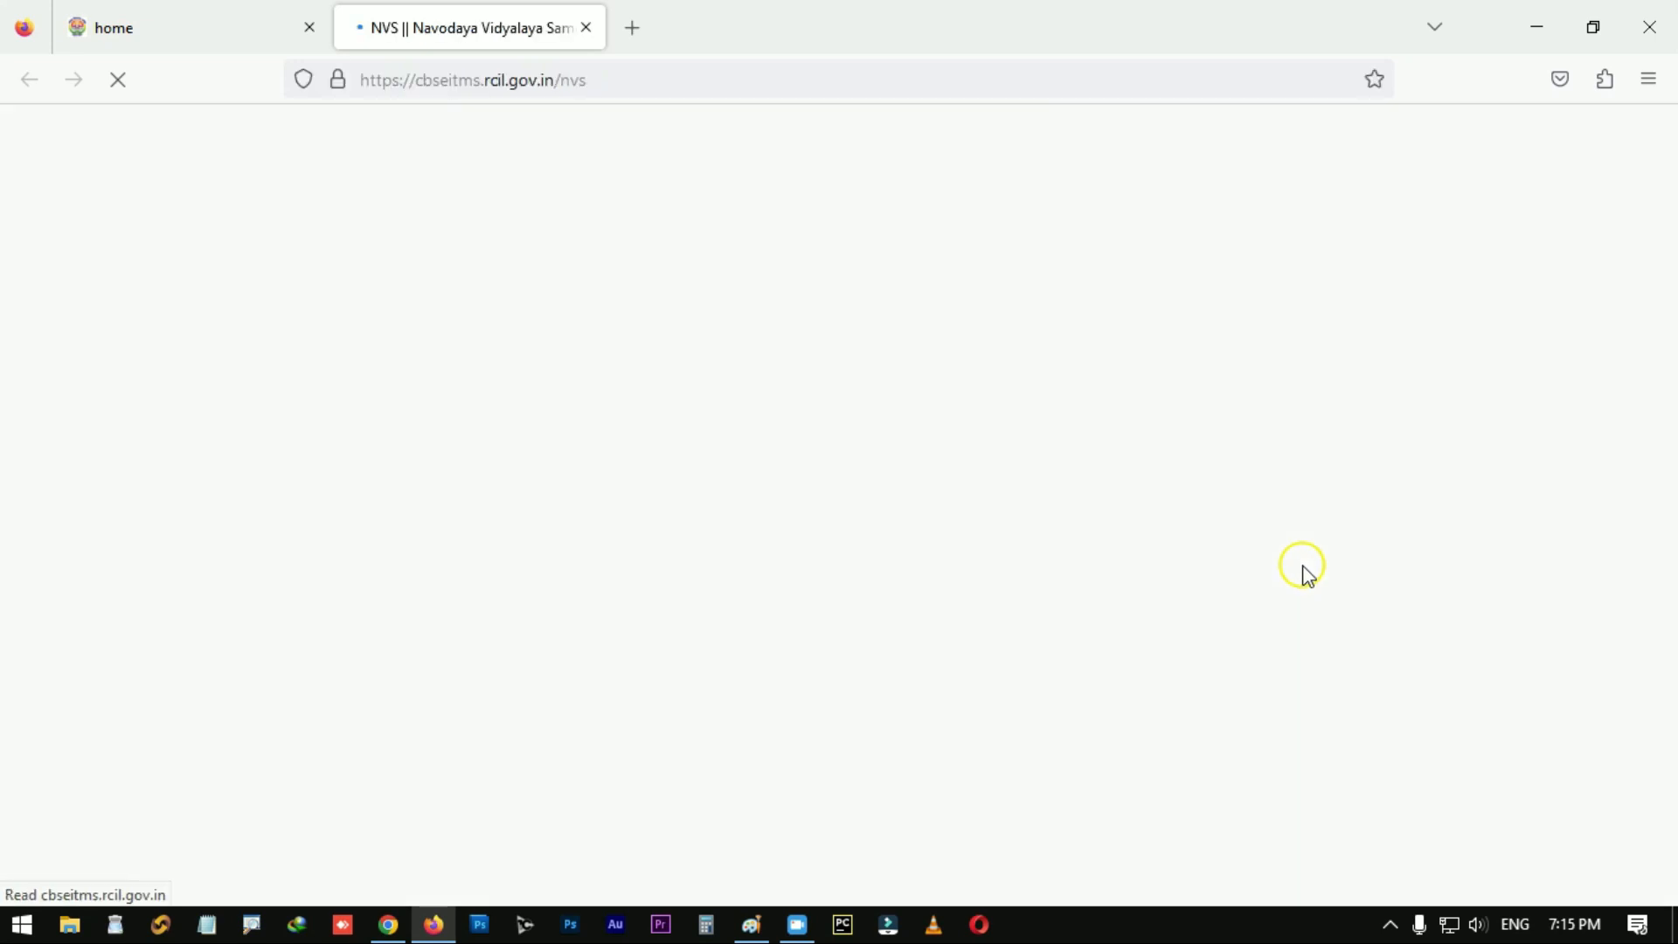
scroll(921, 498, "down", 2)
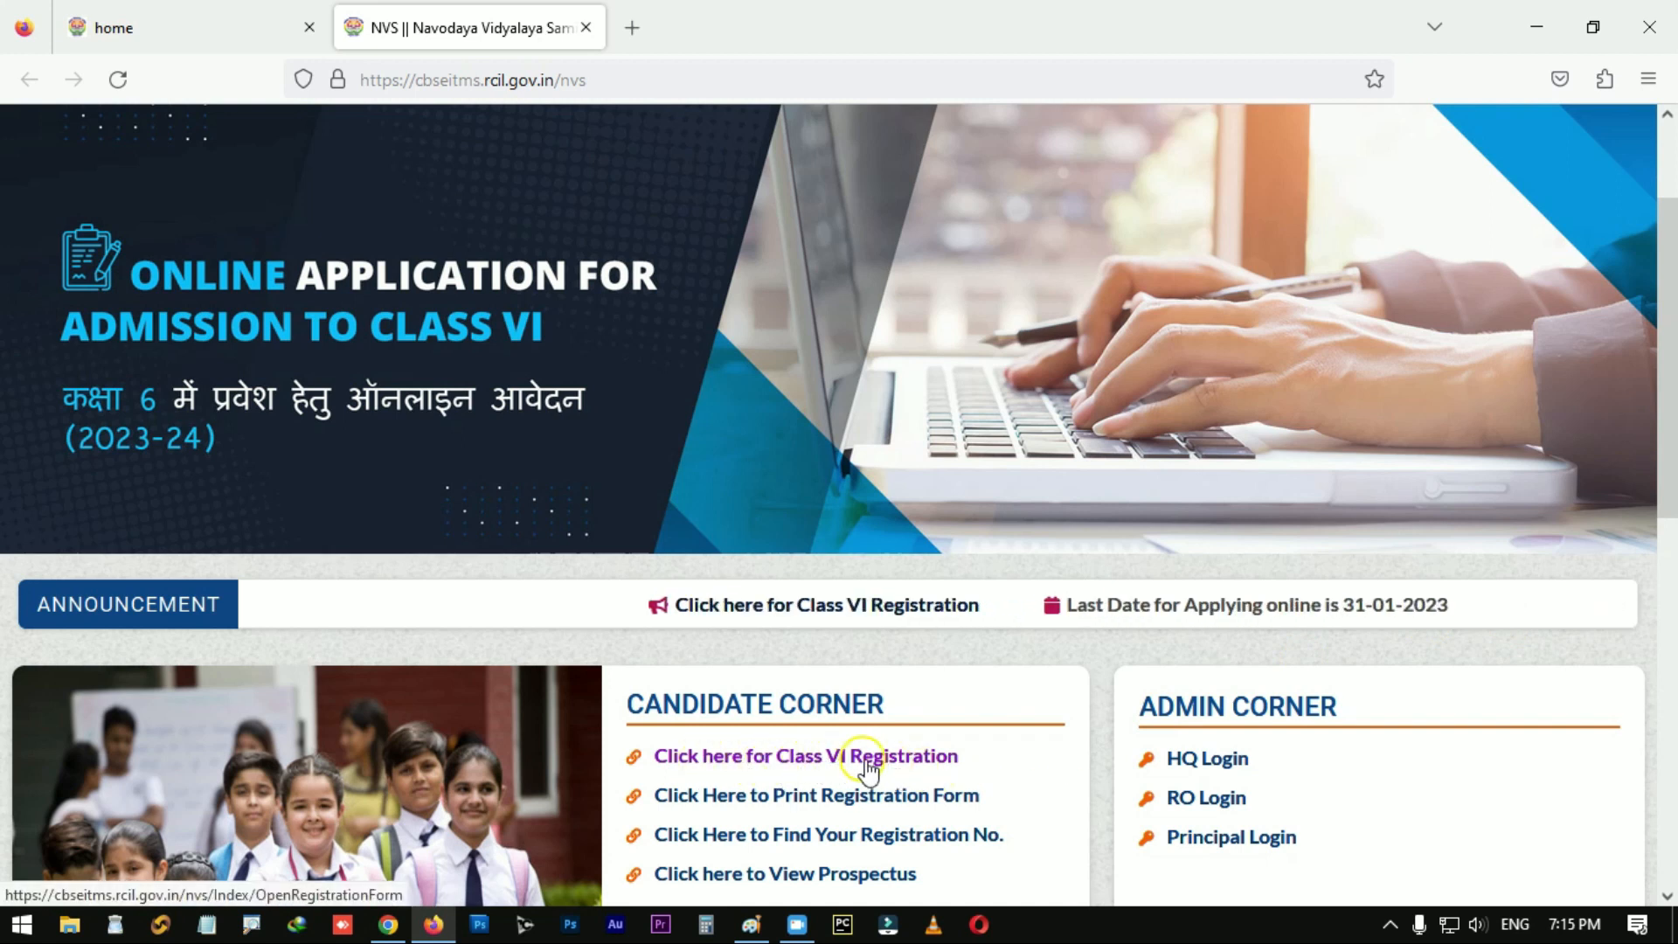
Step: Open Class VI Registration and answer No to passing class V earlier and to appearing in JNVST earlier
left_click(914, 766)
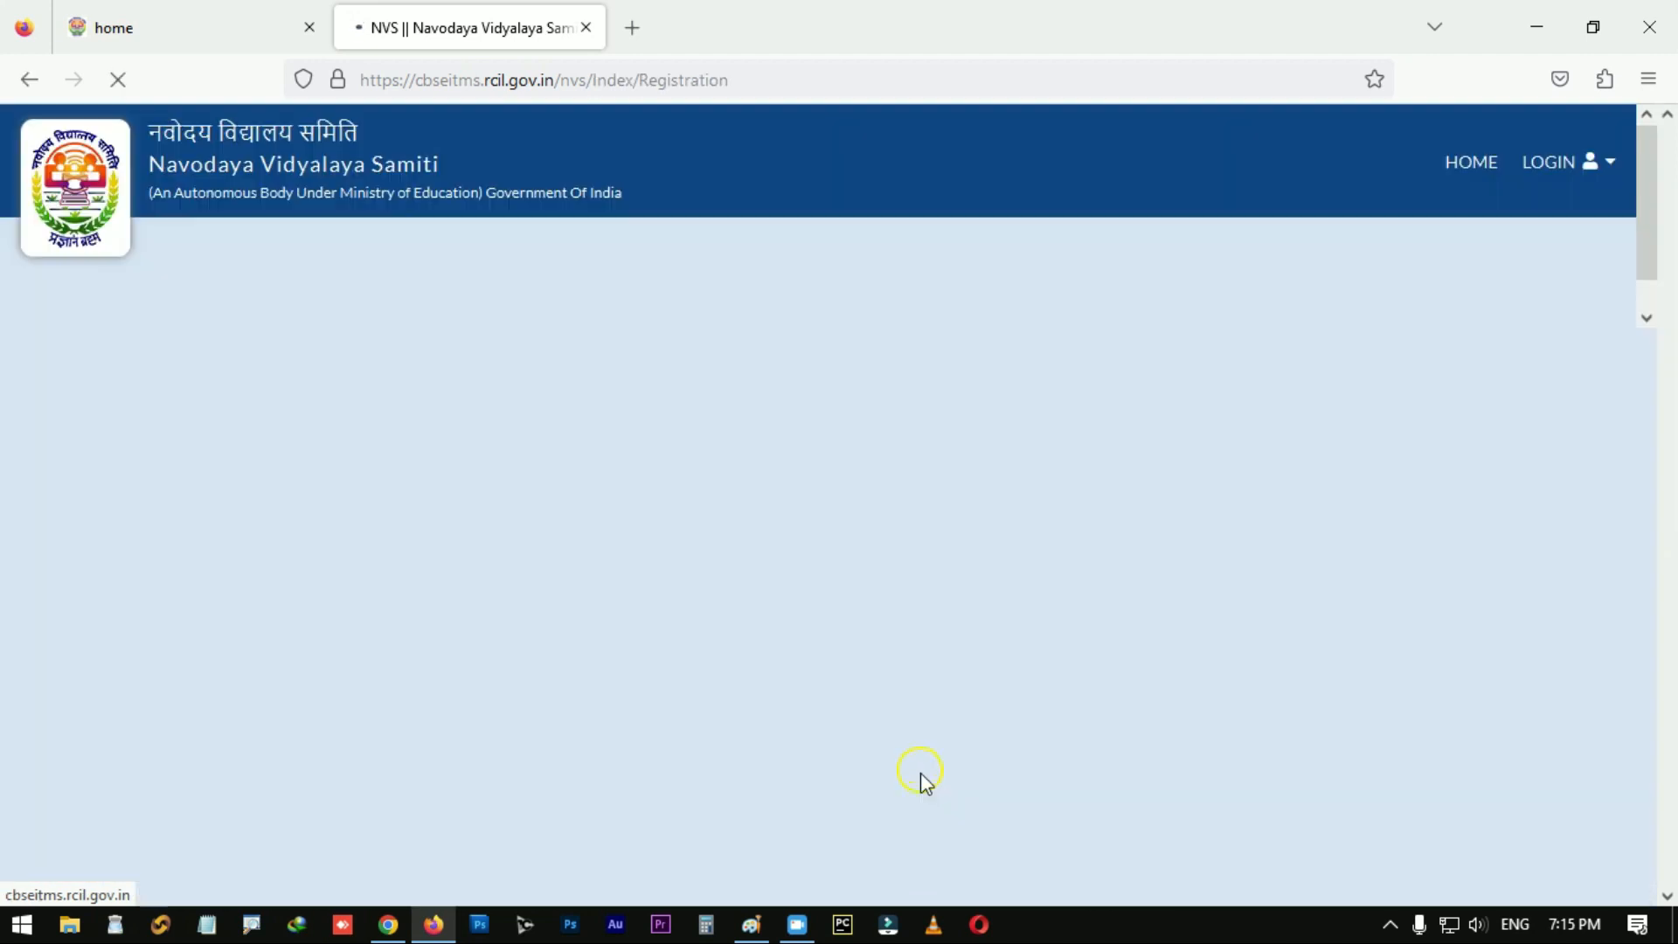
scroll(781, 620, "down", 1)
scroll(780, 620, "down", 2)
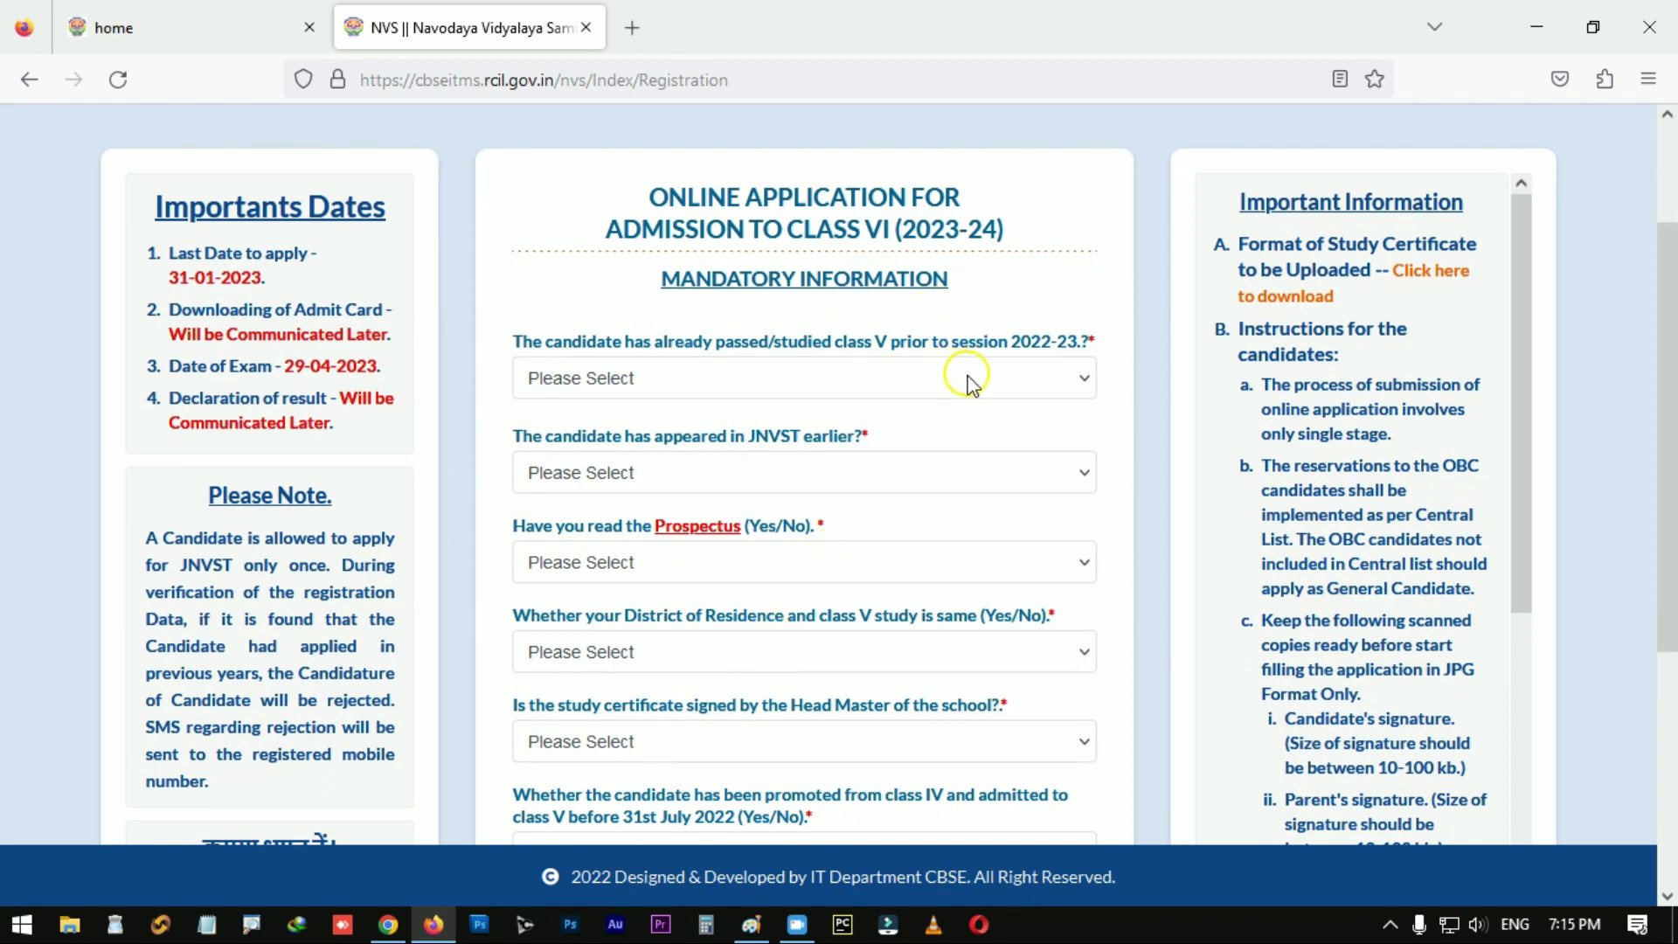
left_click(1028, 378)
left_click(946, 498)
left_click(893, 486)
left_click(869, 581)
Step: Answer Yes to the Prospectus, same-district, signed certificate and promotion-before-31st-July-2022 questions
left_click(755, 570)
left_click(744, 638)
left_click(742, 642)
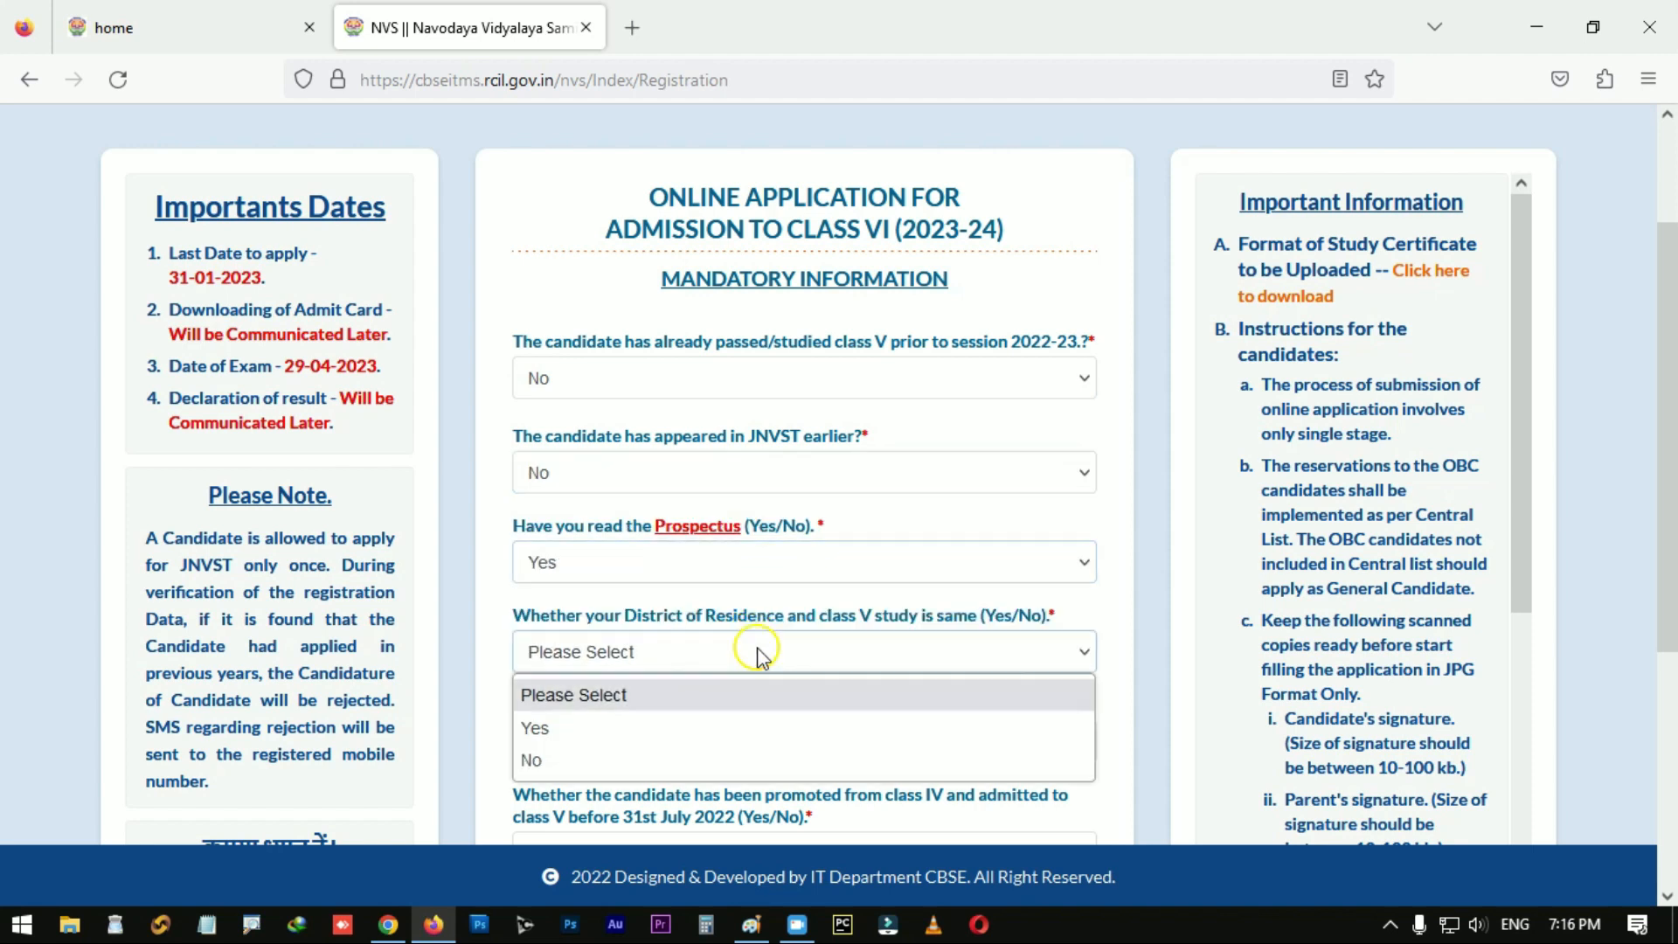
left_click(737, 727)
scroll(741, 617, "down", 2)
left_click(741, 614)
left_click(724, 686)
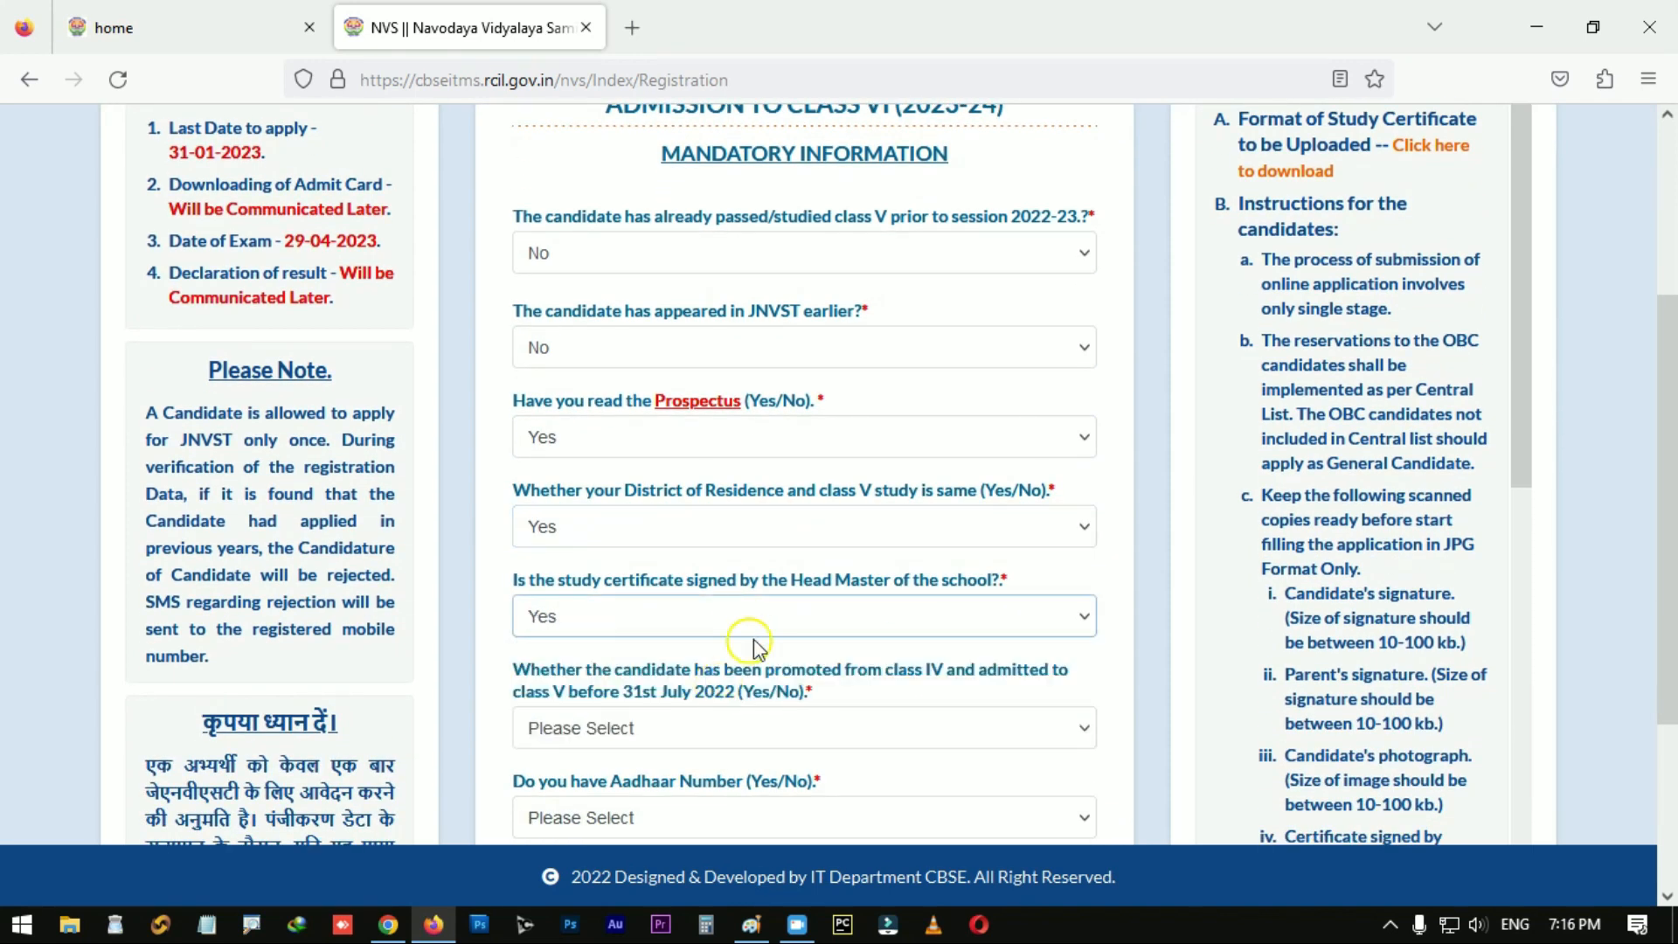
scroll(821, 647, "down", 4)
left_click(835, 511)
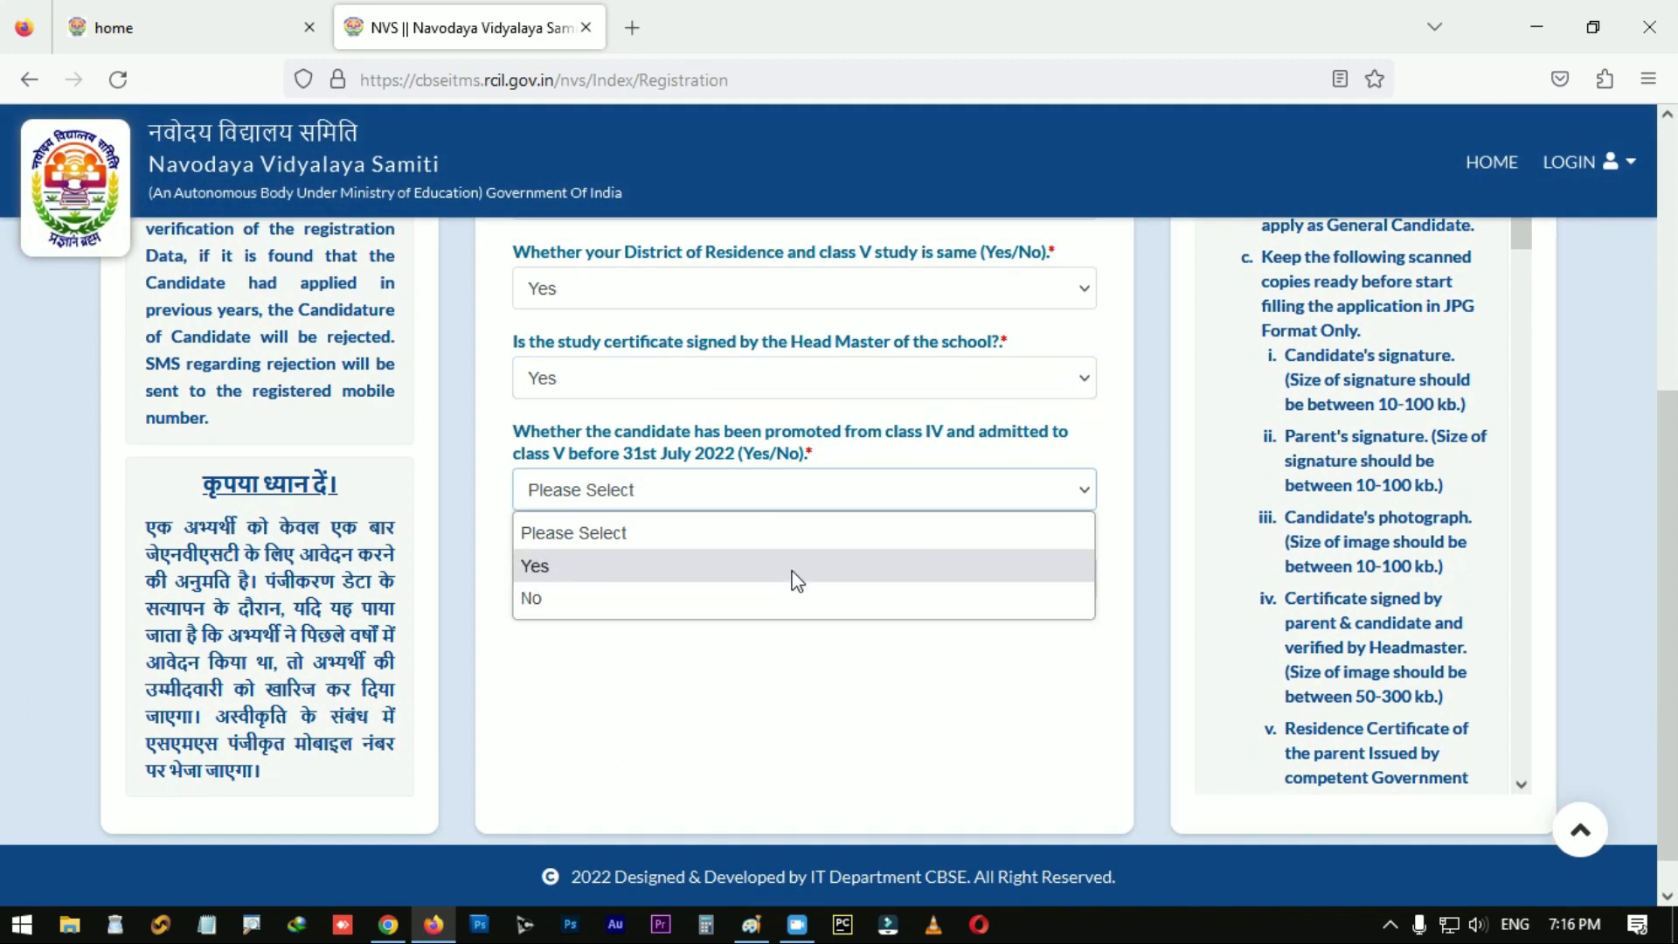
left_click(795, 568)
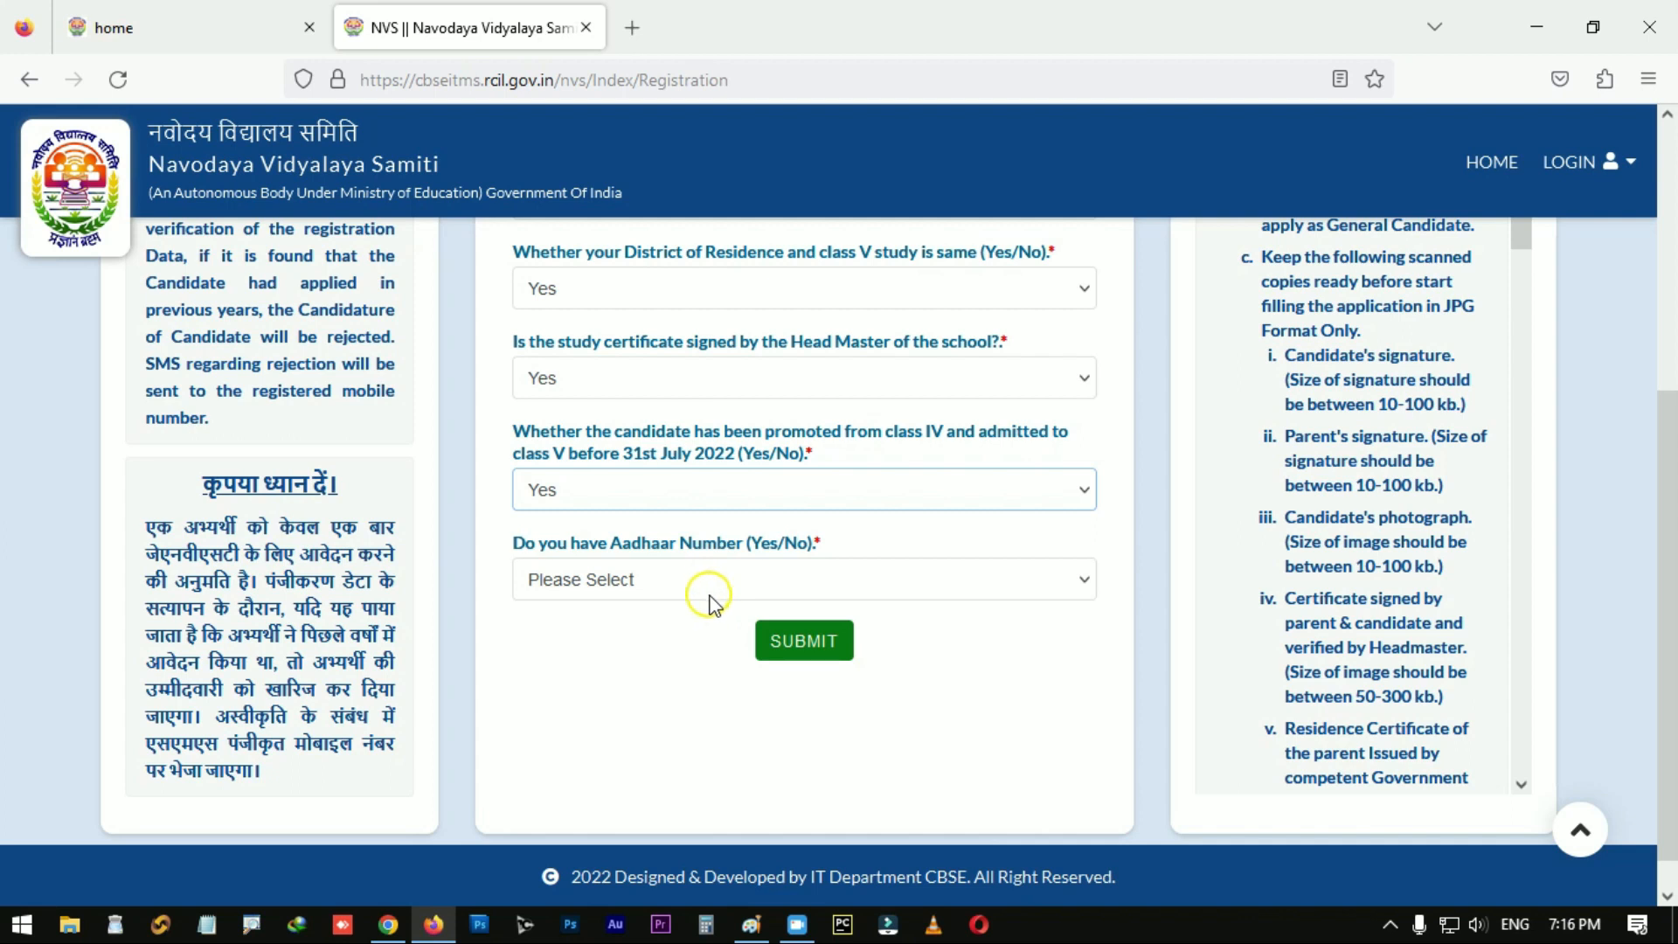
Step: Set the Aadhaar question to No, changing it from the initial Yes
left_click(716, 587)
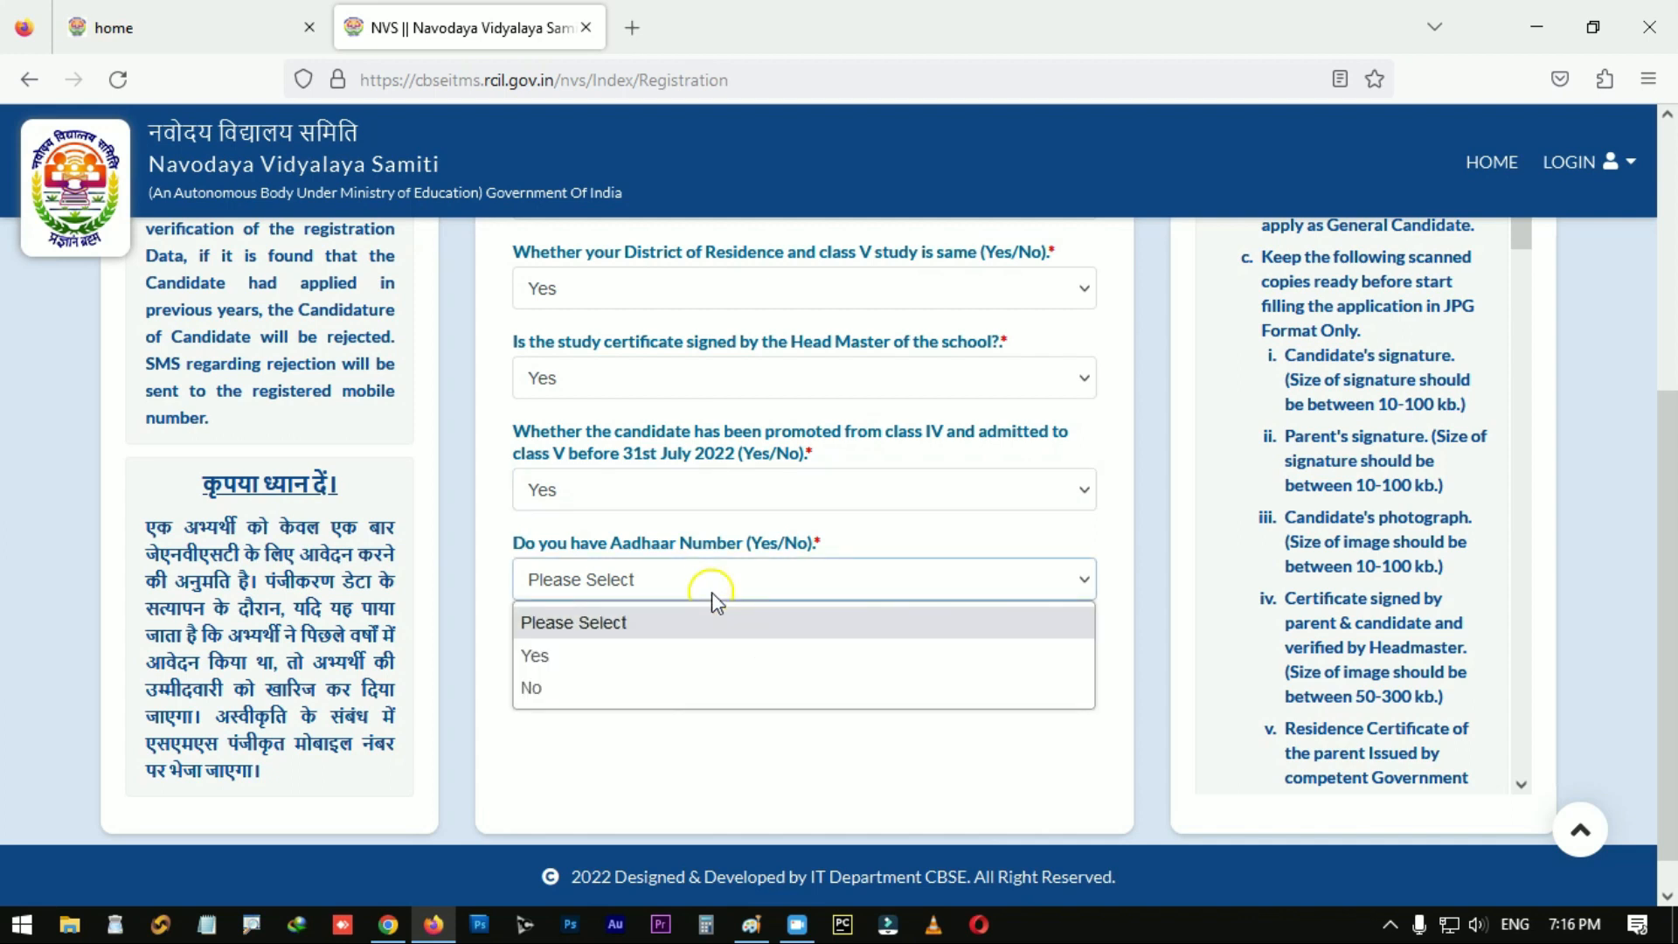
left_click(653, 671)
left_click(561, 668)
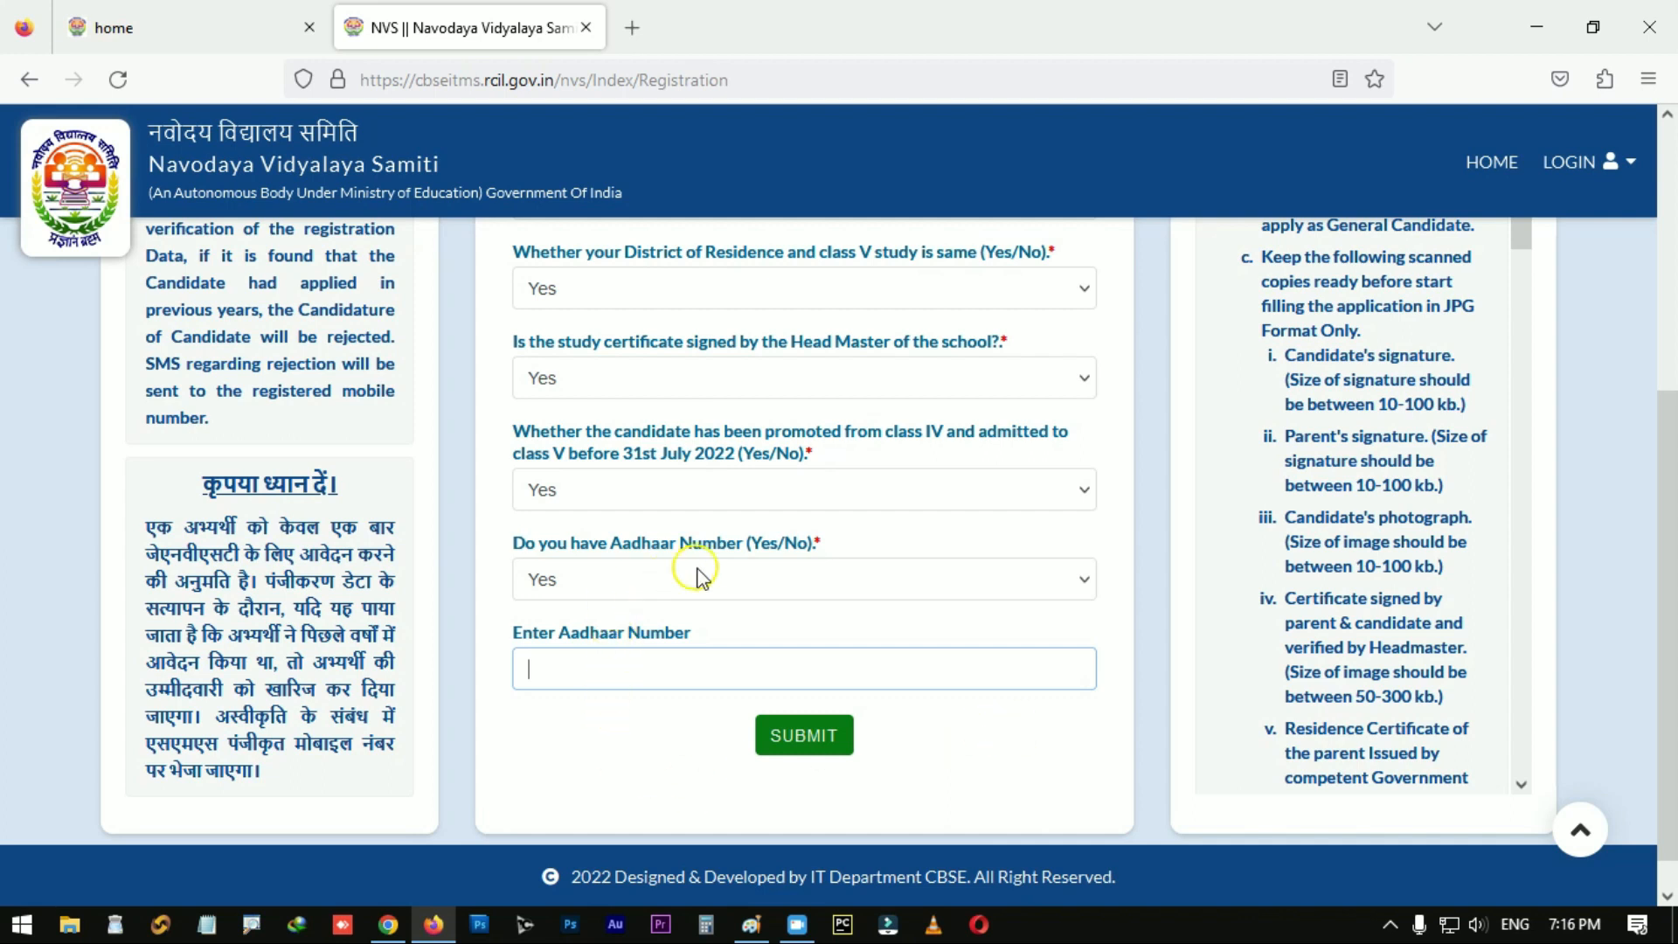
left_click(858, 584)
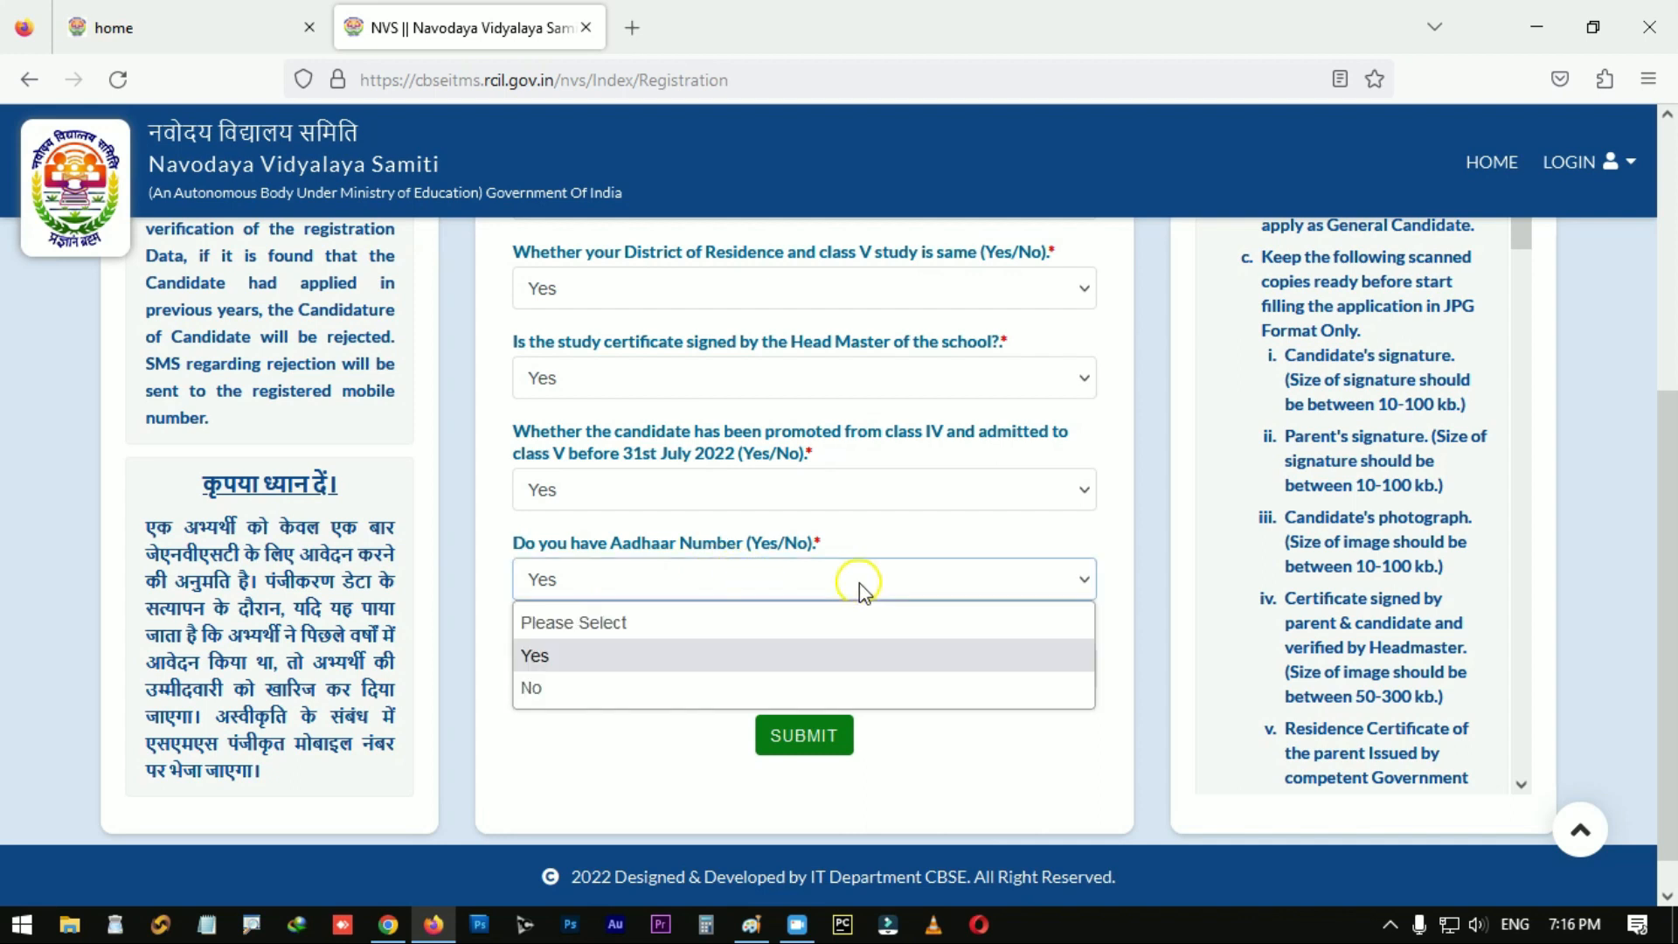
left_click(621, 697)
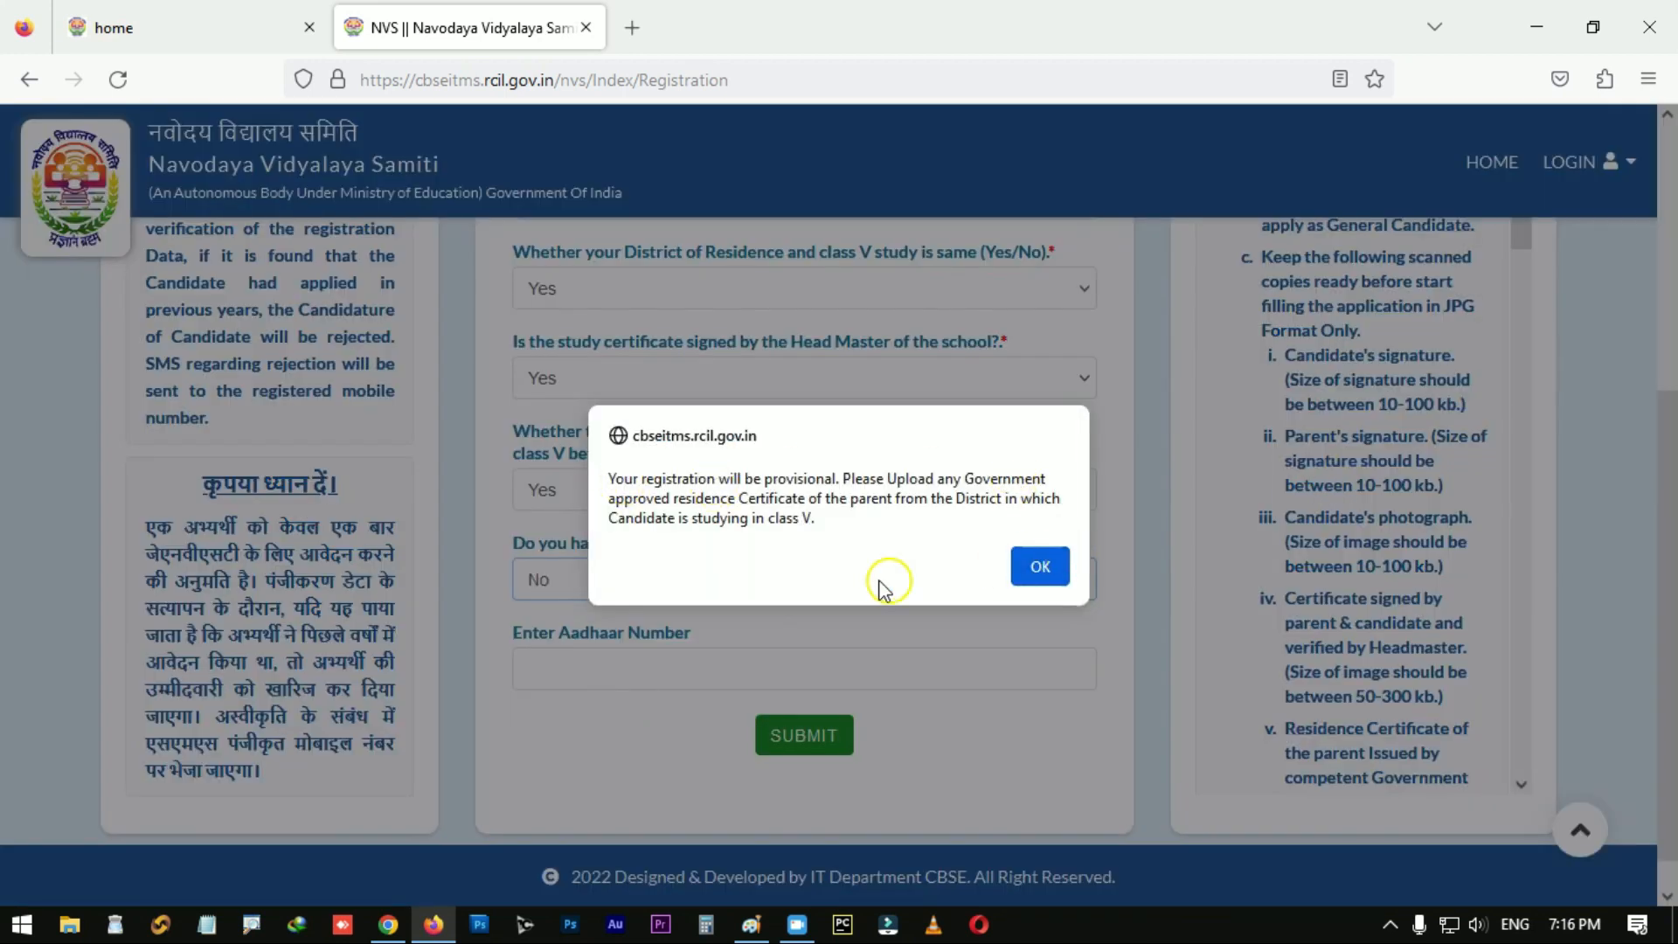
Step: Dismiss the provisional-registration notice, attach FATHER AADHAR.jpg as residence certificate, and submit
left_click(1039, 569)
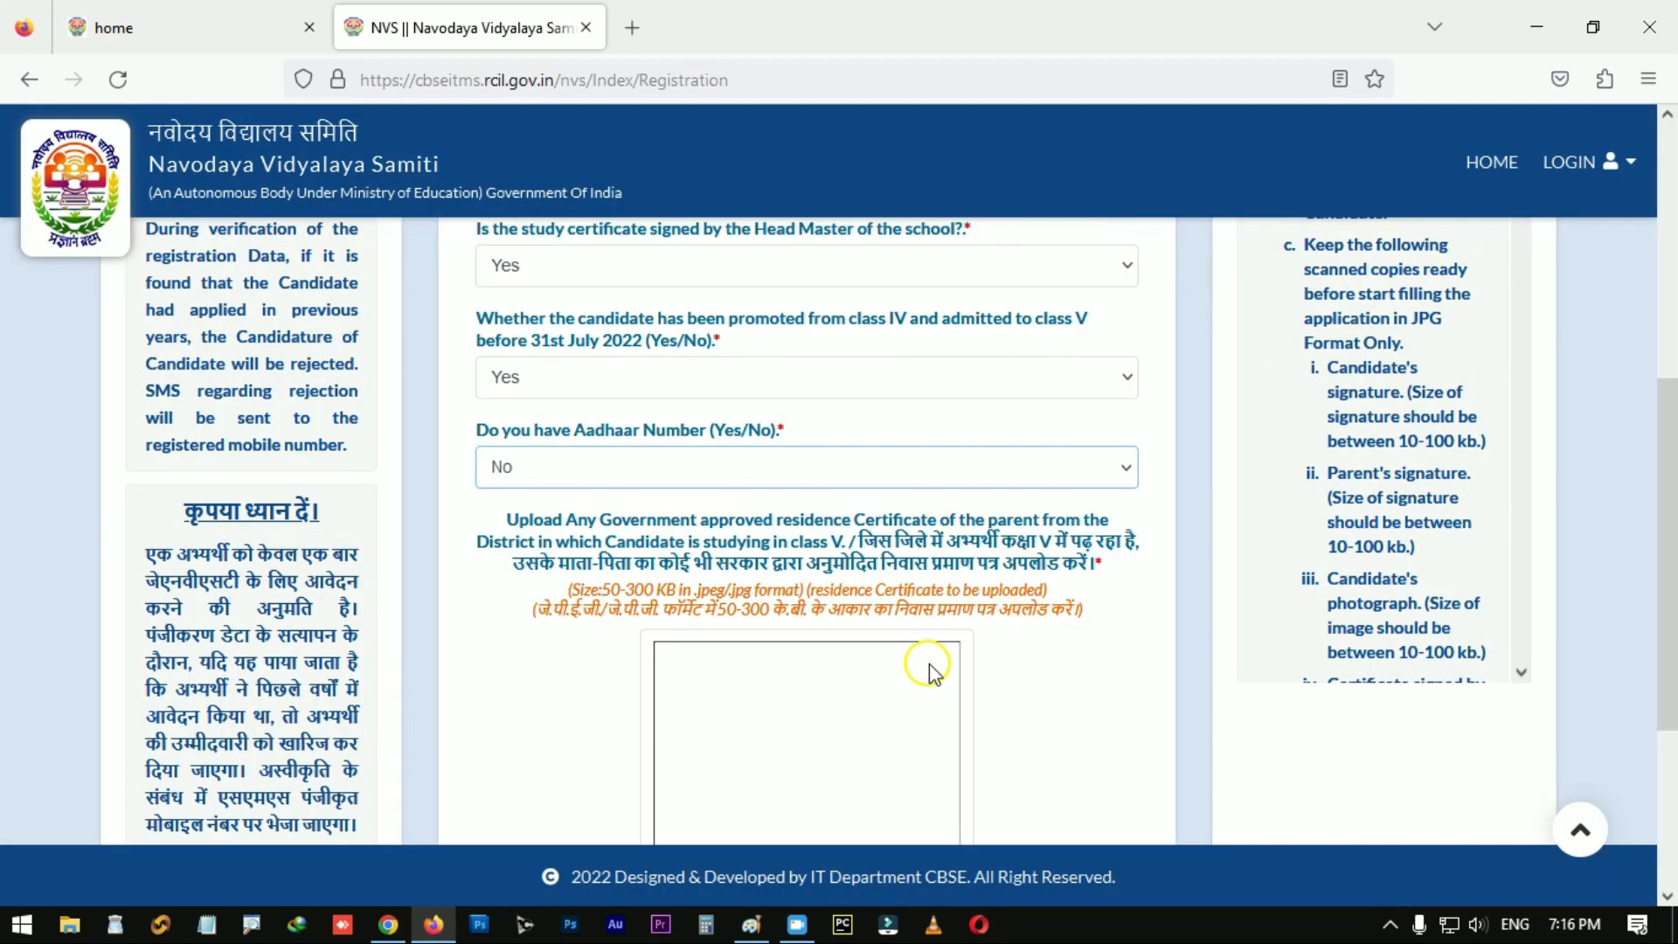
scroll(925, 668, "down", 1)
scroll(676, 612, "down", 1)
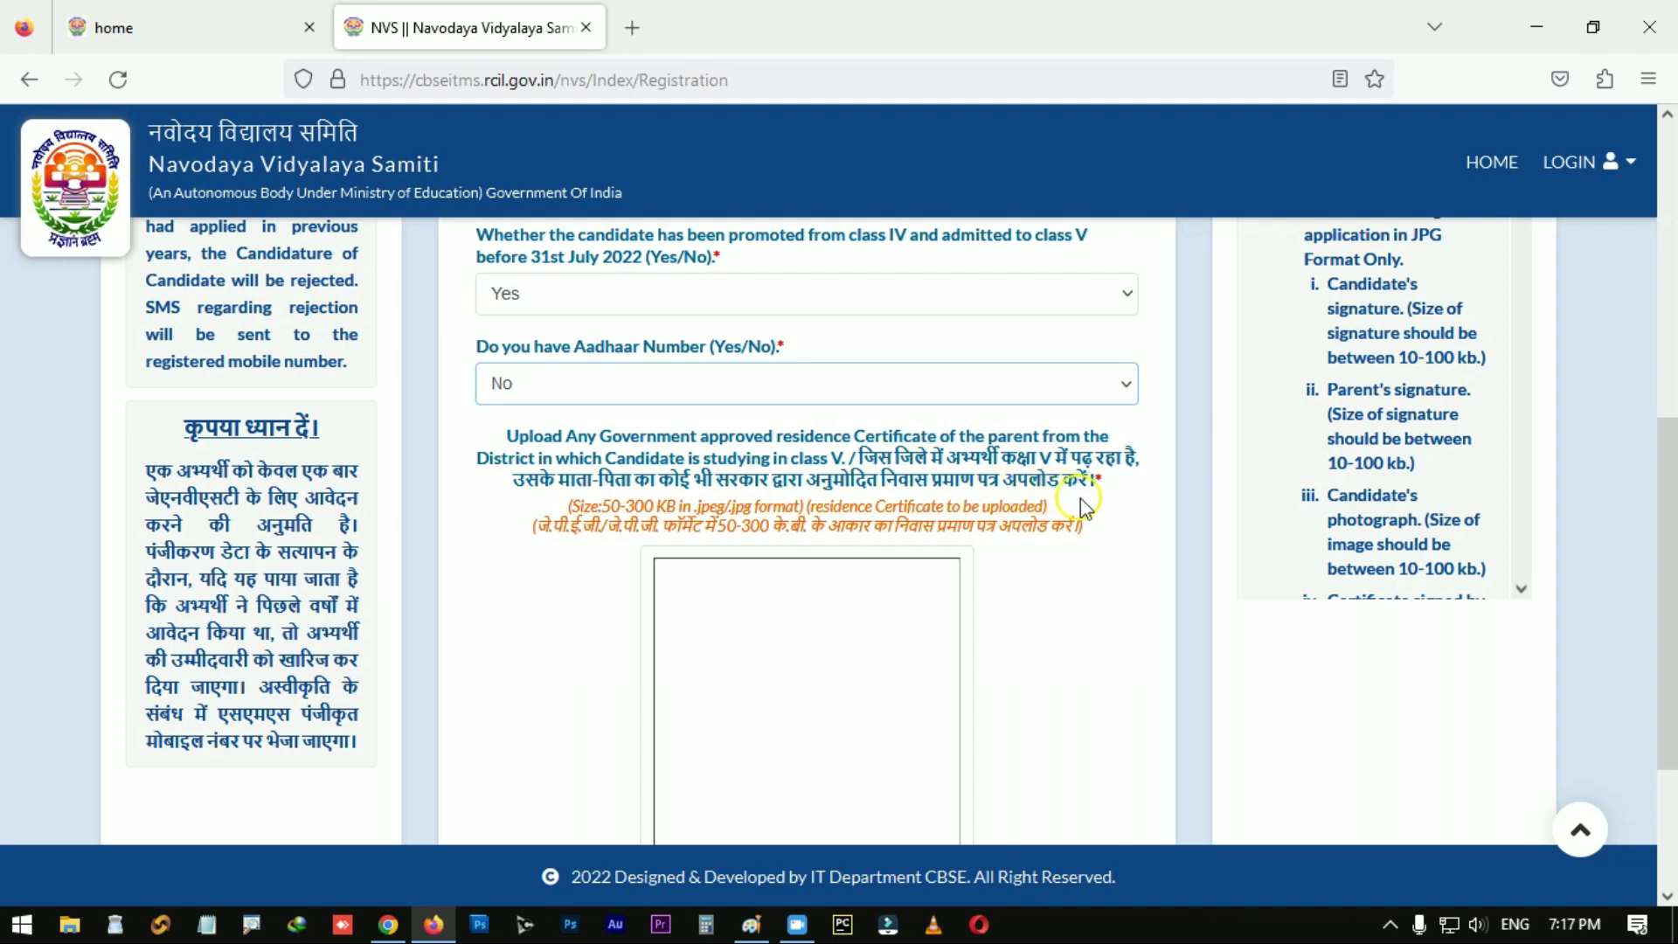
scroll(1029, 629, "down", 3)
scroll(1029, 630, "down", 1)
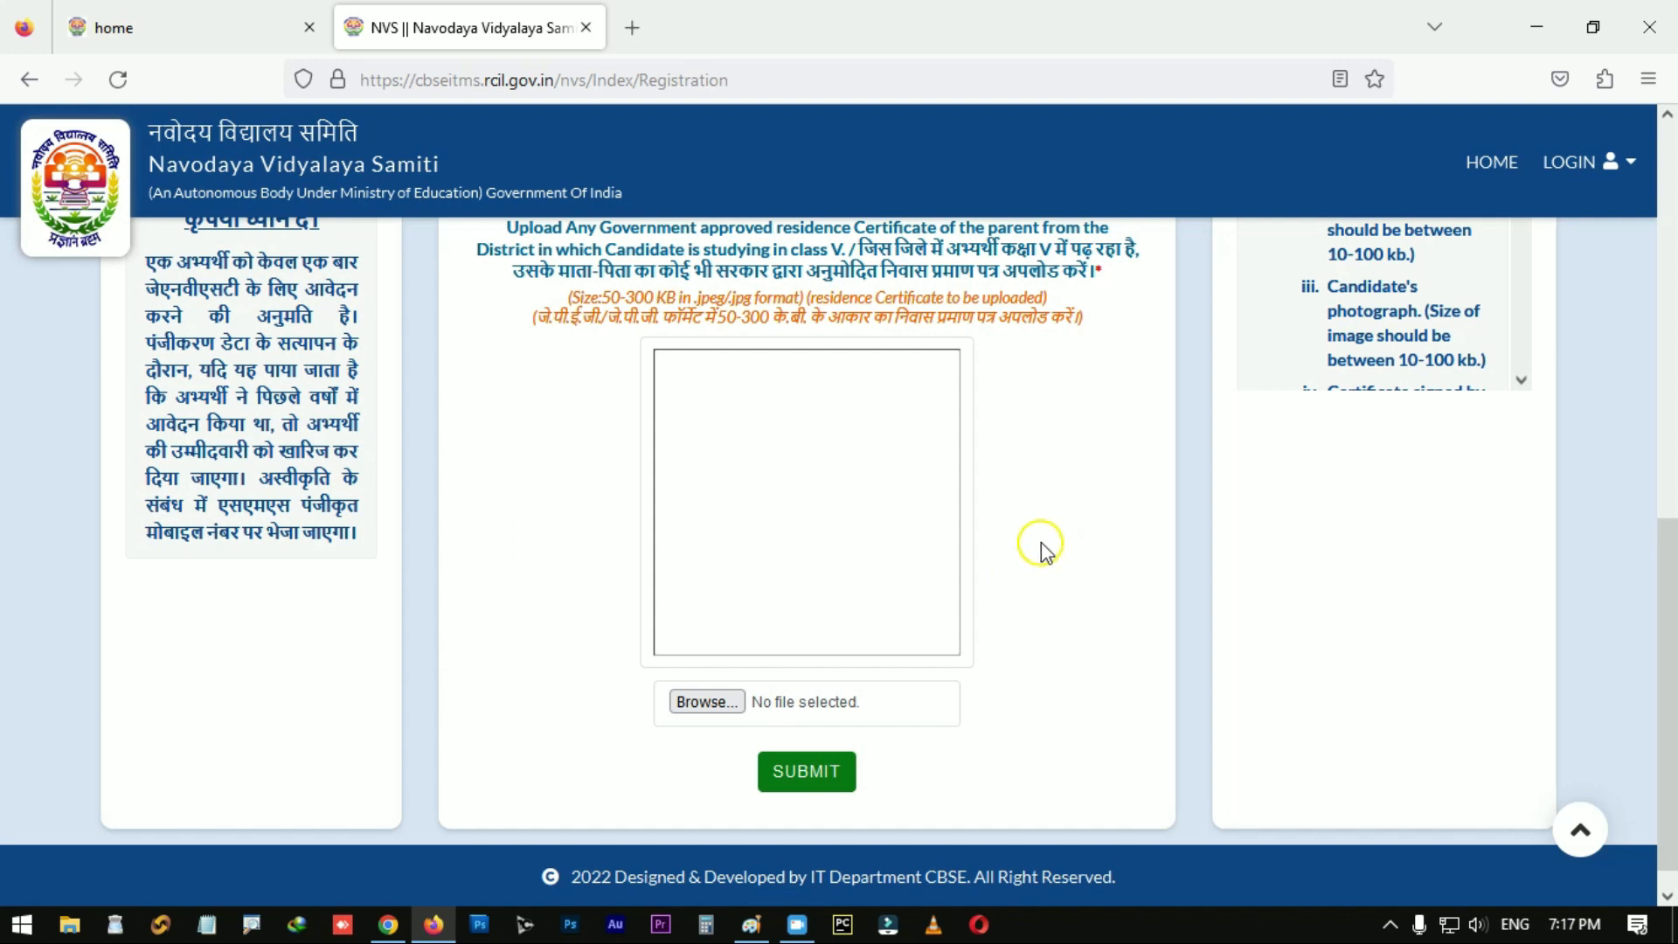
scroll(1431, 380, "down", 1)
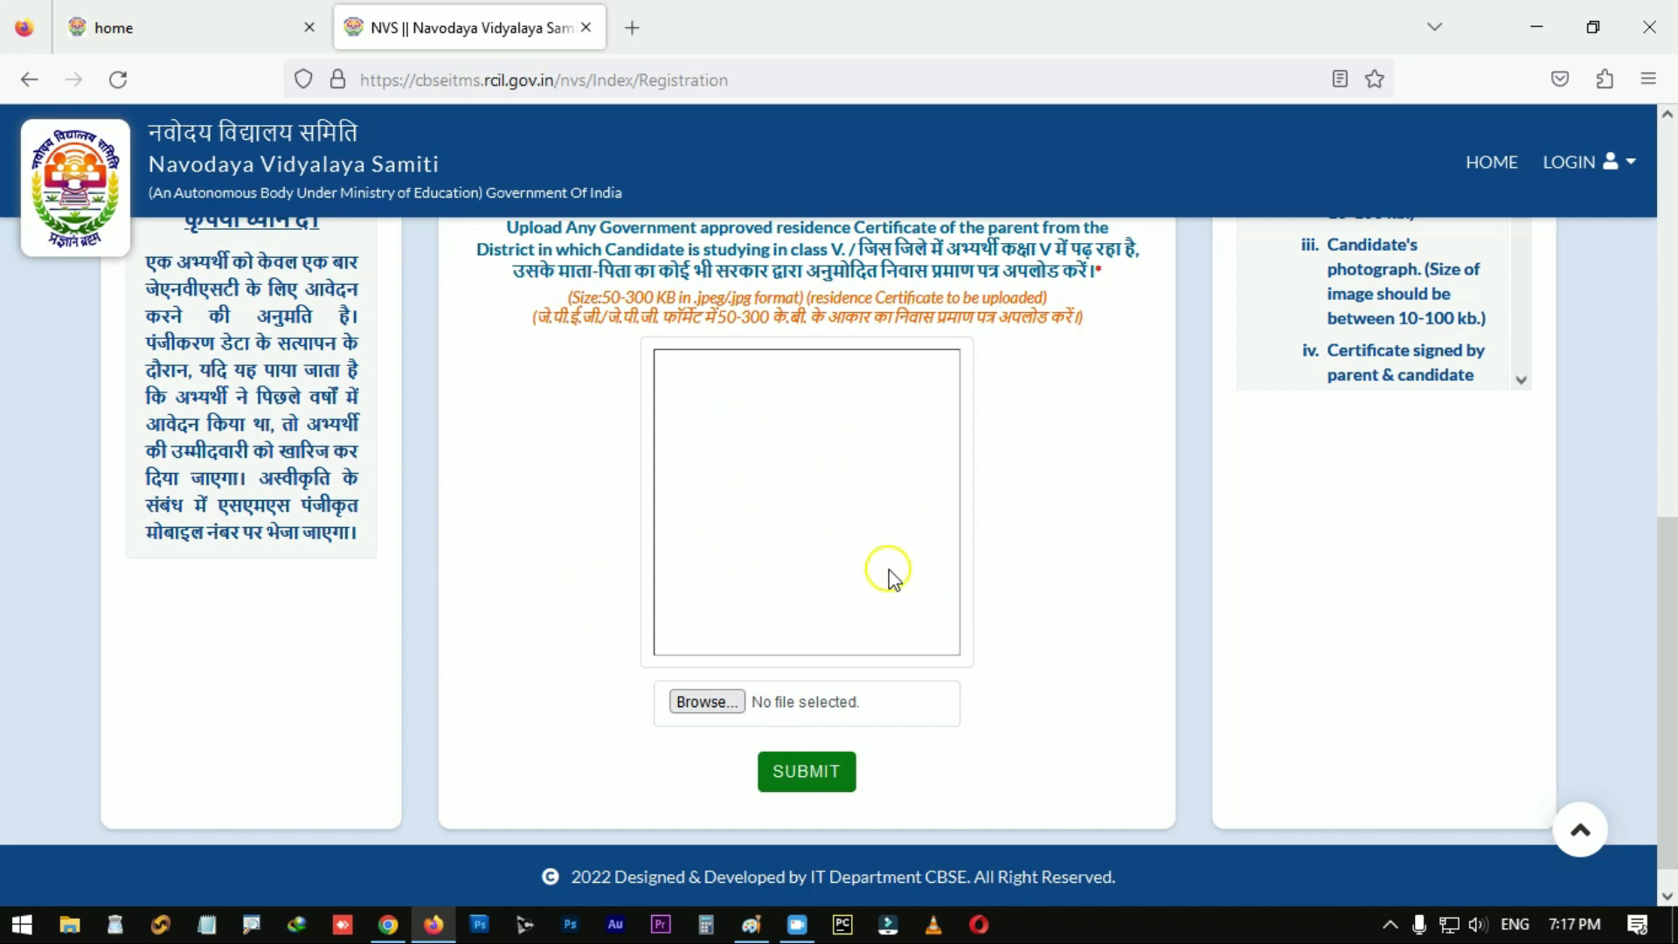
left_click(705, 703)
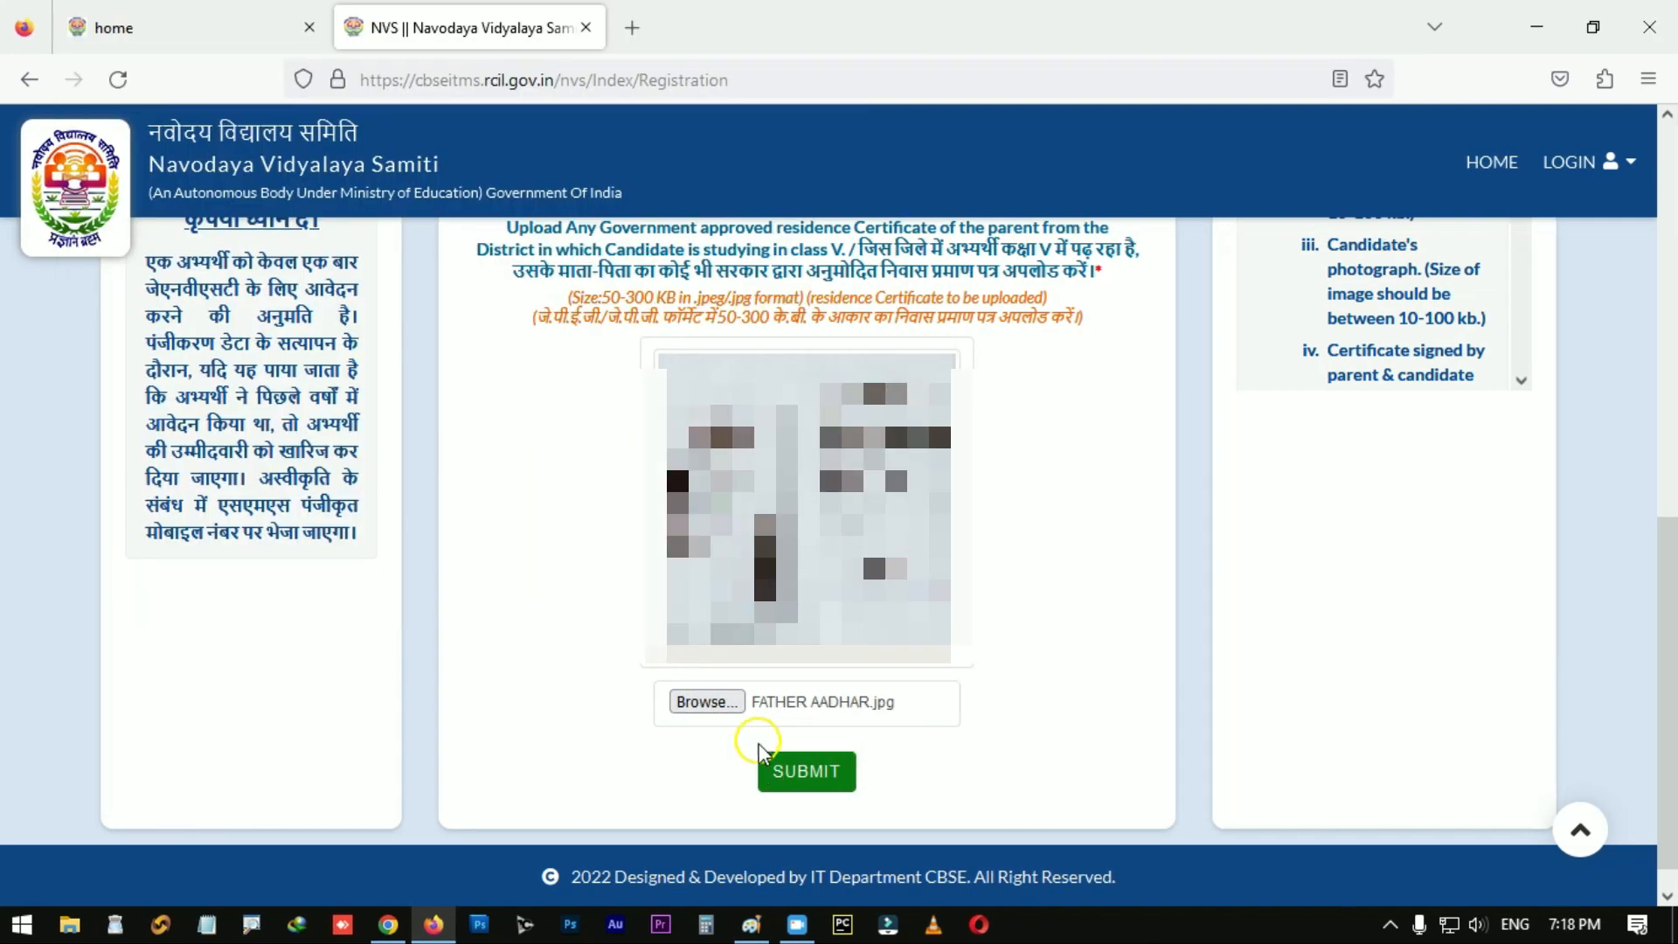
left_click(811, 780)
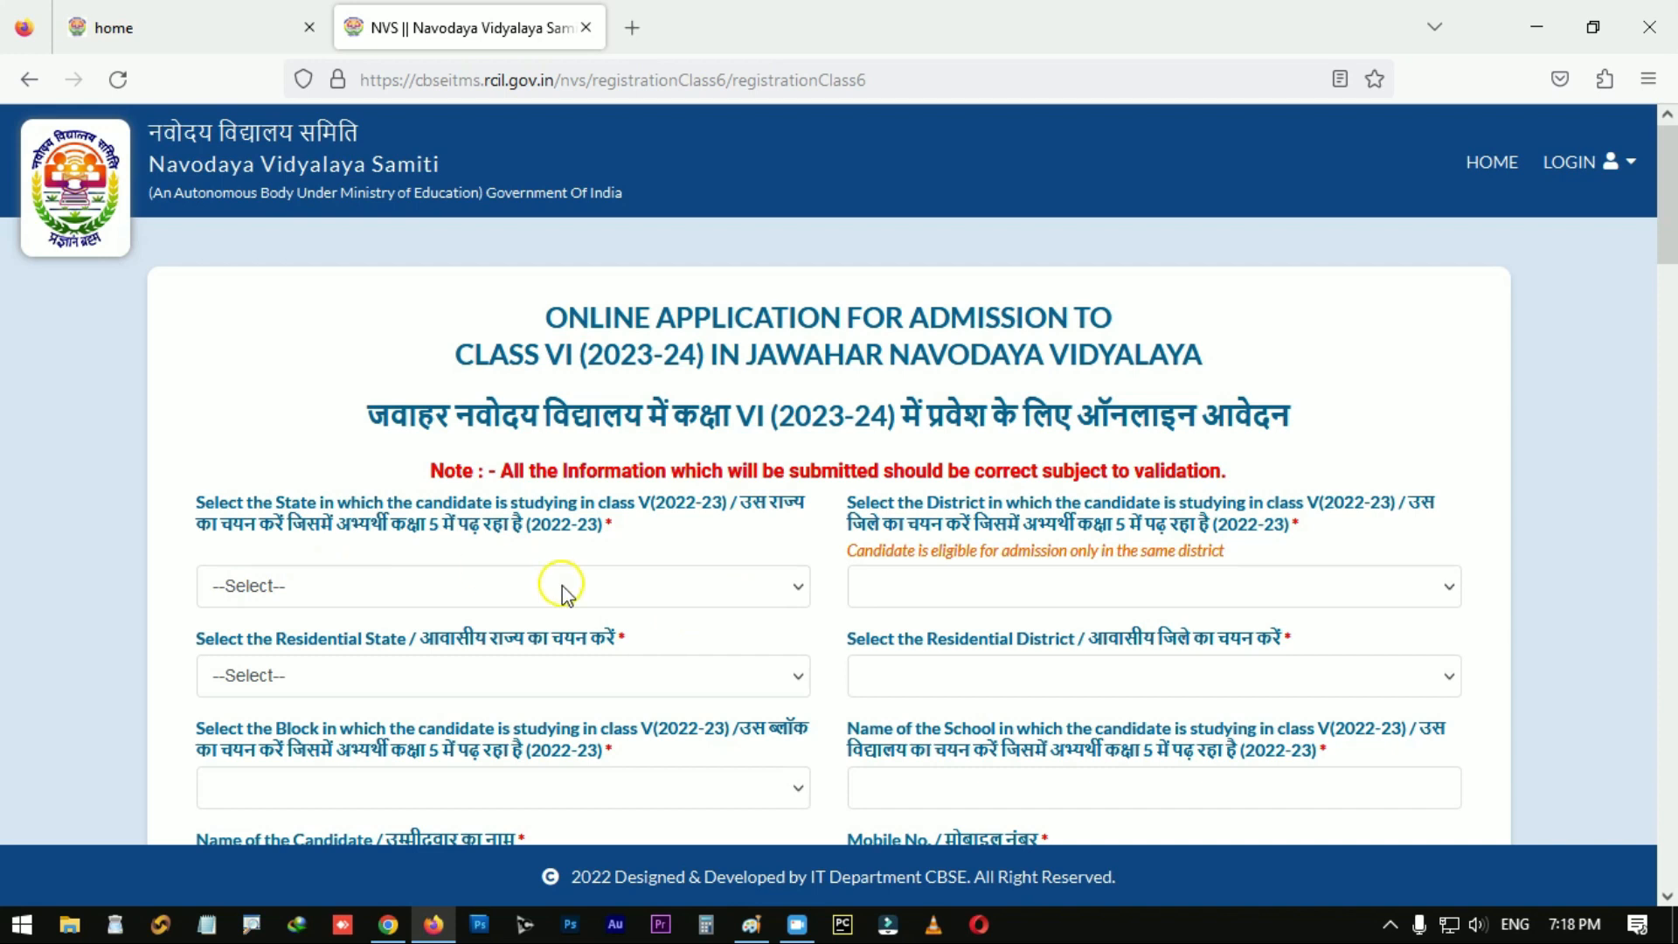
Step: Set the study state to CHHATTISGARH, district RAIGARH and block RAIGARH
left_click(757, 588)
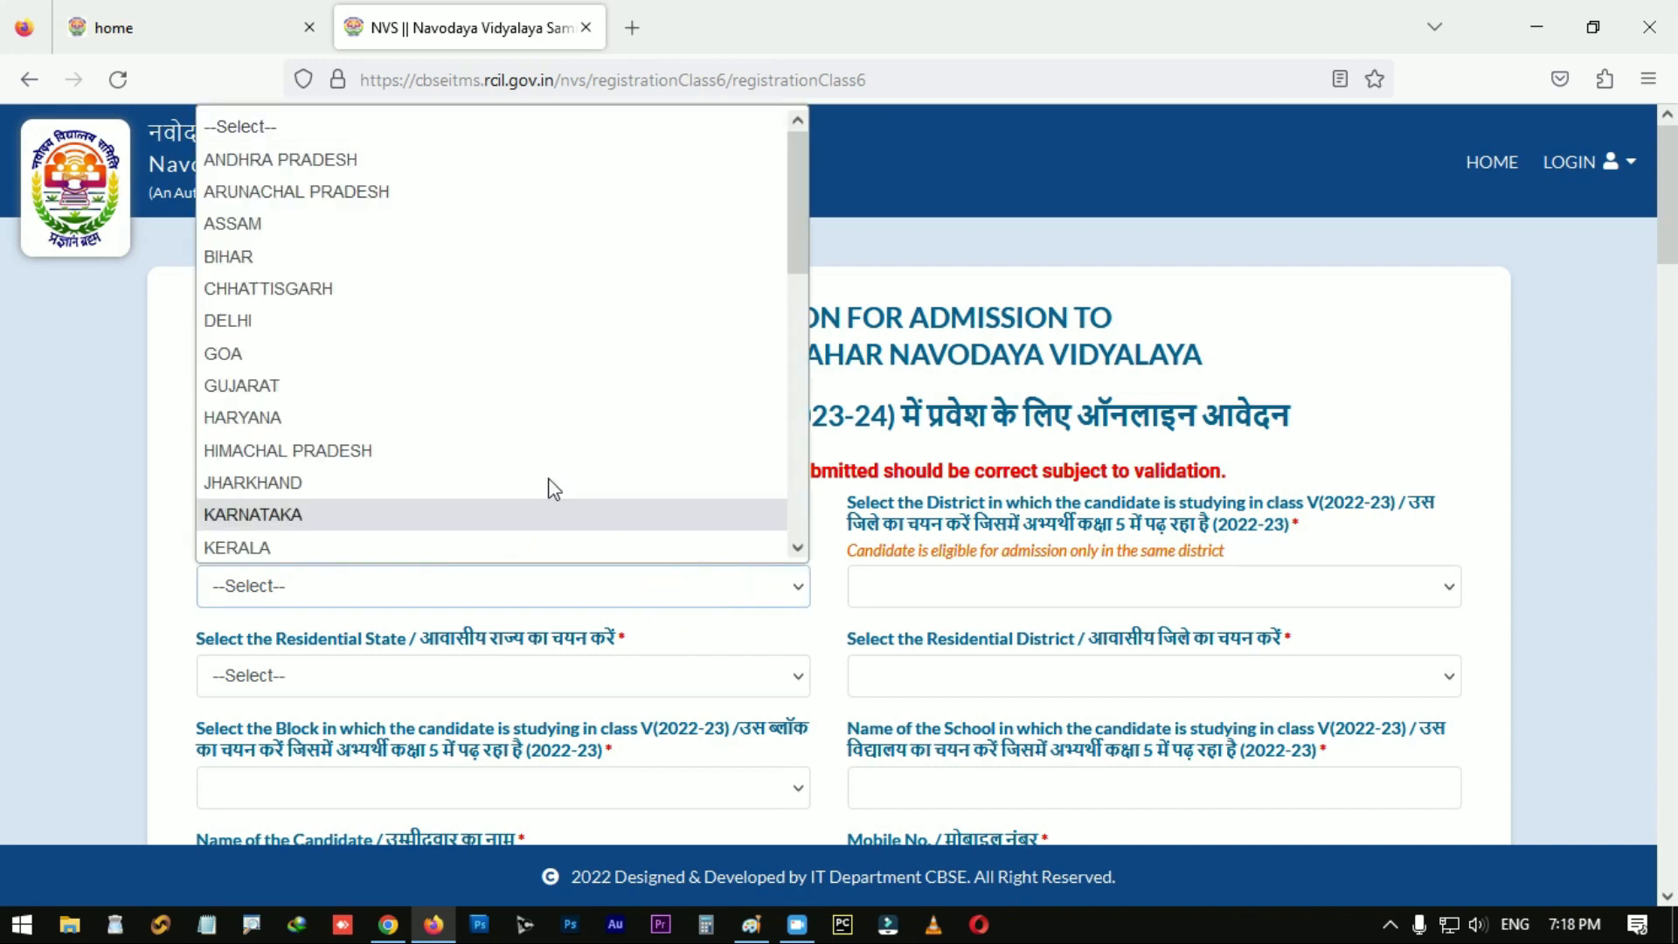
left_click(402, 287)
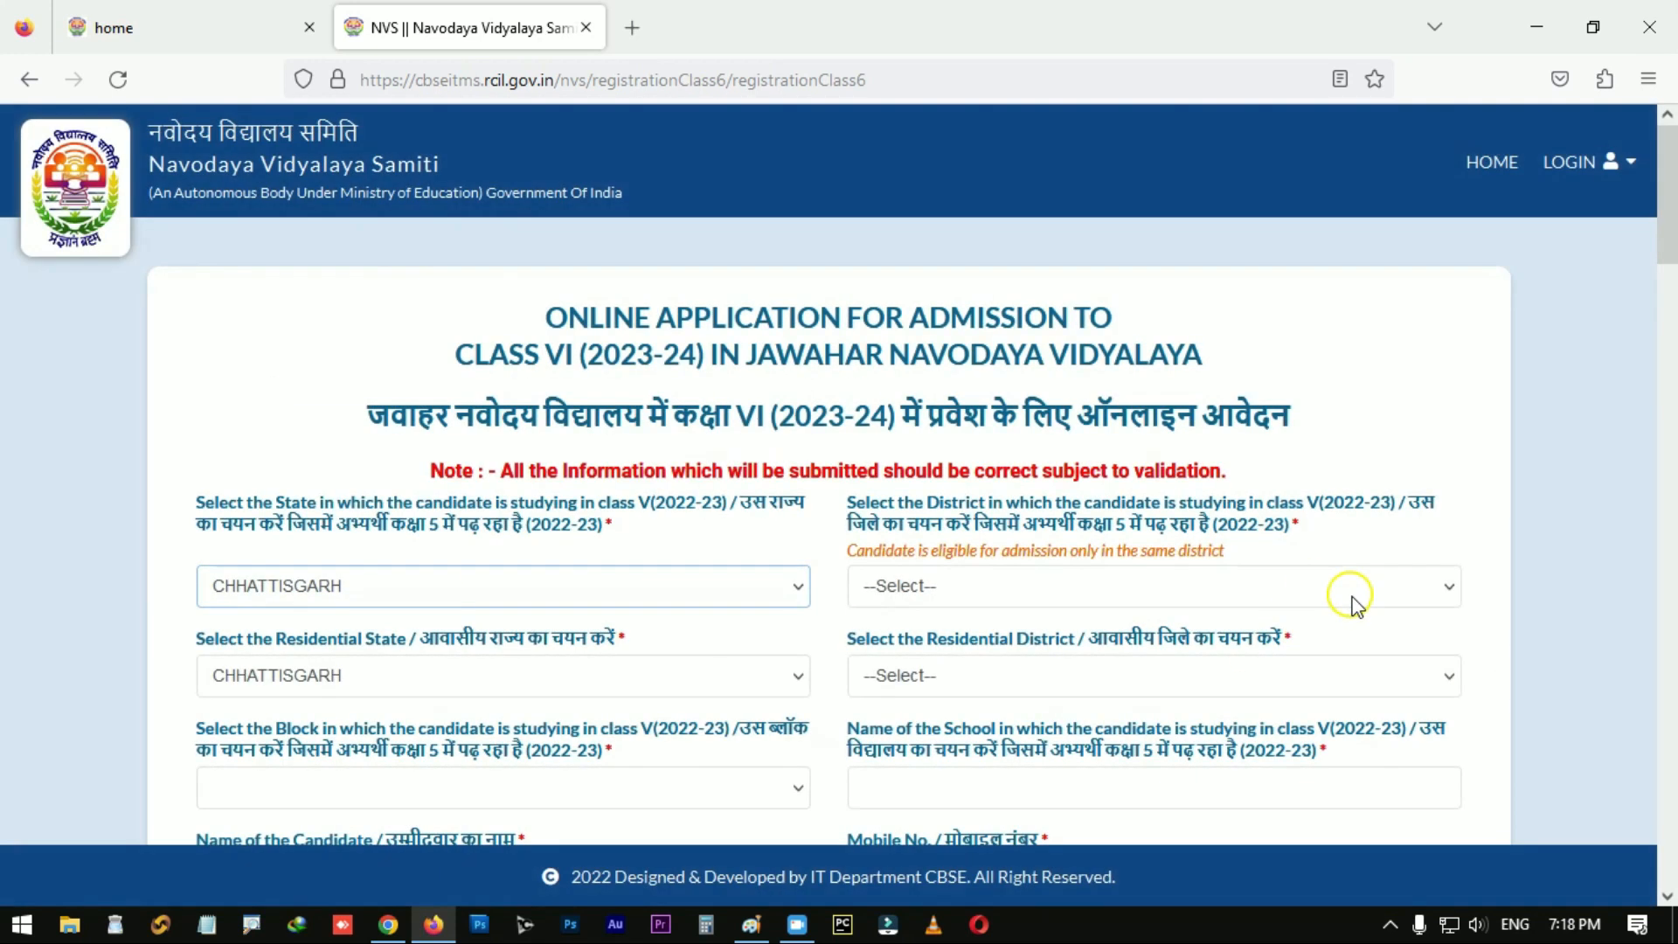
left_click(1360, 596)
key("r")
key("Return")
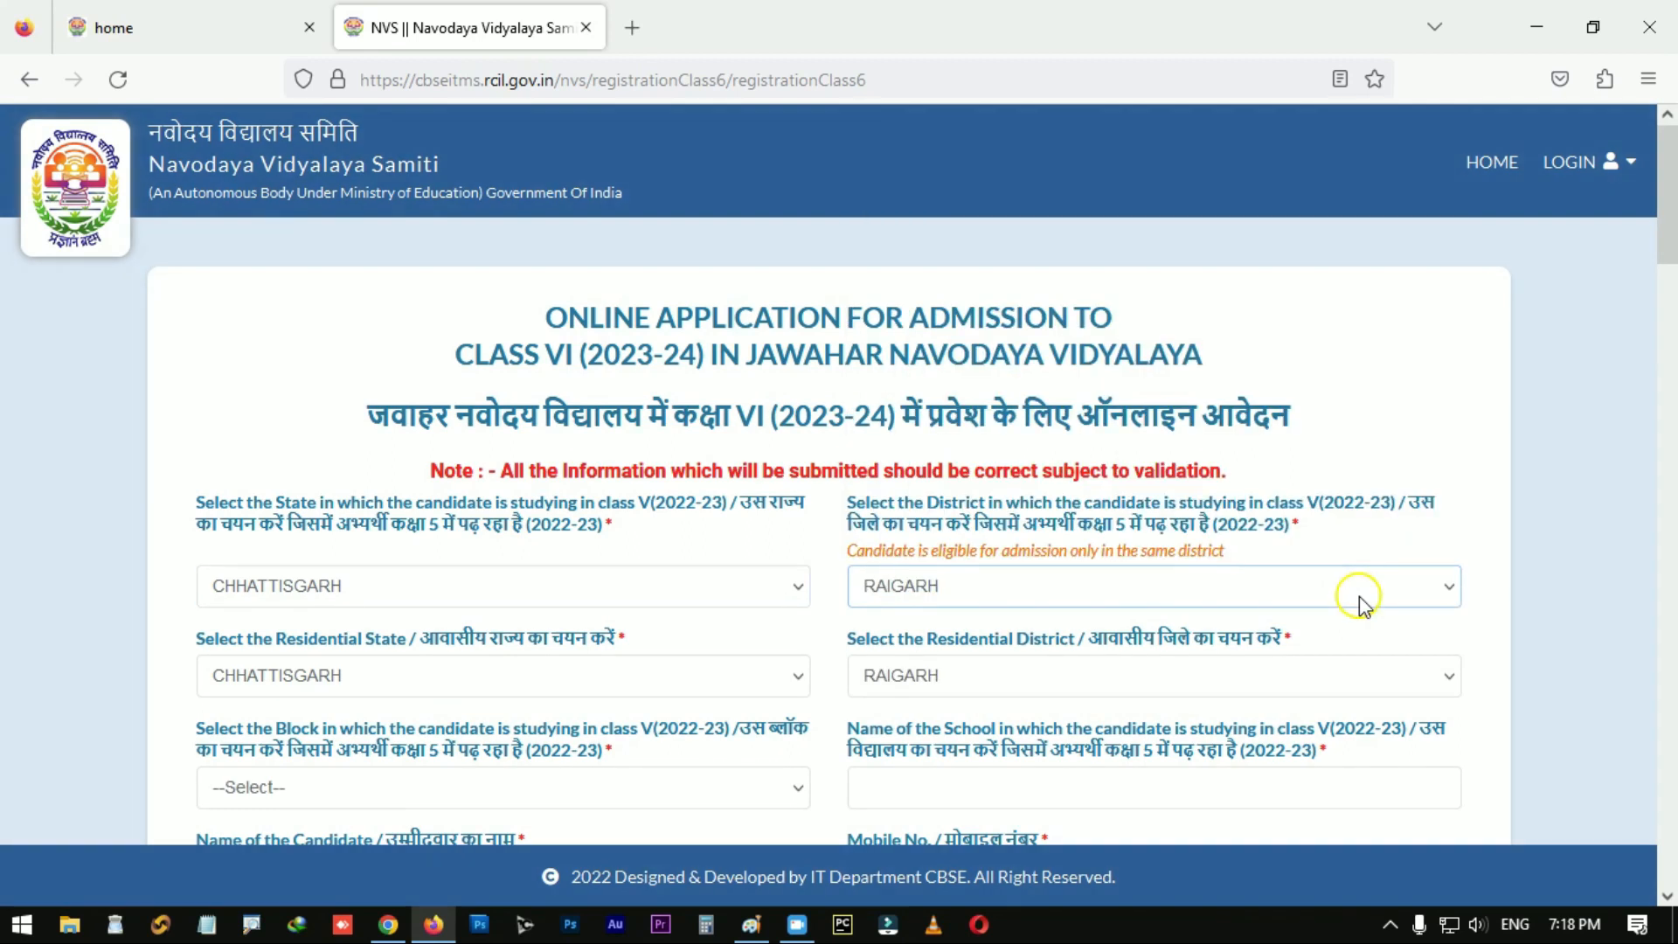
scroll(664, 673, "down", 1)
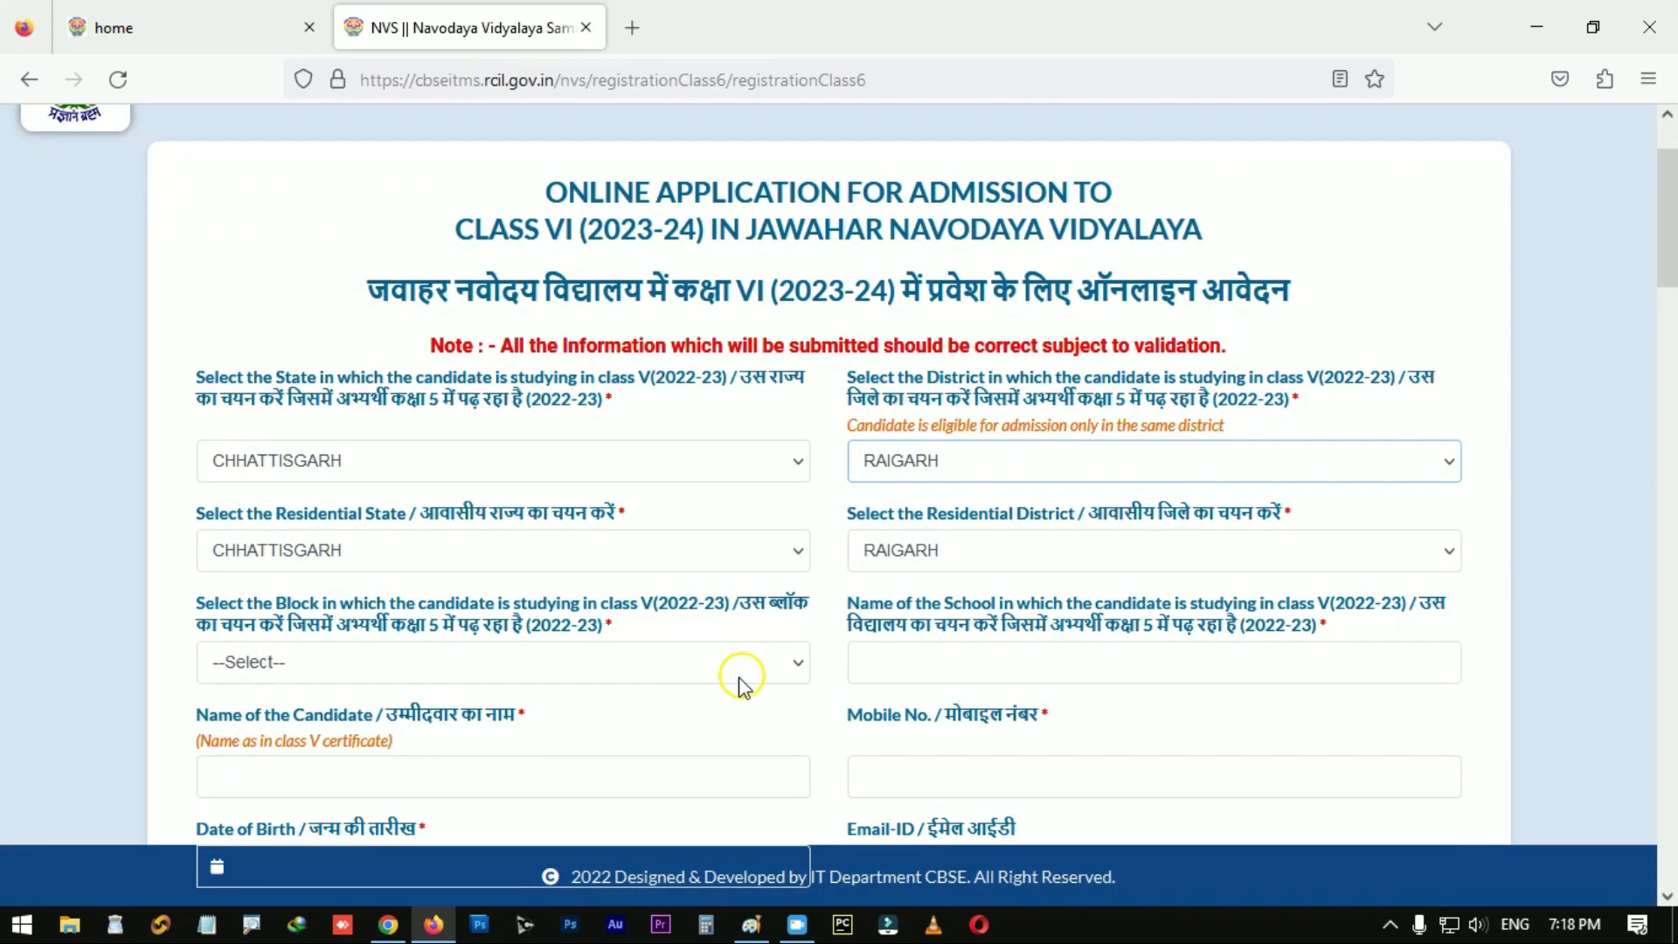
left_click(767, 667)
key("r")
key("Return")
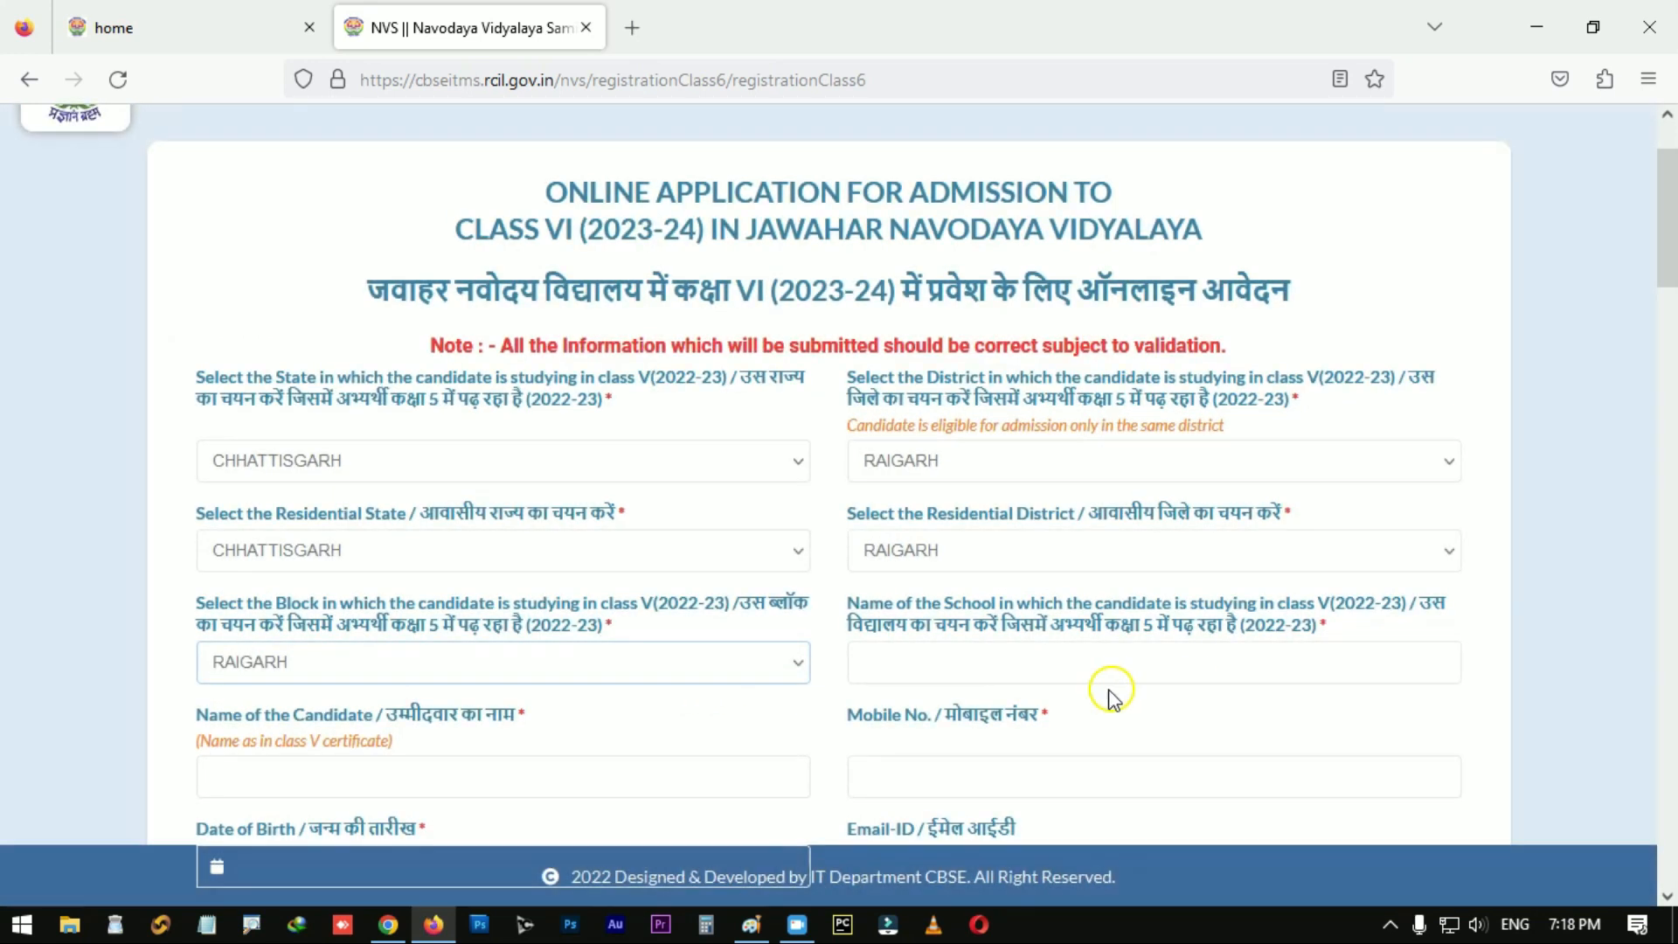
Step: Fill in the school name, the candidate's name and the candidate's Aadhaar number
left_click(990, 664)
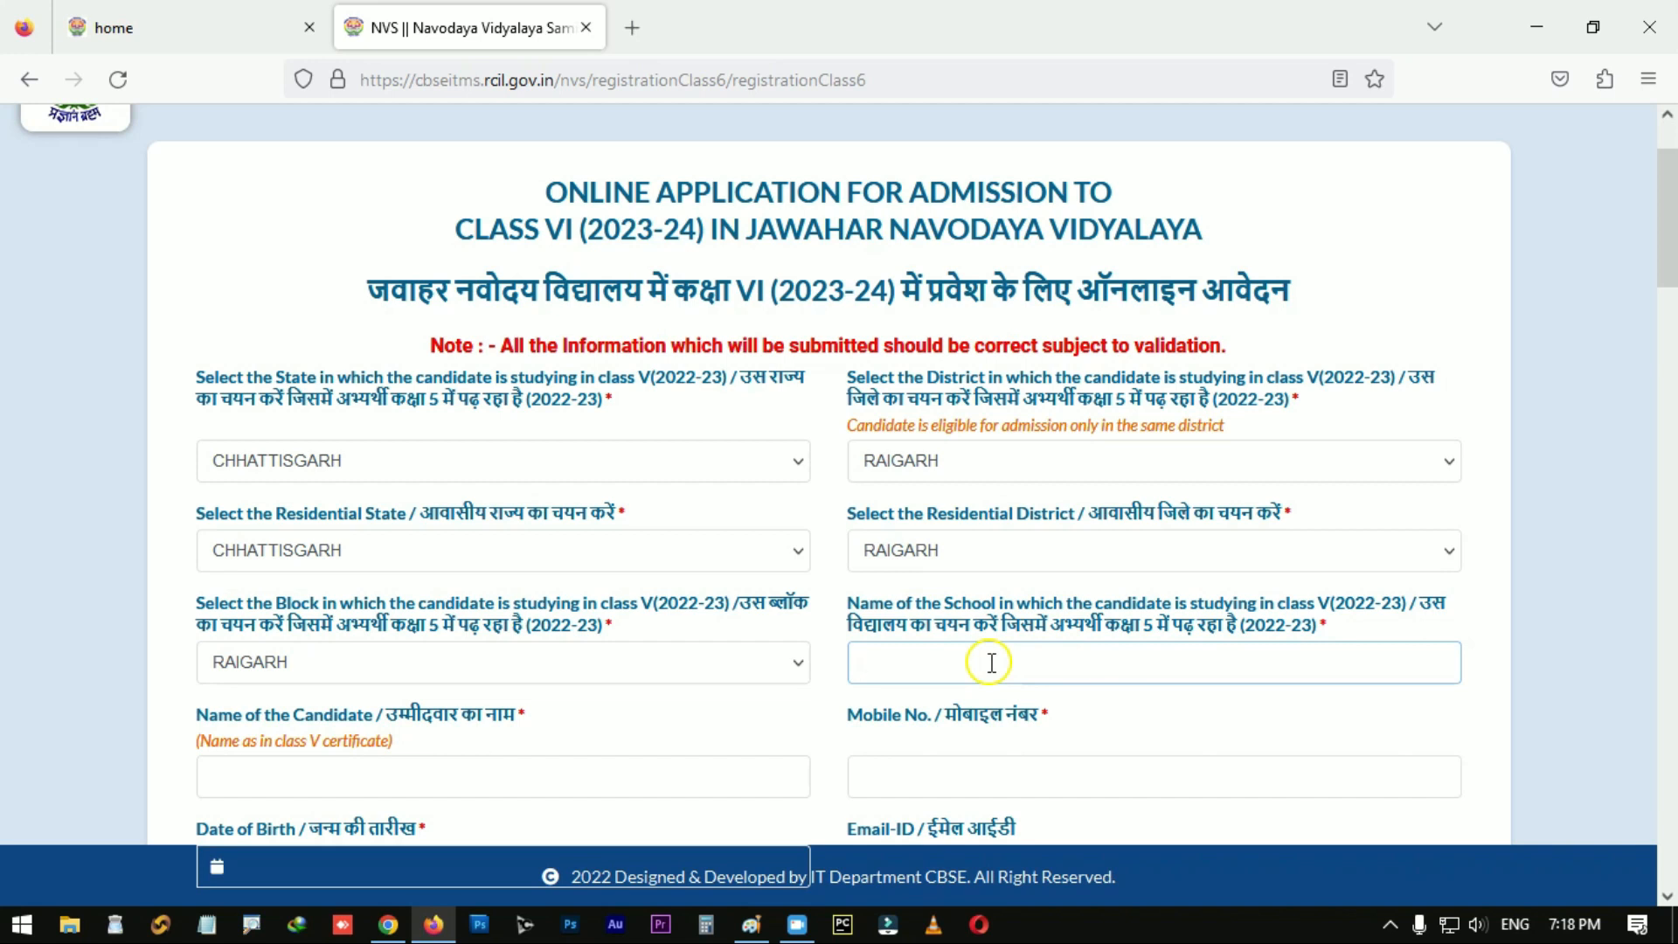
scroll(588, 700, "down", 1)
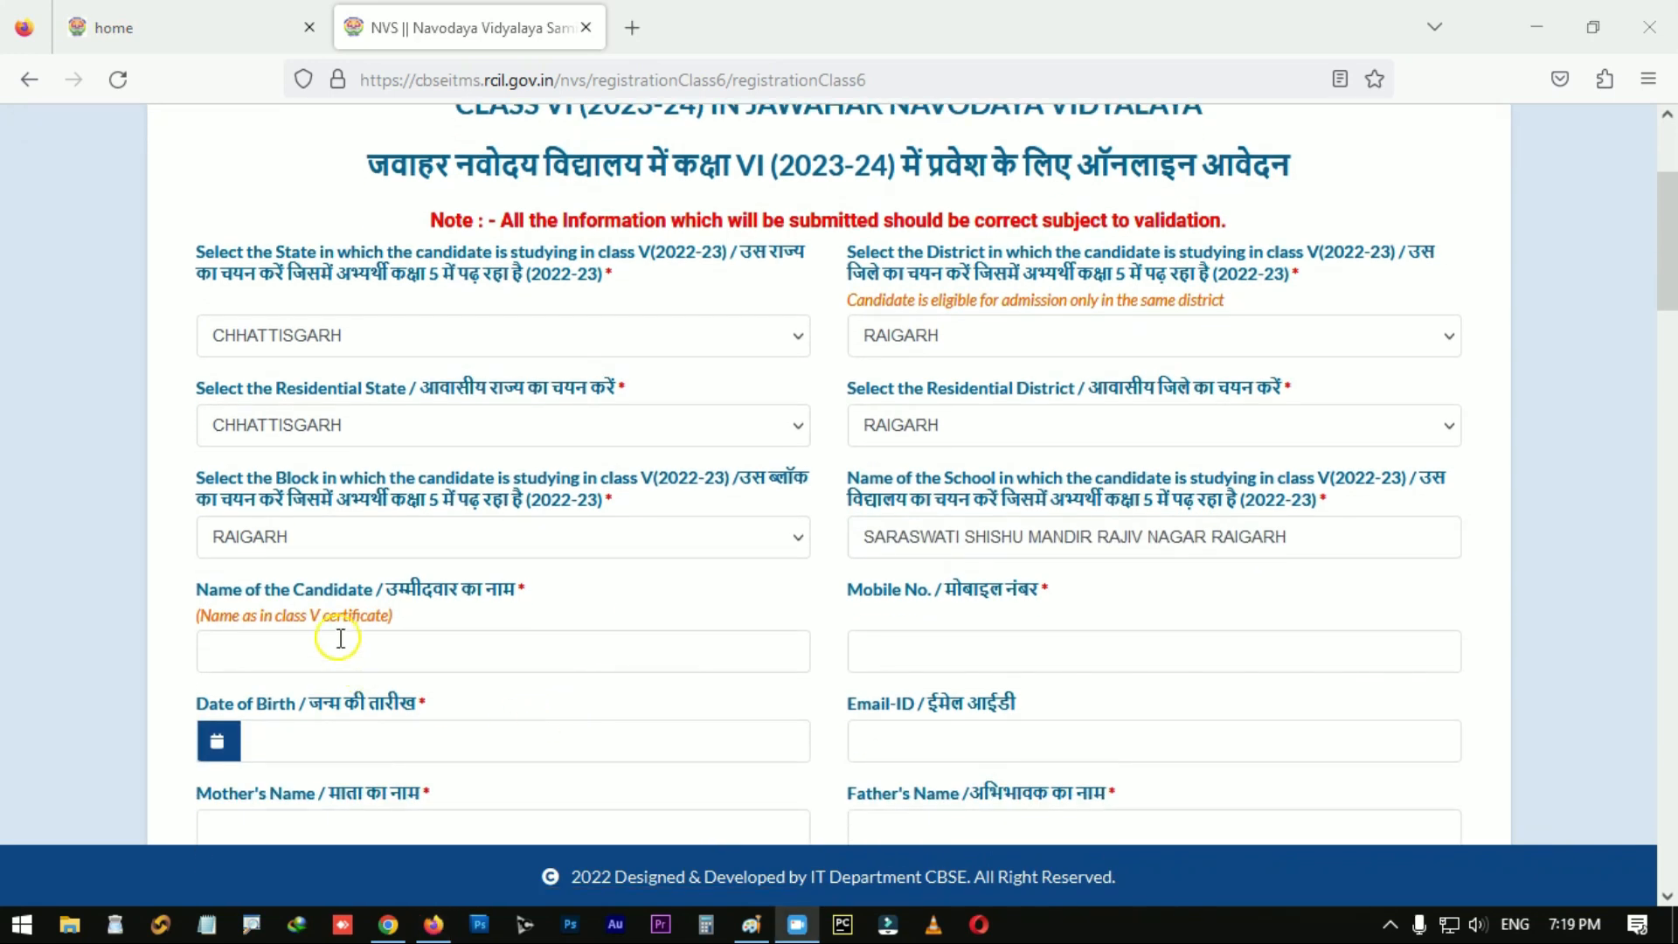
left_click(340, 638)
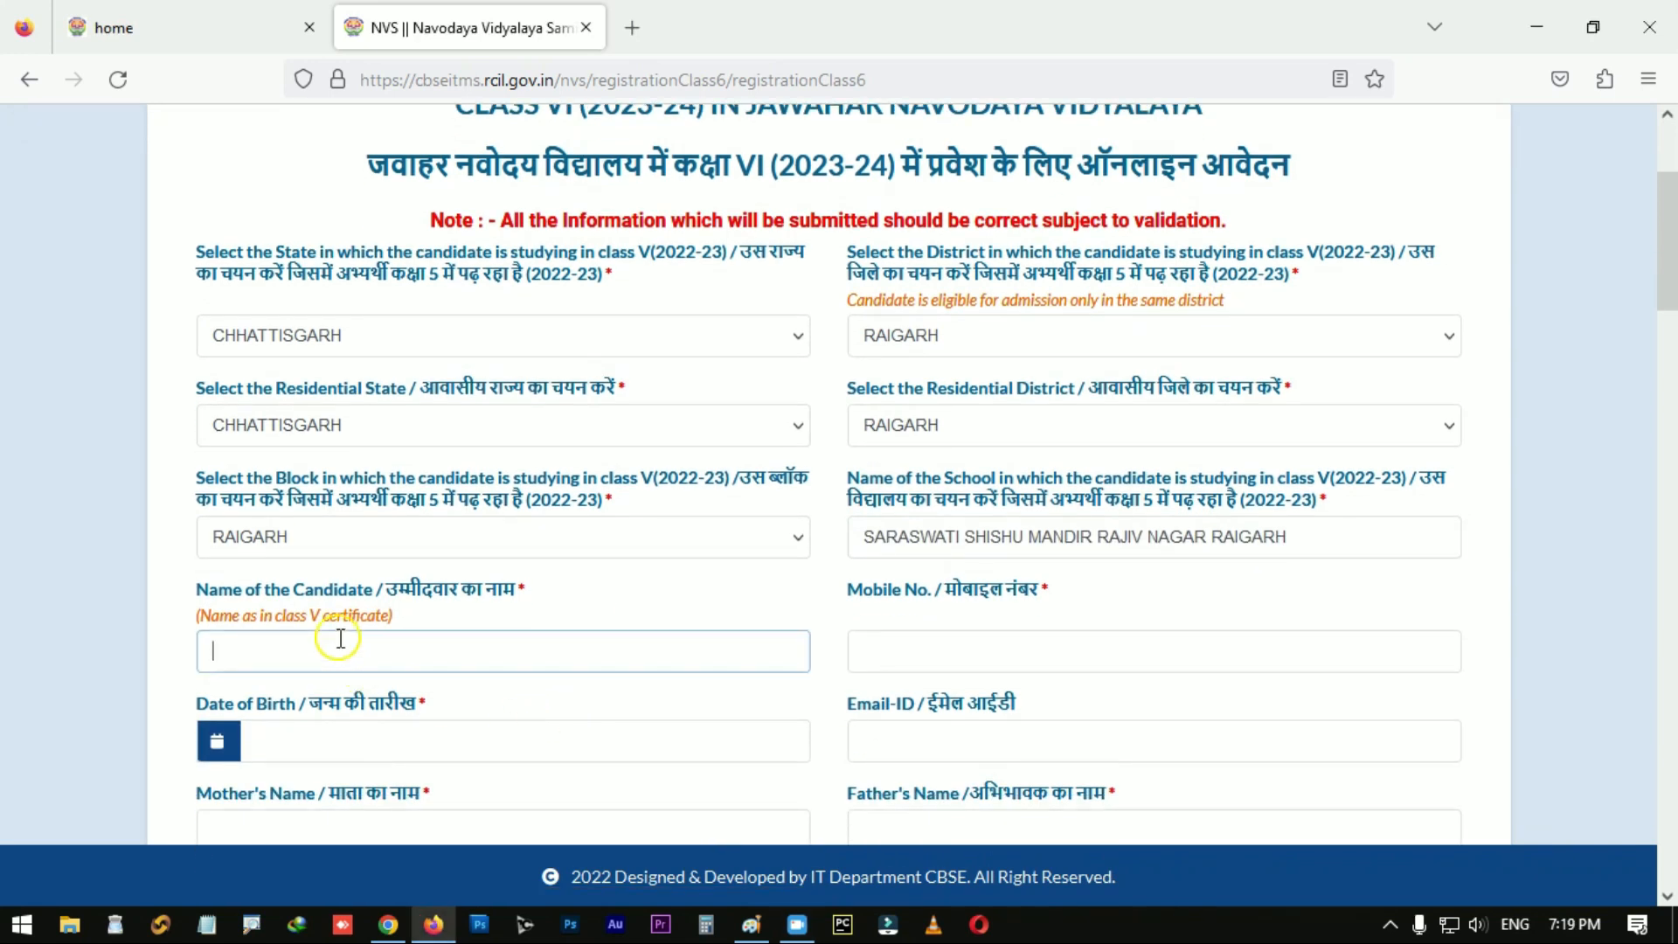
scroll(868, 685, "down", 2)
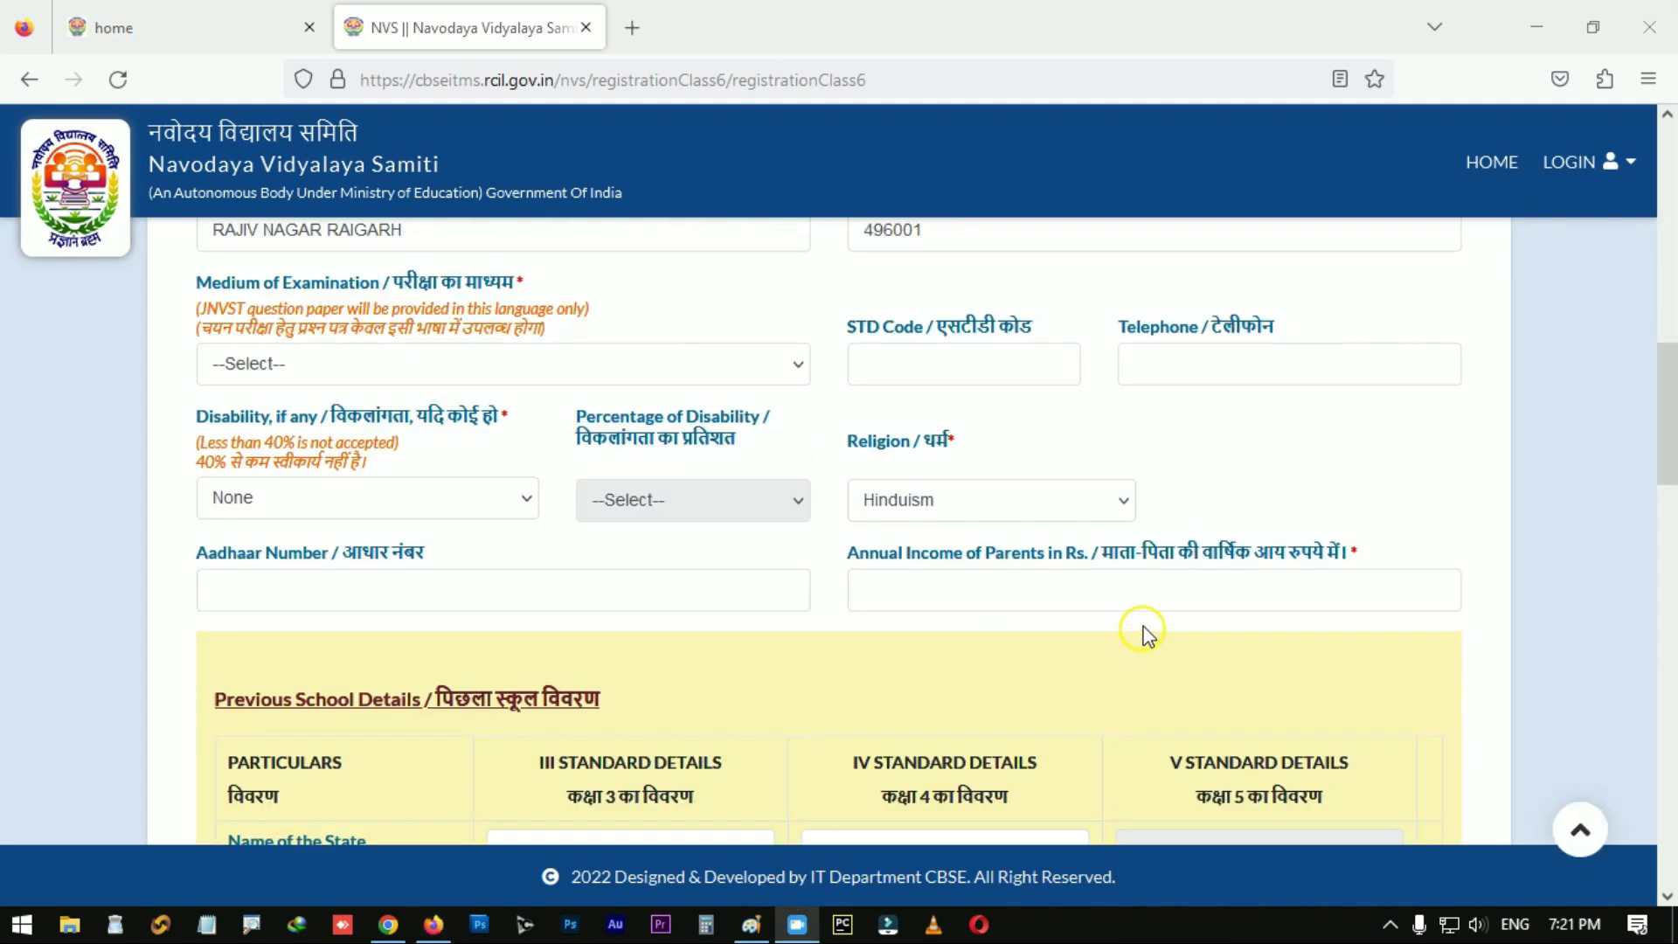
scroll(1142, 635, "up", 1)
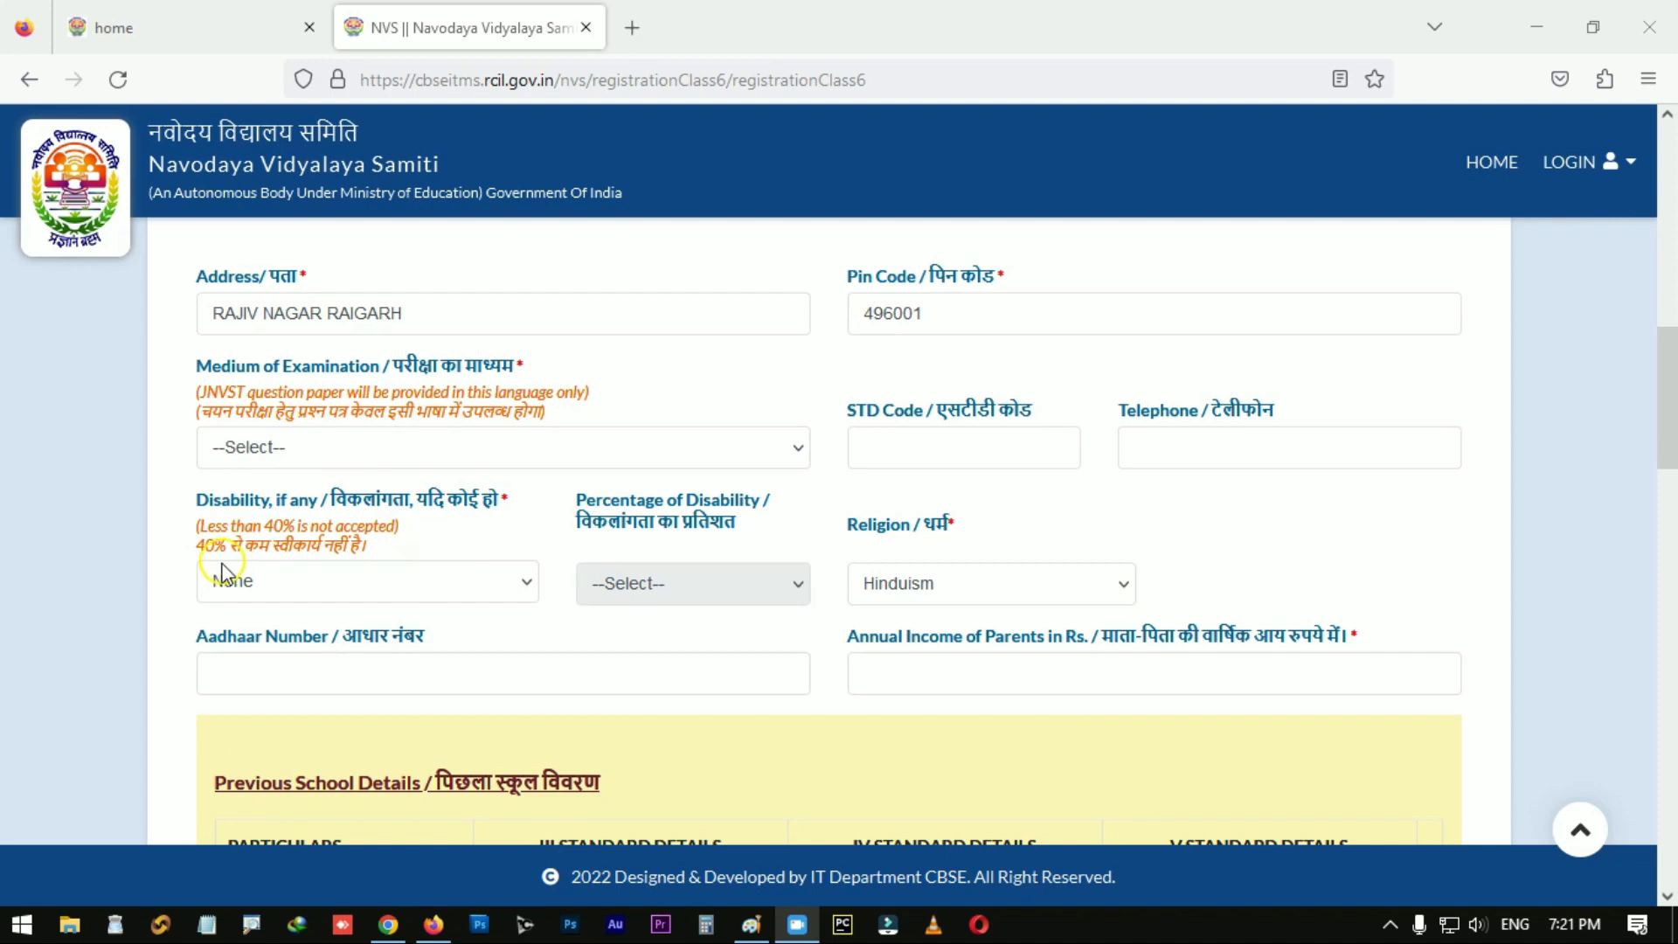
left_click(266, 677)
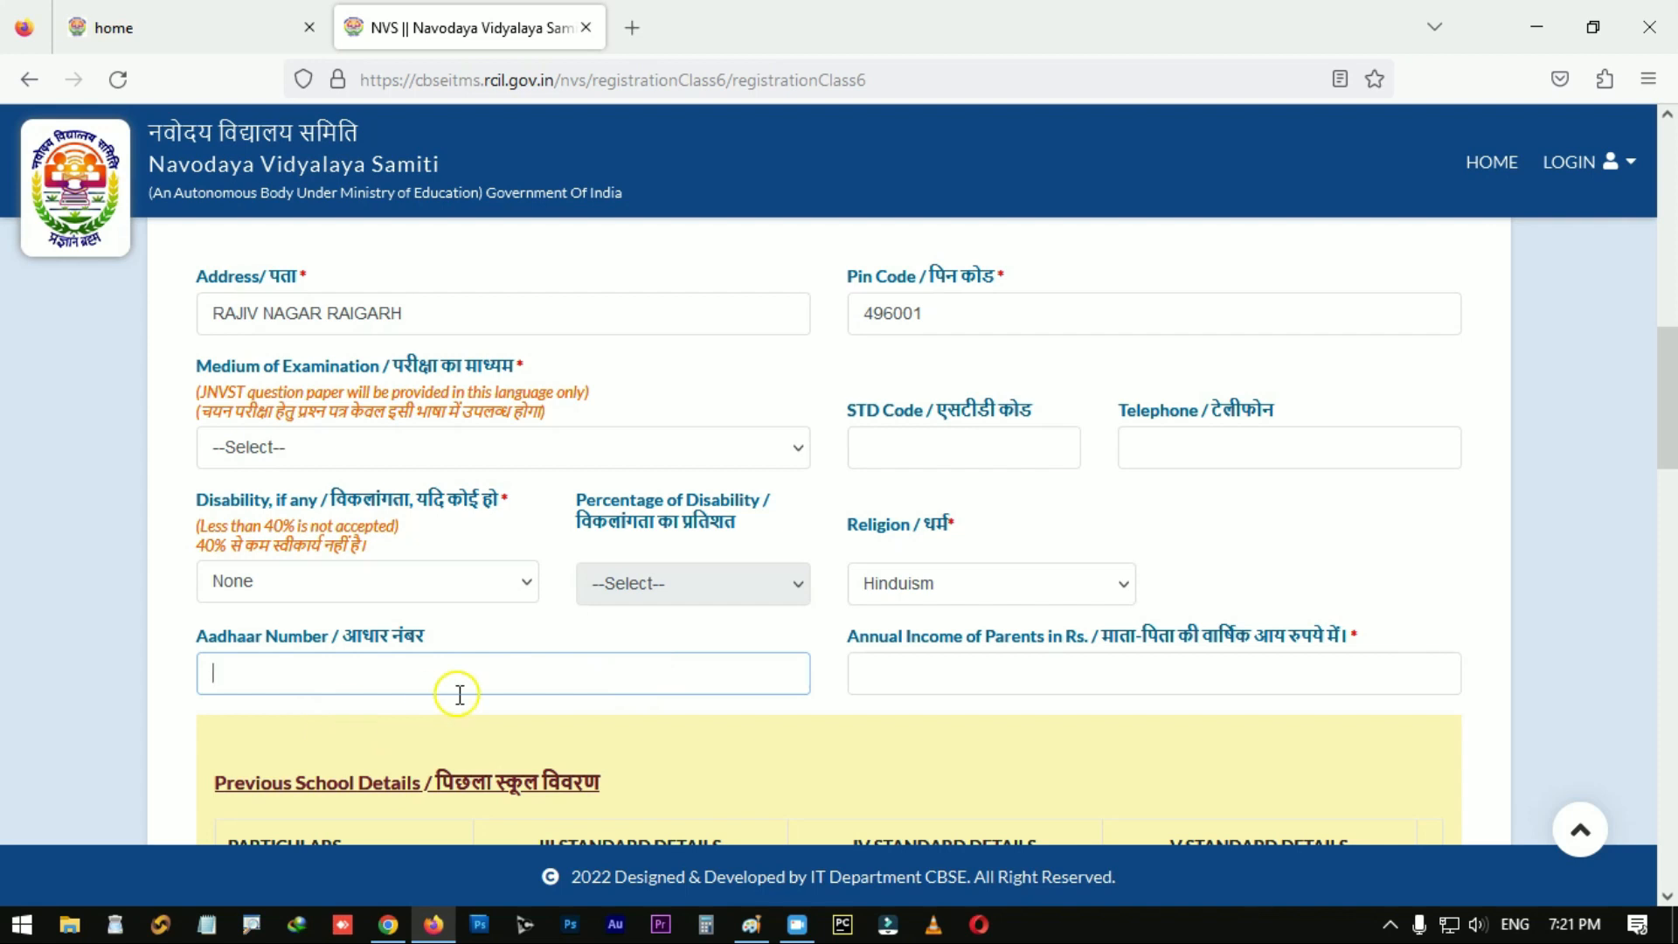
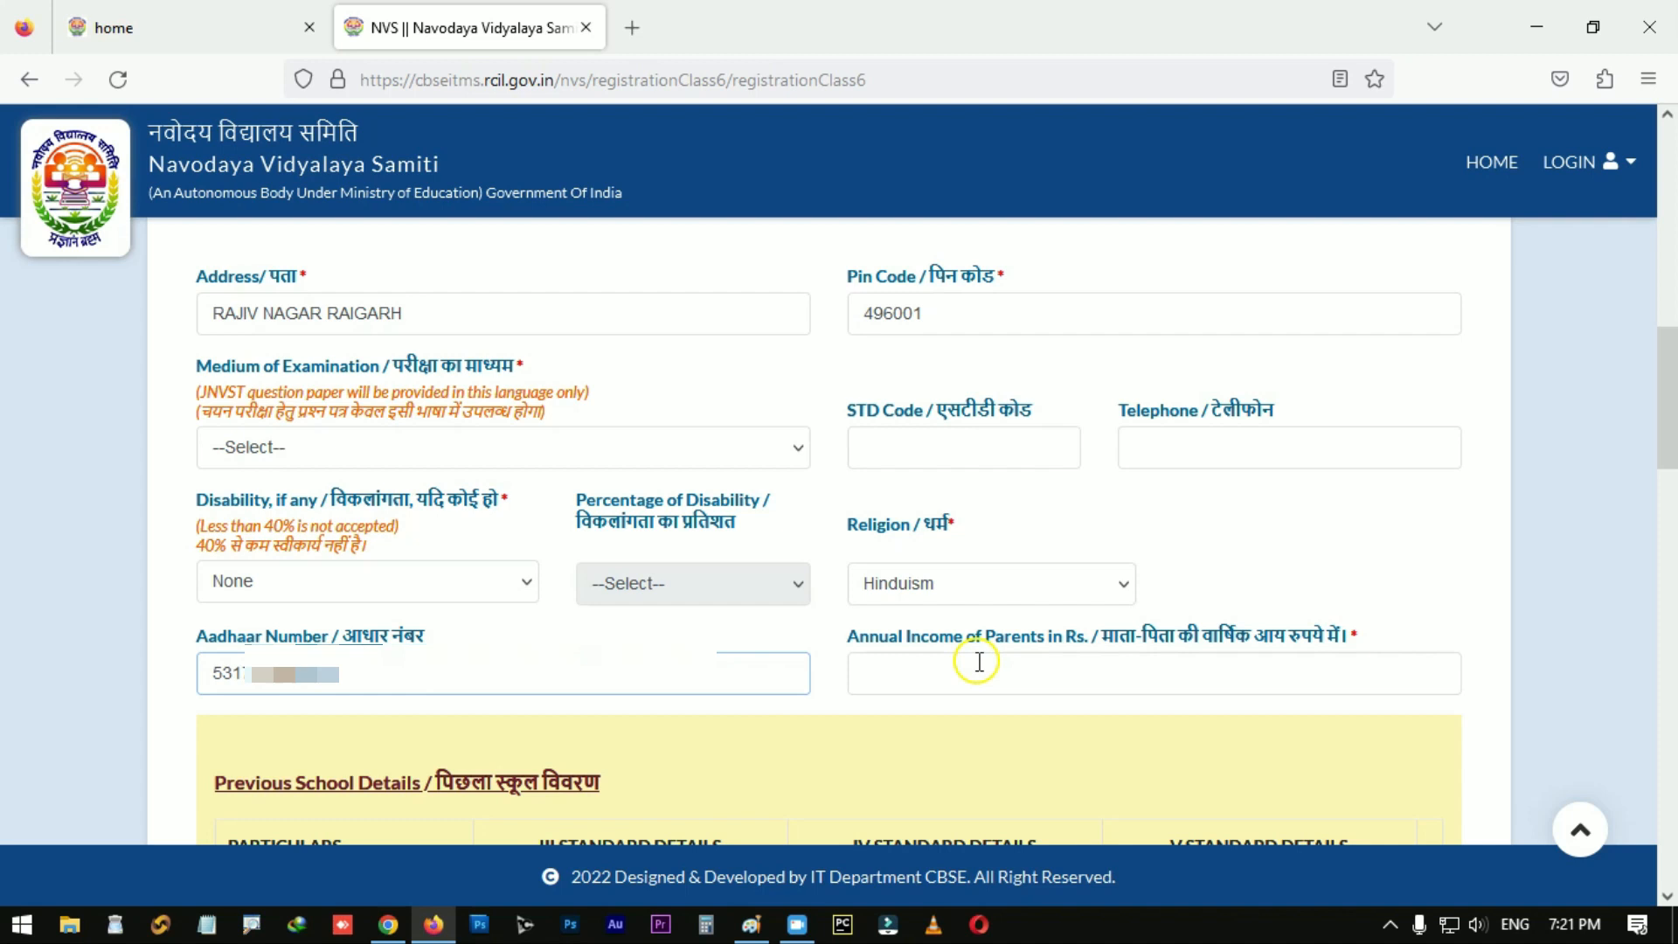
left_click(978, 661)
Step: Enter annual income 70000 and class III–V villages RAJIV NAGAR RAIGARH, RAJIVA NAGAR RAIGARH, RAJIV NAGAR RAIGARH
type("70000")
scroll(871, 674, "down", 4)
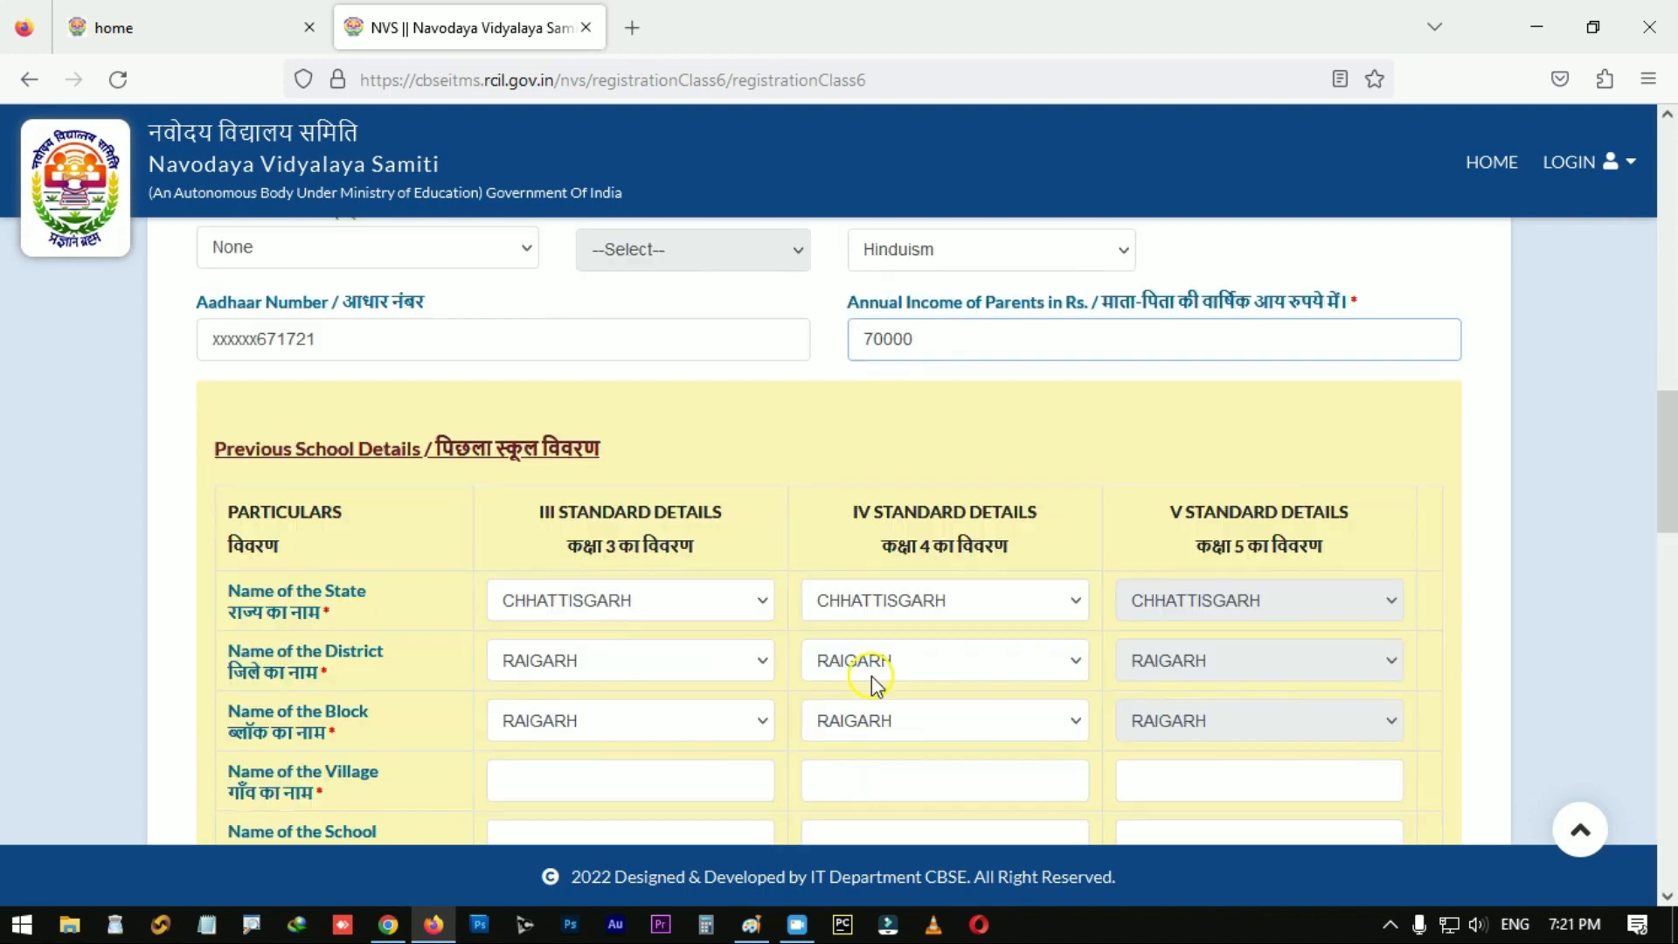
scroll(985, 611, "down", 1)
scroll(883, 496, "down", 1)
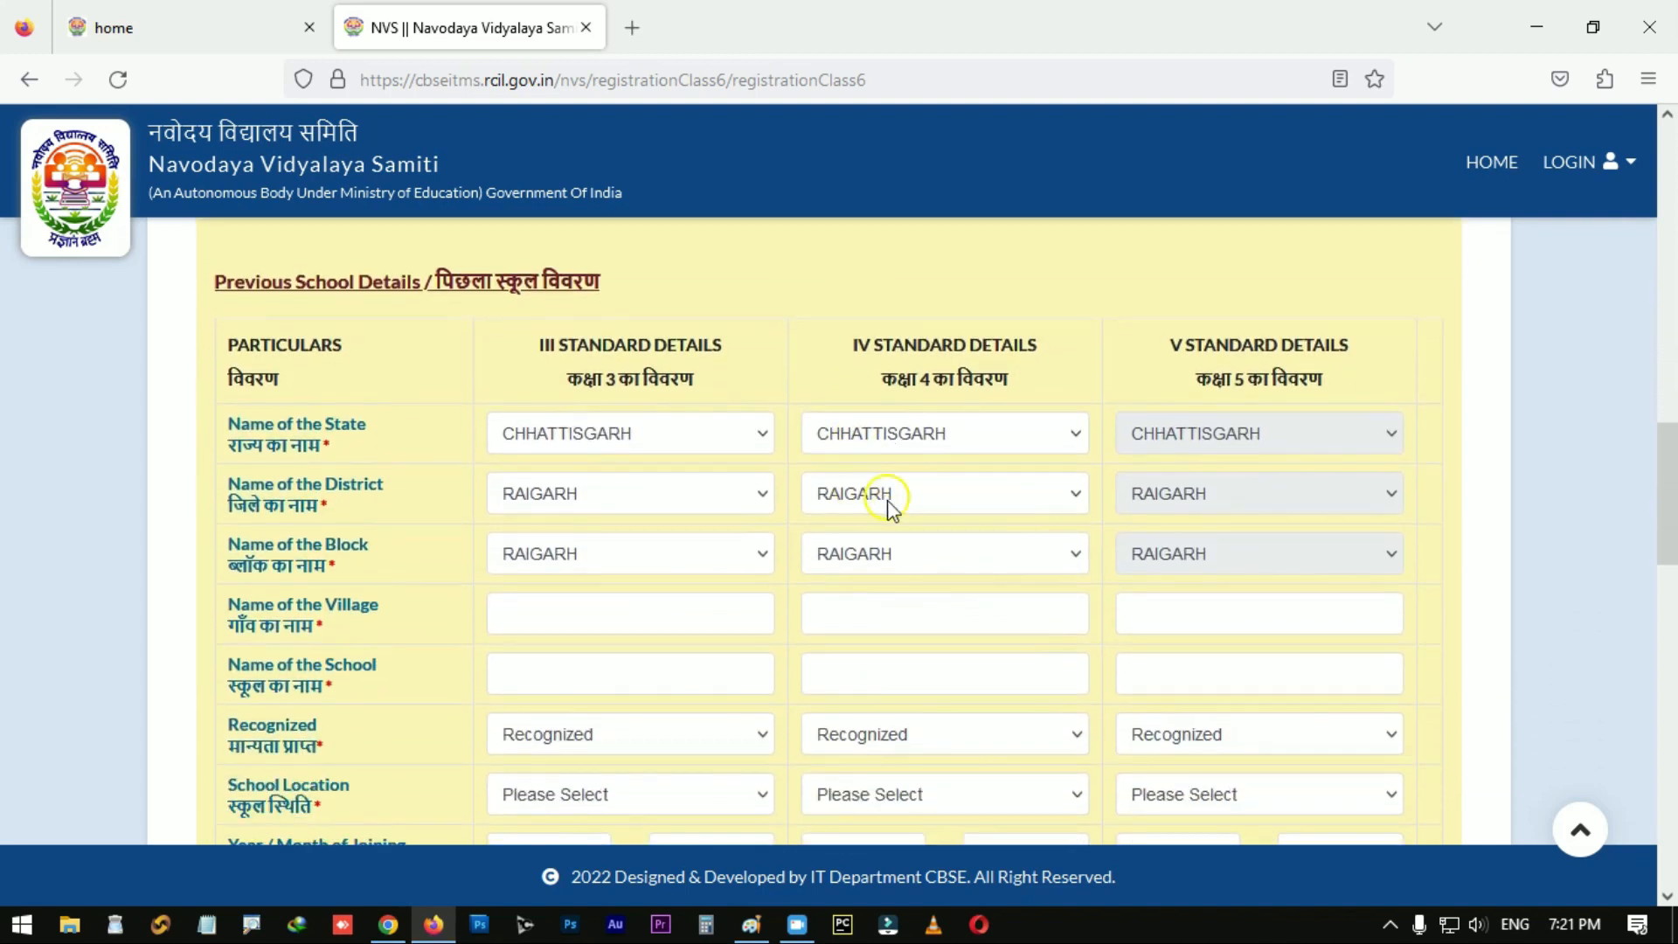
scroll(821, 555, "down", 1)
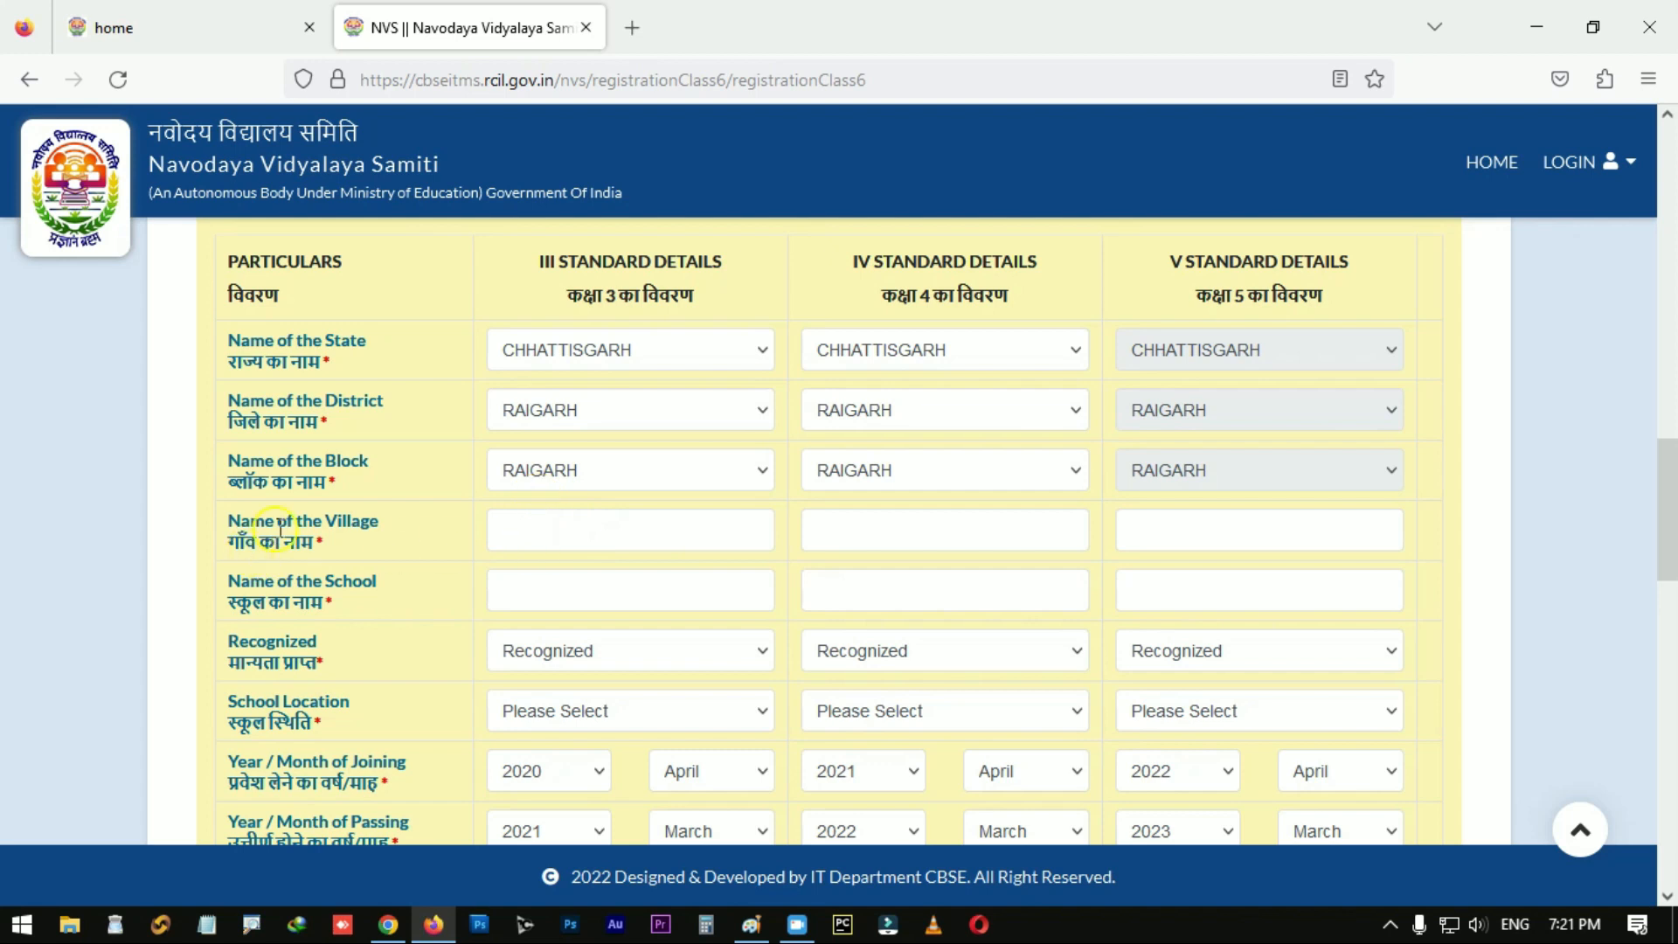
left_click(562, 528)
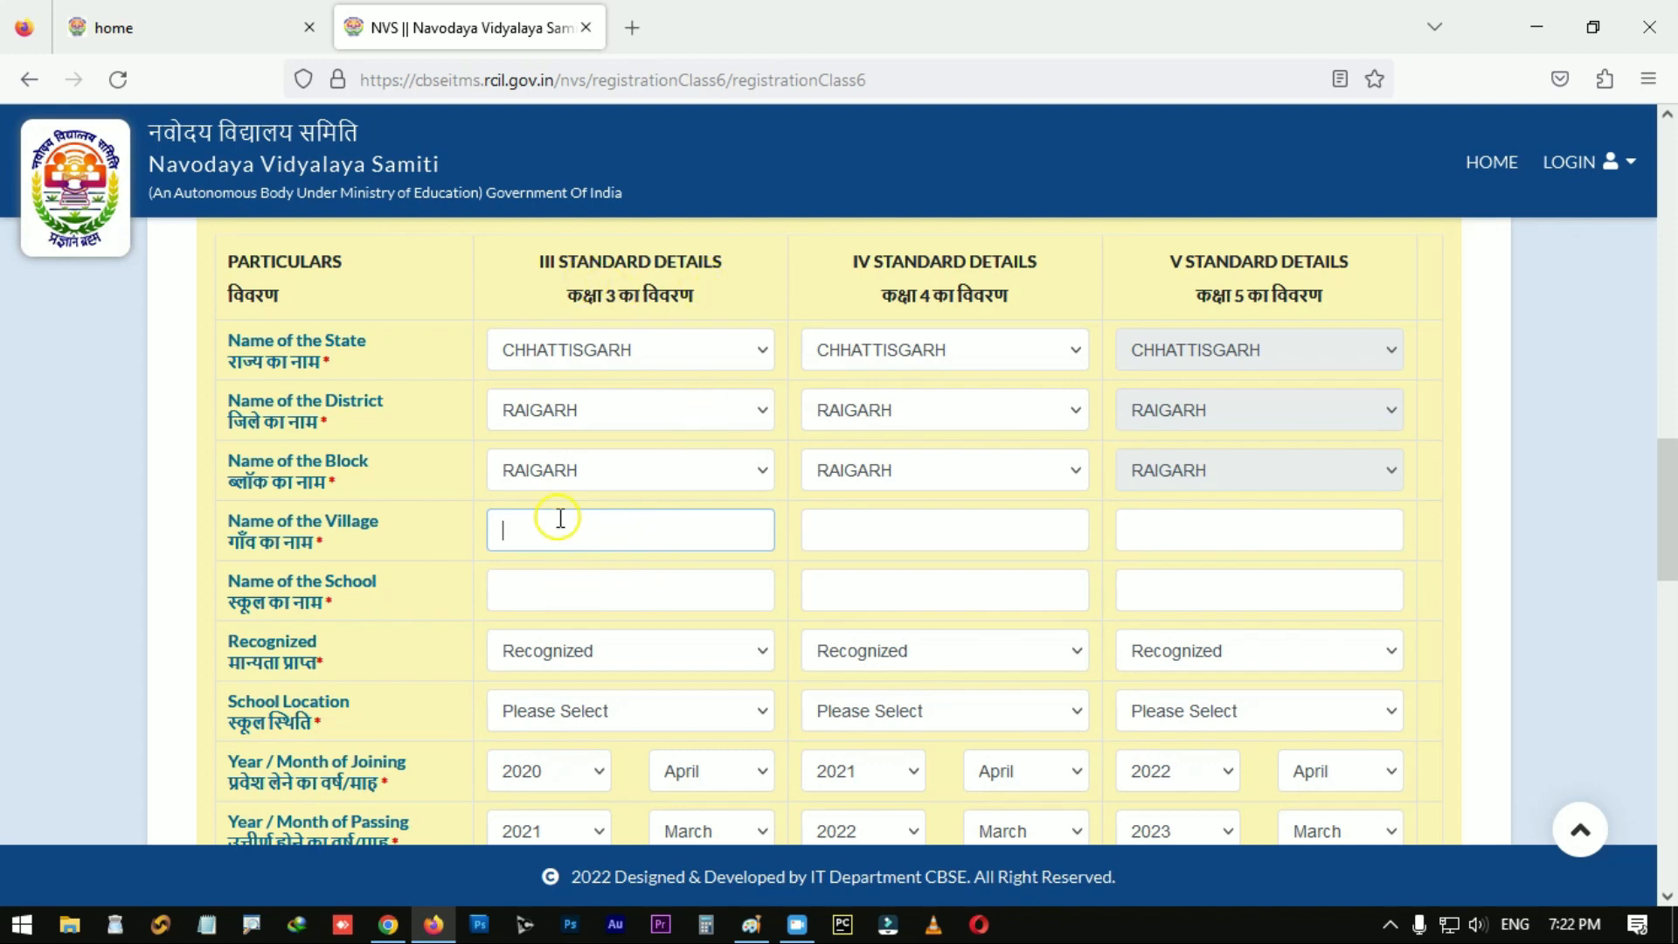
type("RAJIV NAGAR RAIGARH")
key("Tab")
type("RAJIVA NAGAR RAIGARH")
key("Tab")
type("RAJIV NAGAR RAIGARH")
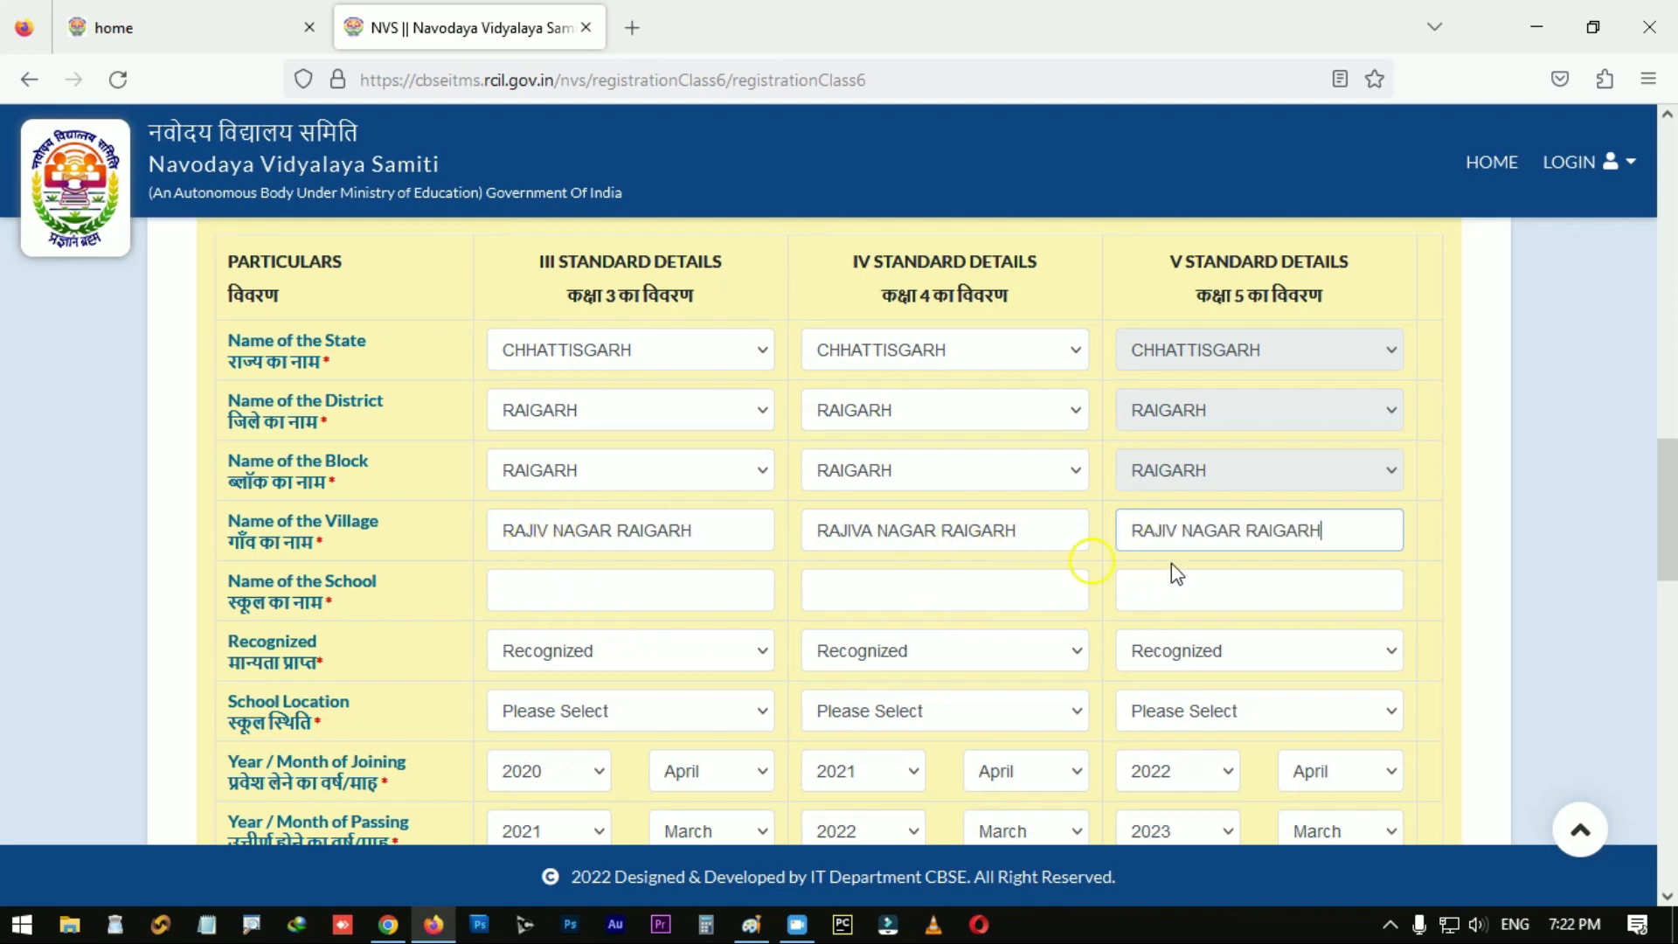
Step: Fill in the class III–V school names and set each school location to Urban
left_click(530, 589)
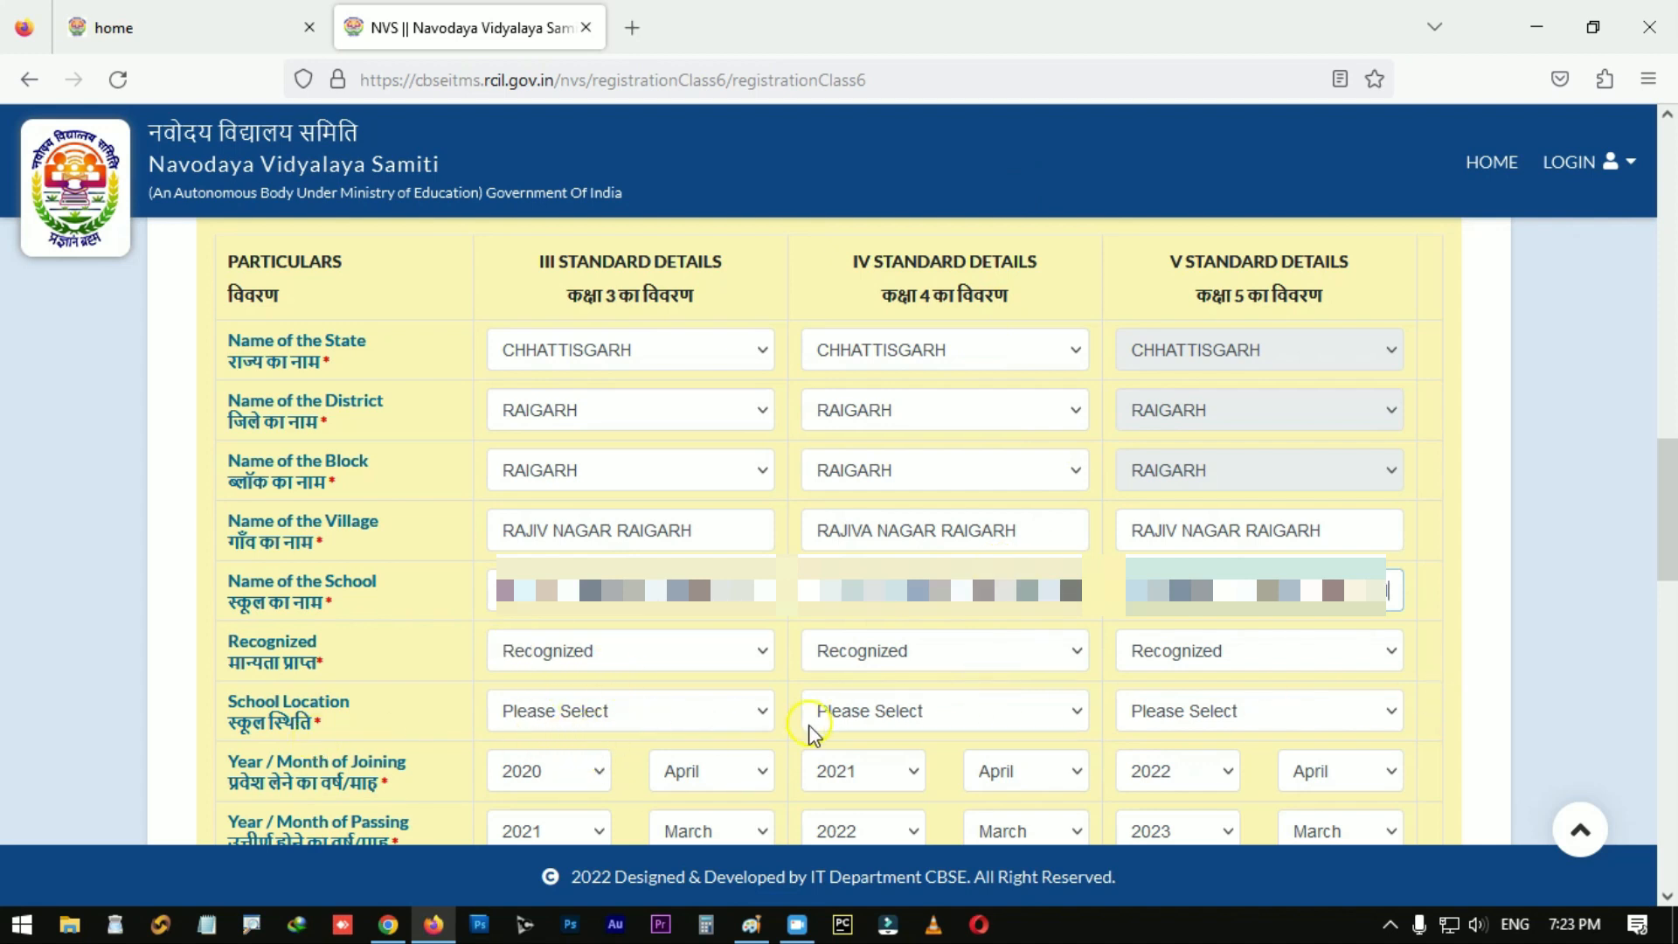
left_click(753, 717)
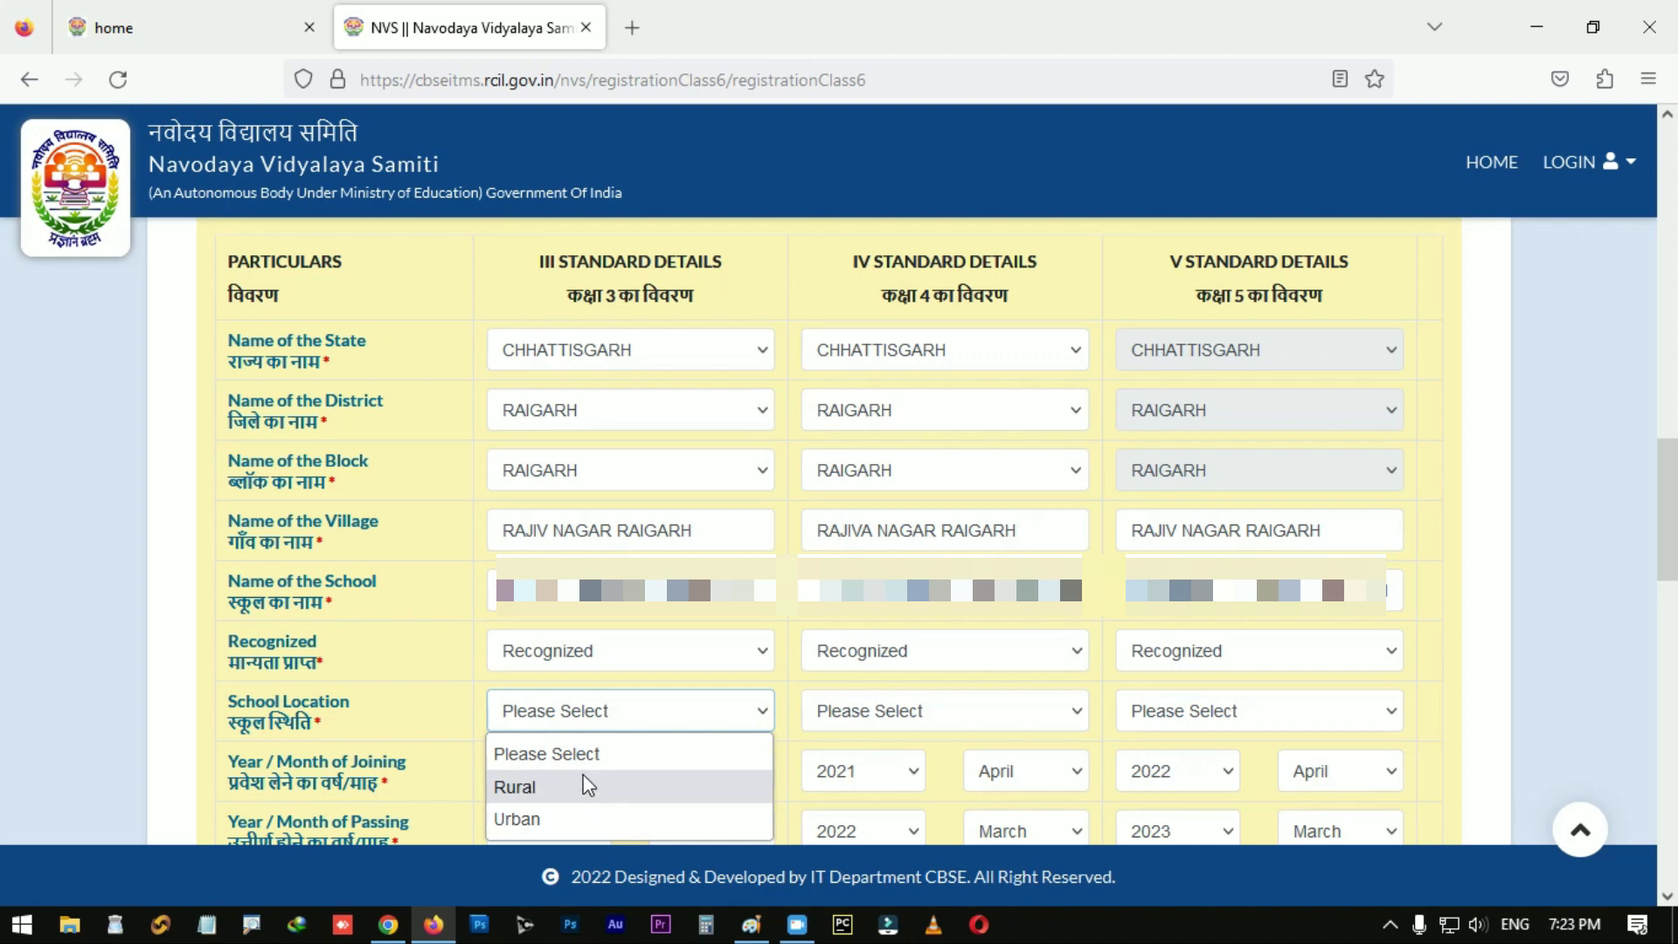
left_click(559, 825)
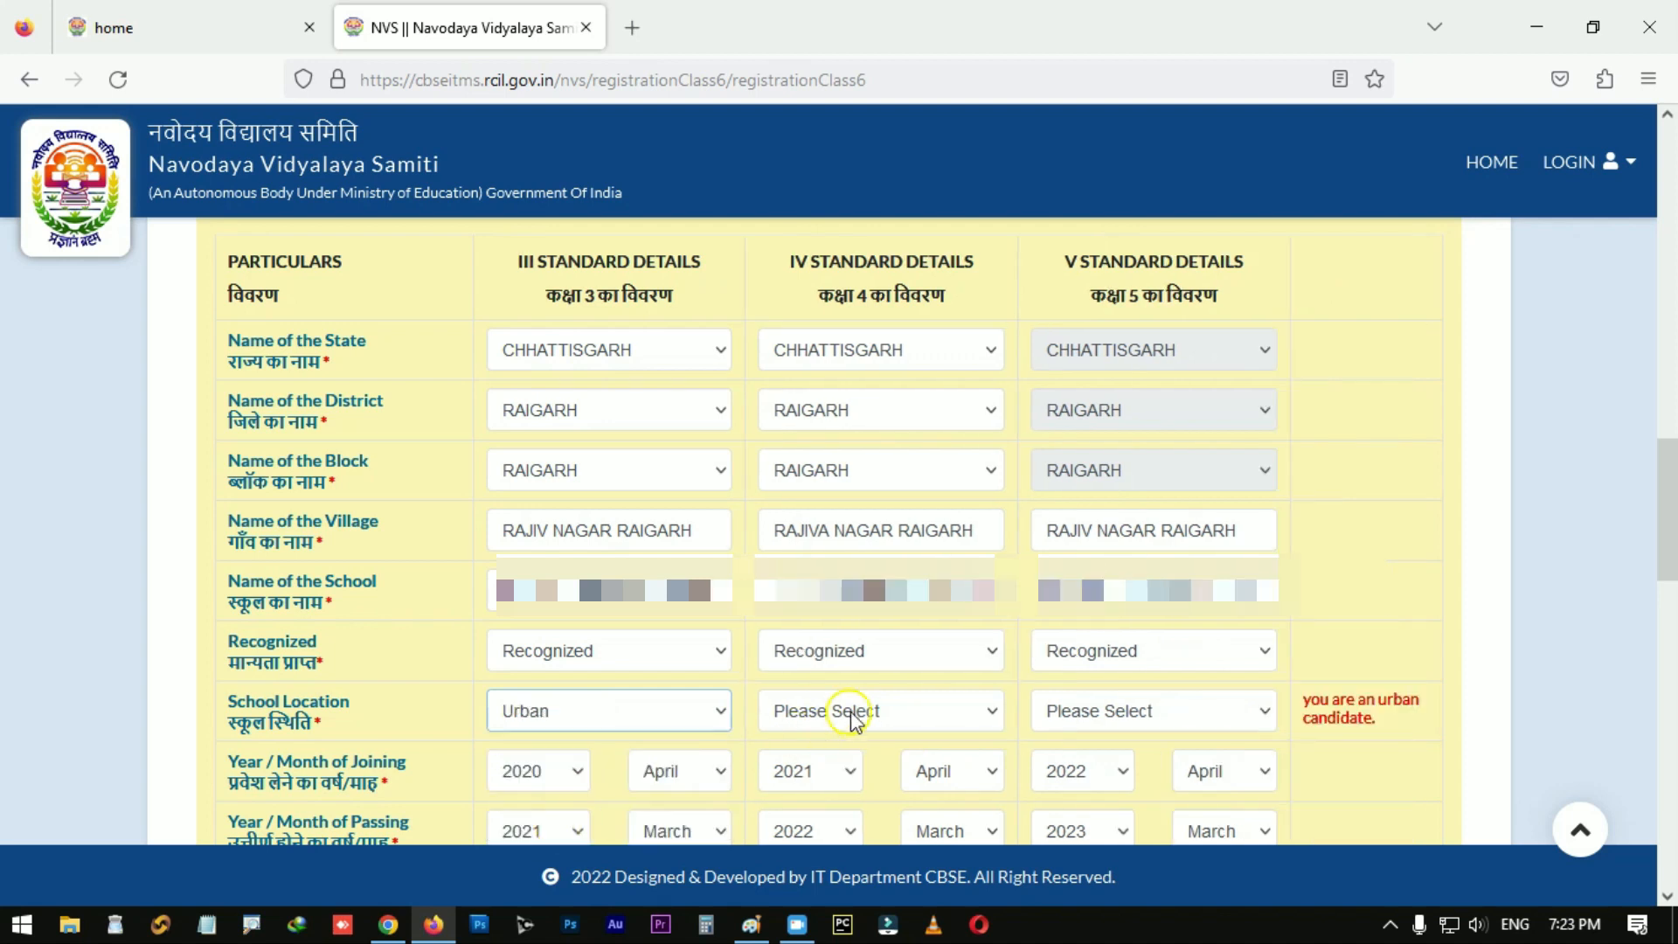
left_click(903, 711)
left_click(857, 817)
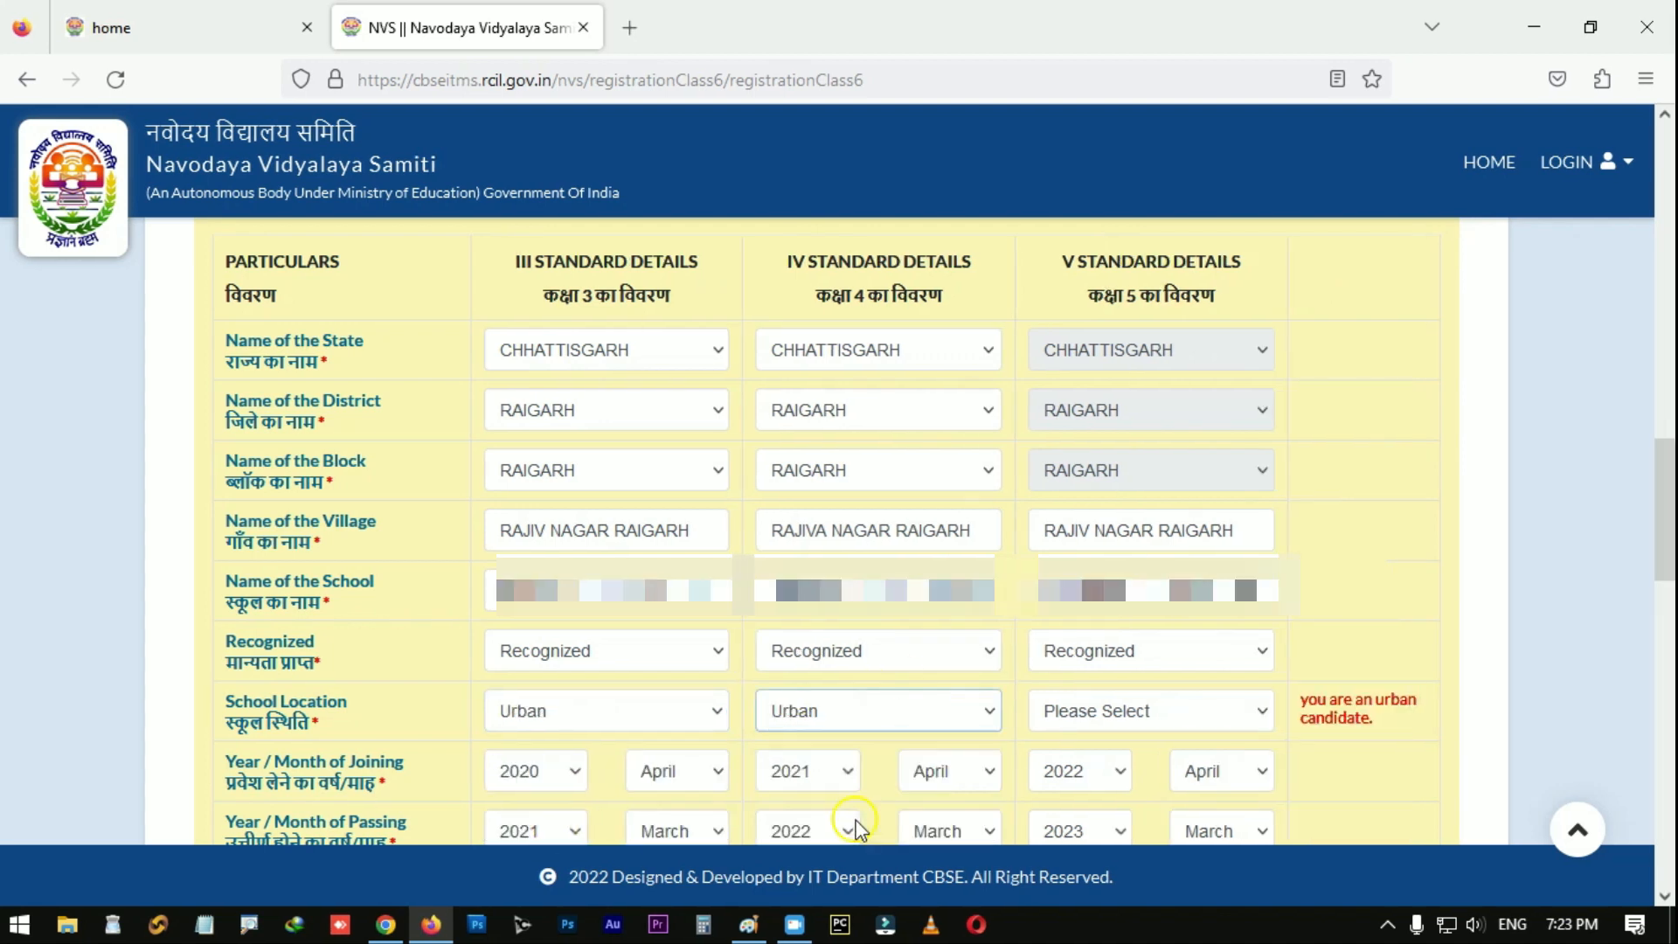
left_click(1191, 705)
left_click(1174, 816)
scroll(877, 646, "down", 2)
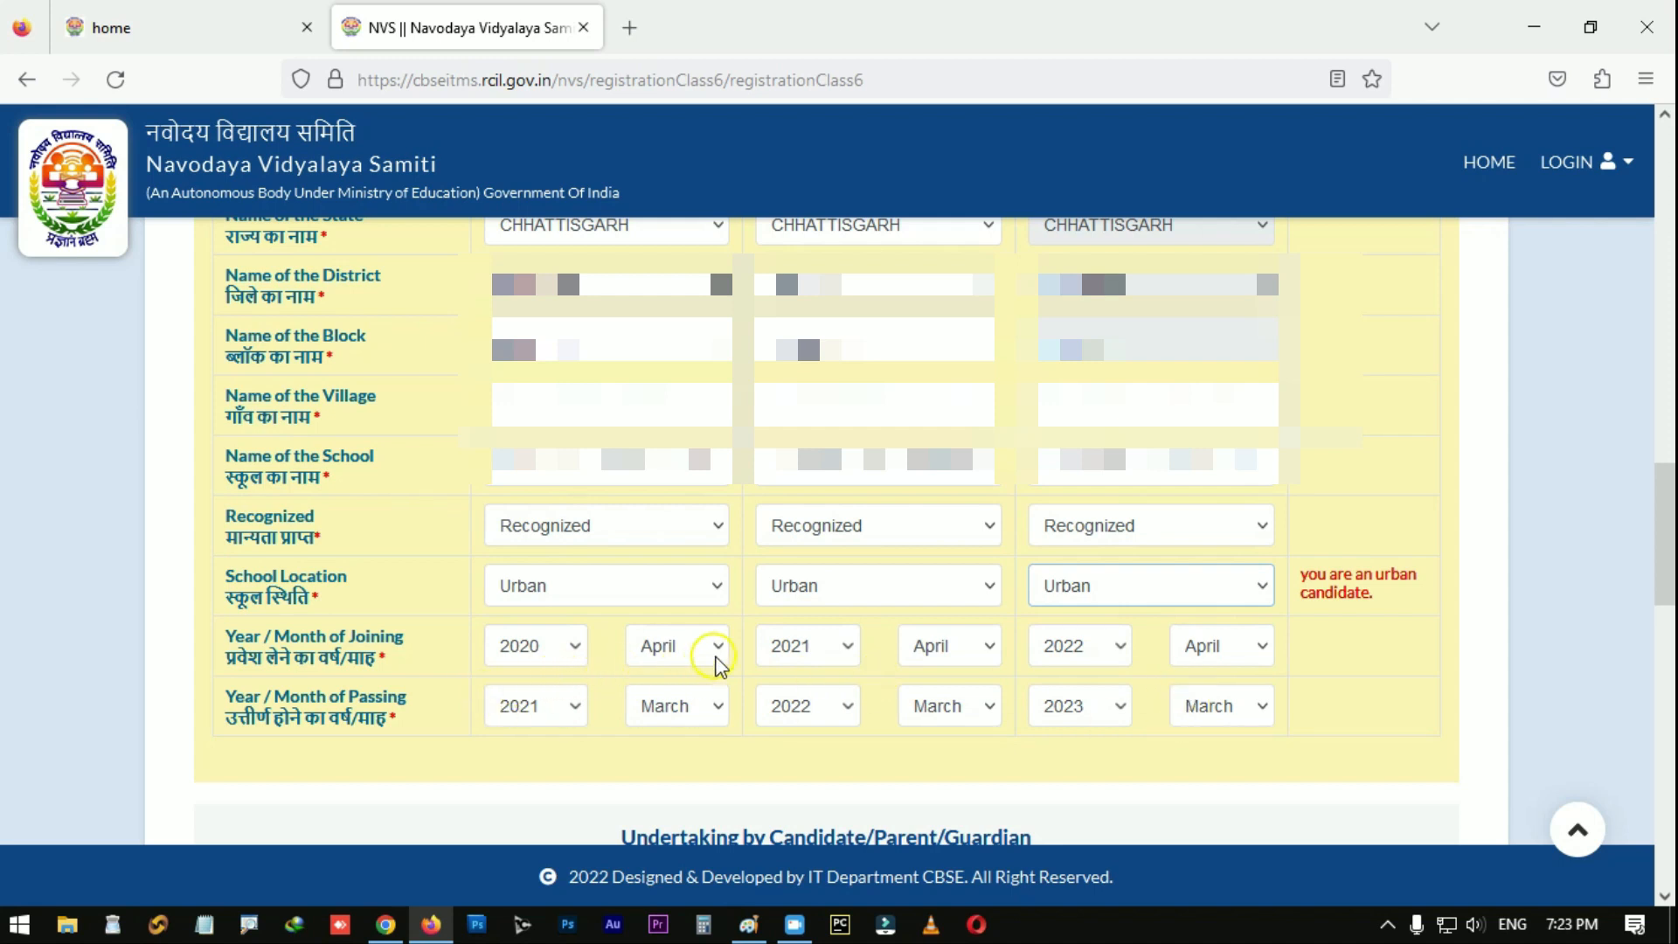
scroll(708, 716, "down", 8)
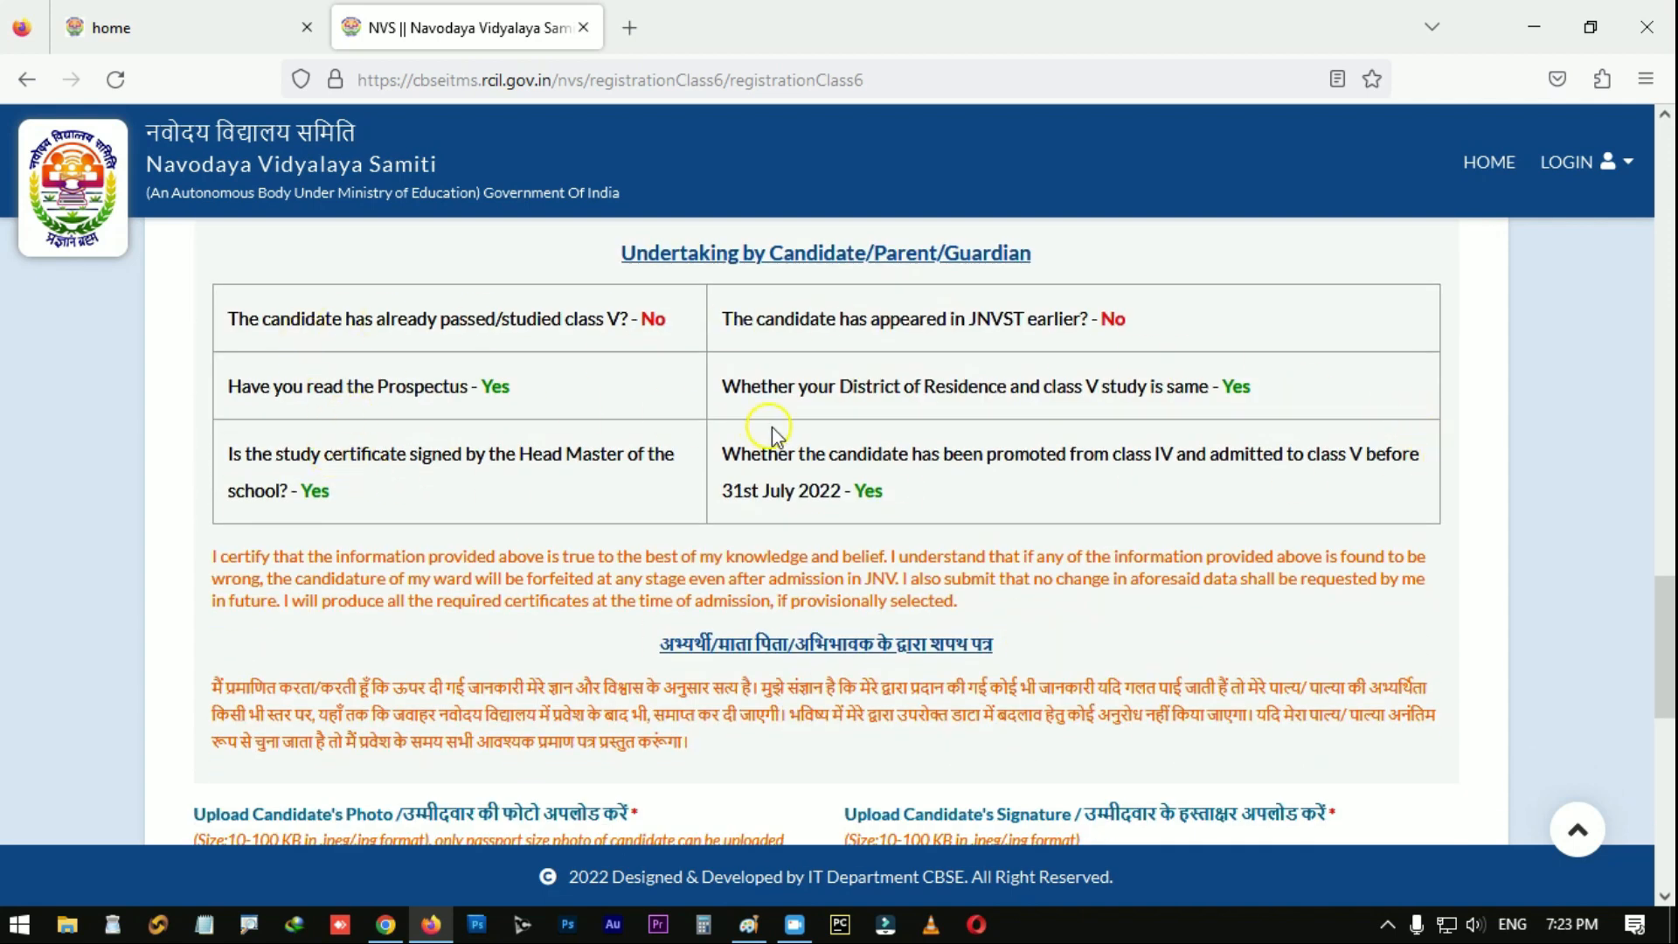
scroll(1080, 508, "down", 6)
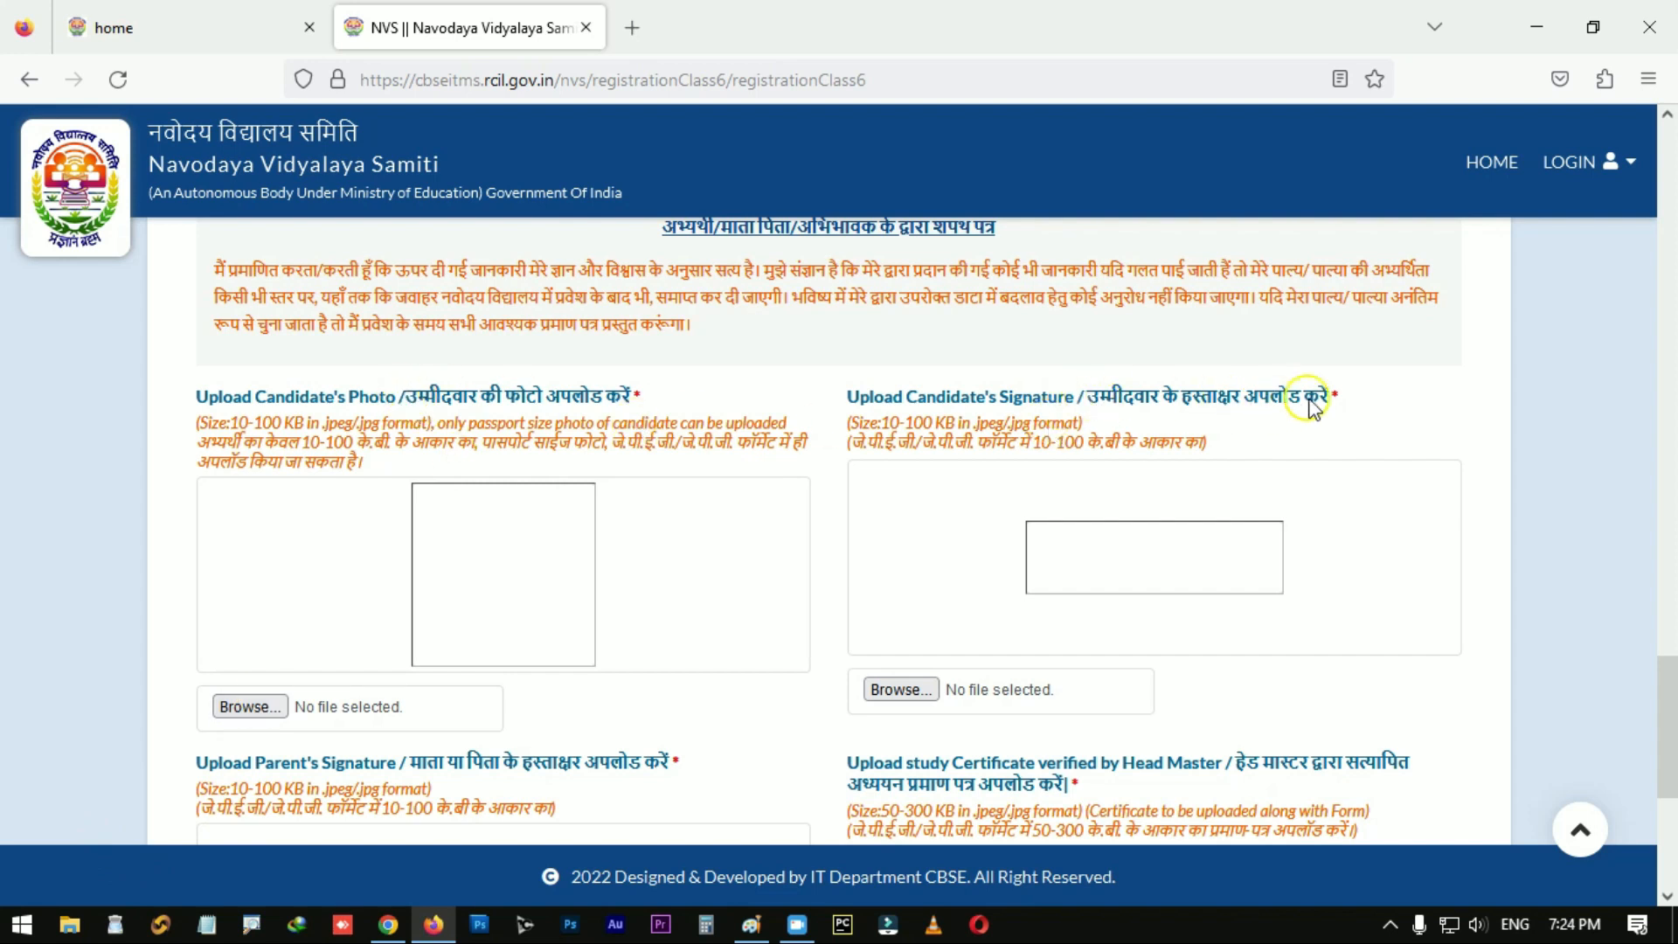
scroll(786, 699, "down", 2)
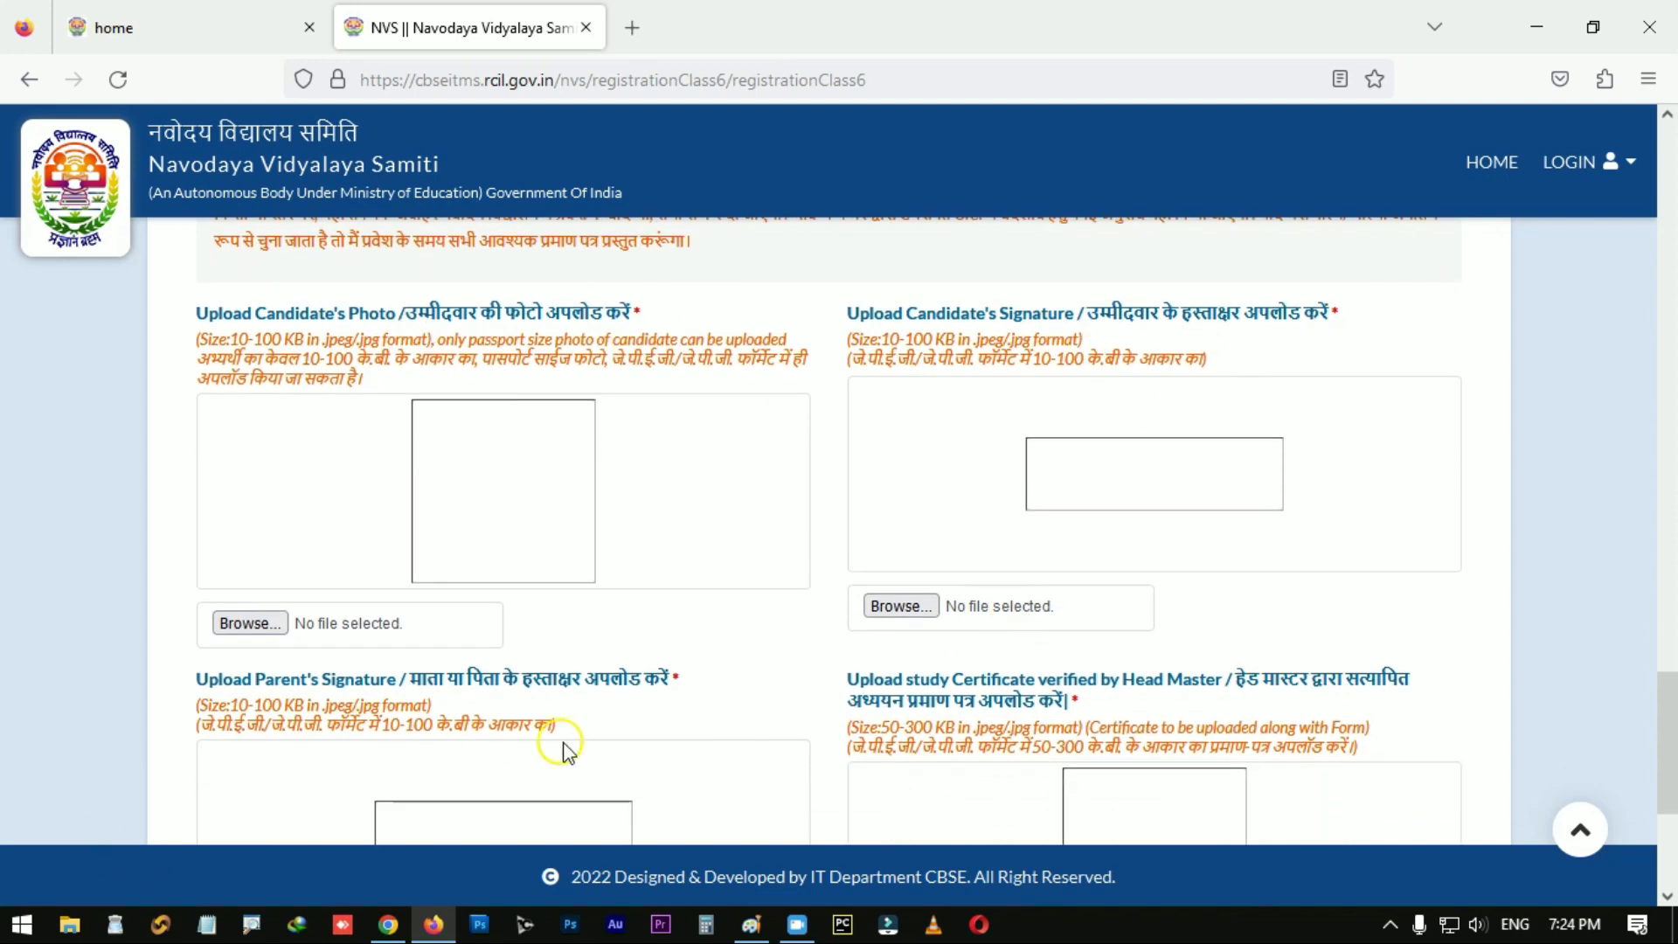
scroll(677, 621, "down", 1)
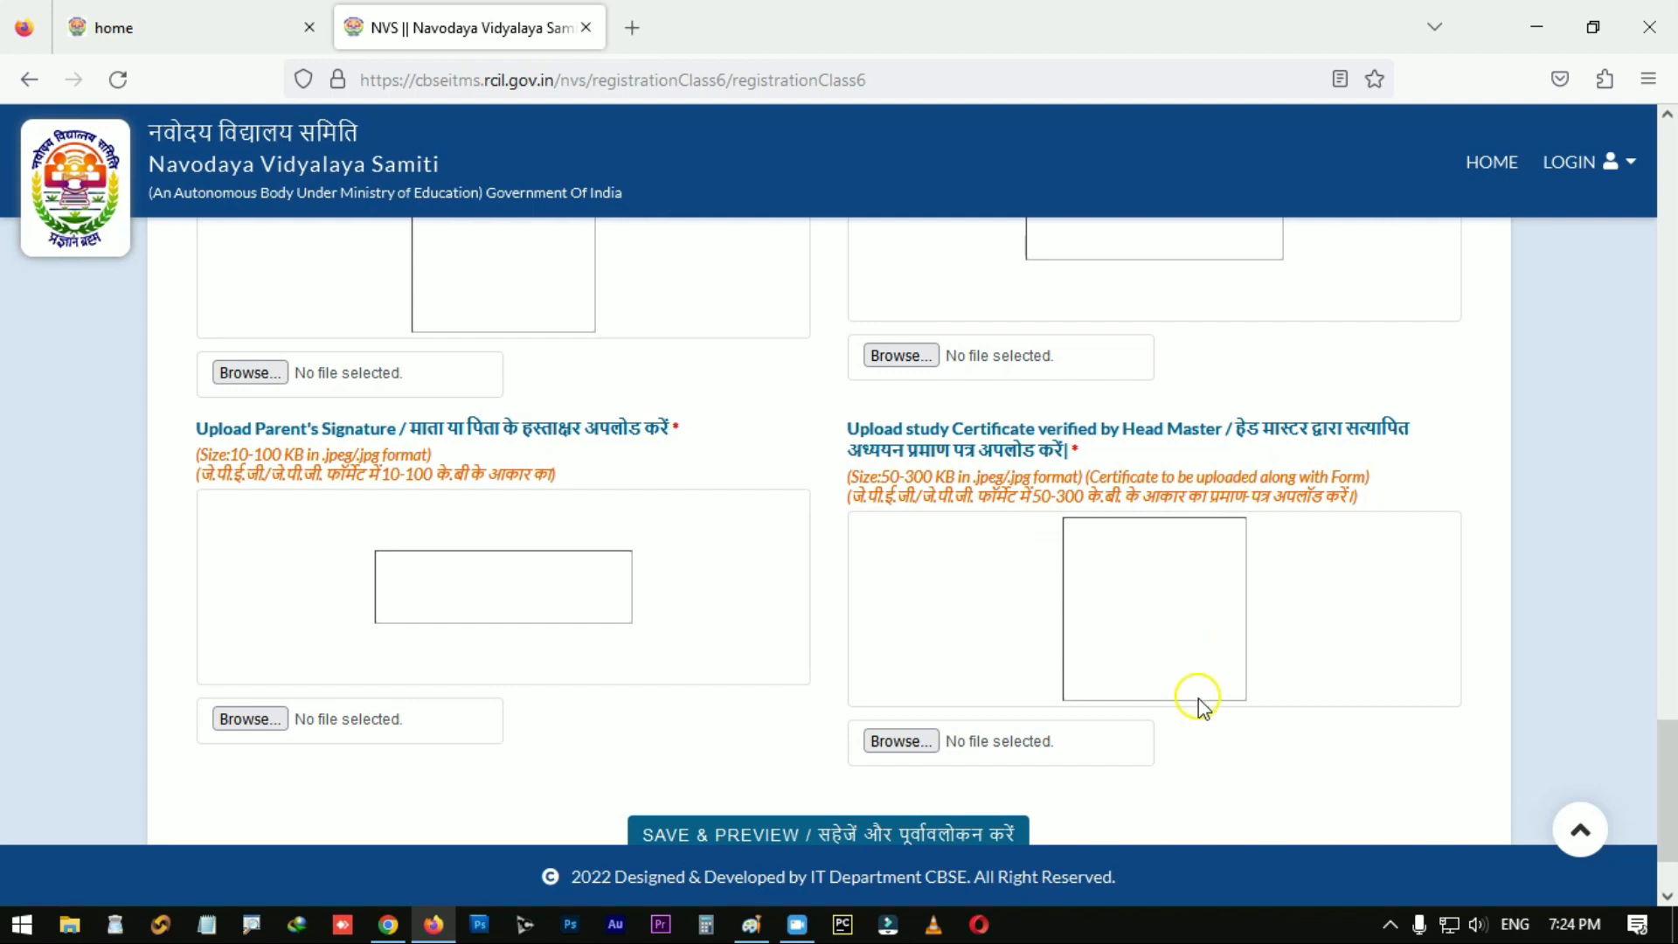
scroll(1198, 699, "up", 2)
scroll(1060, 606, "down", 1)
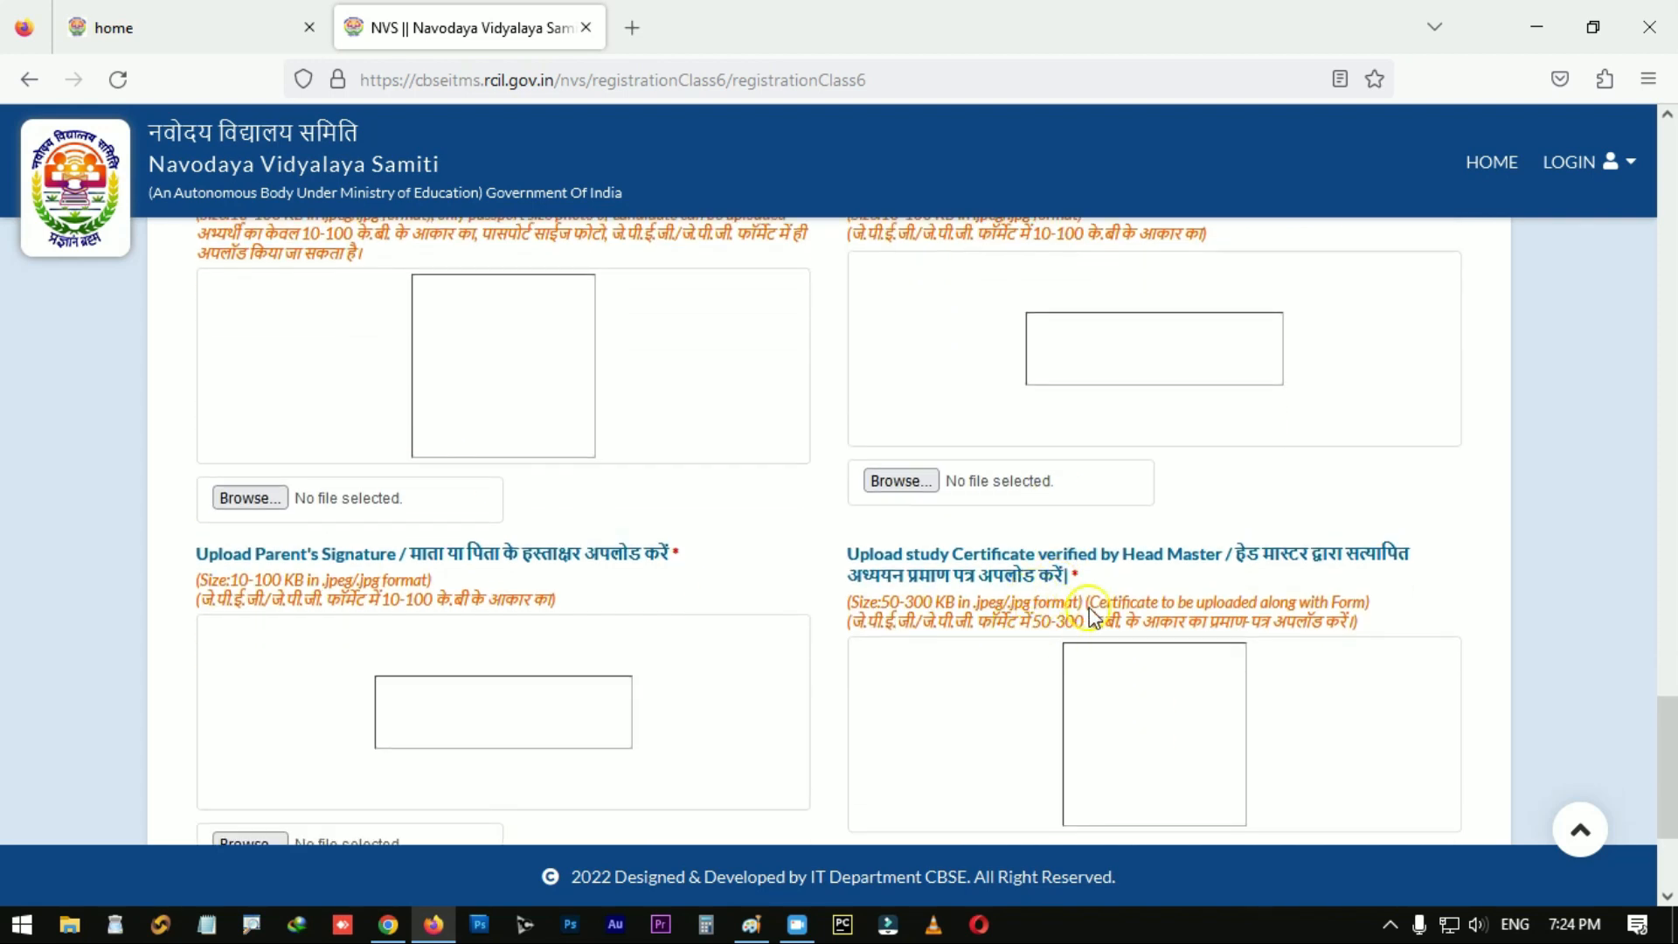
scroll(962, 634, "down", 1)
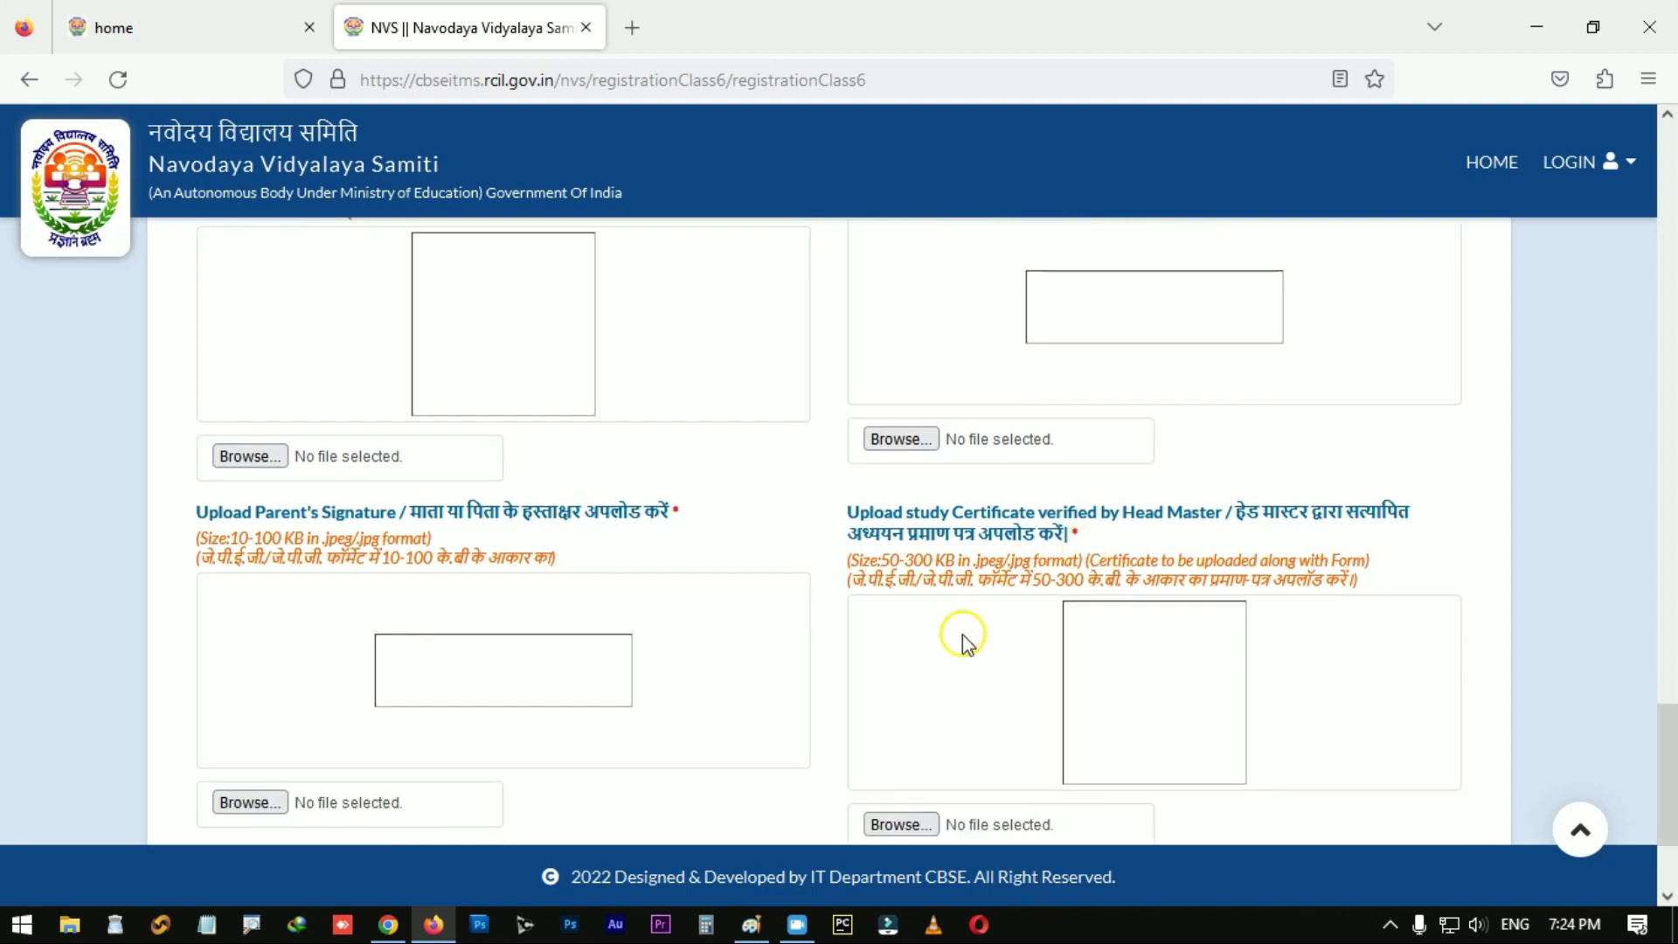
scroll(962, 638, "down", 1)
scroll(963, 641, "up", 1)
scroll(961, 638, "up", 3)
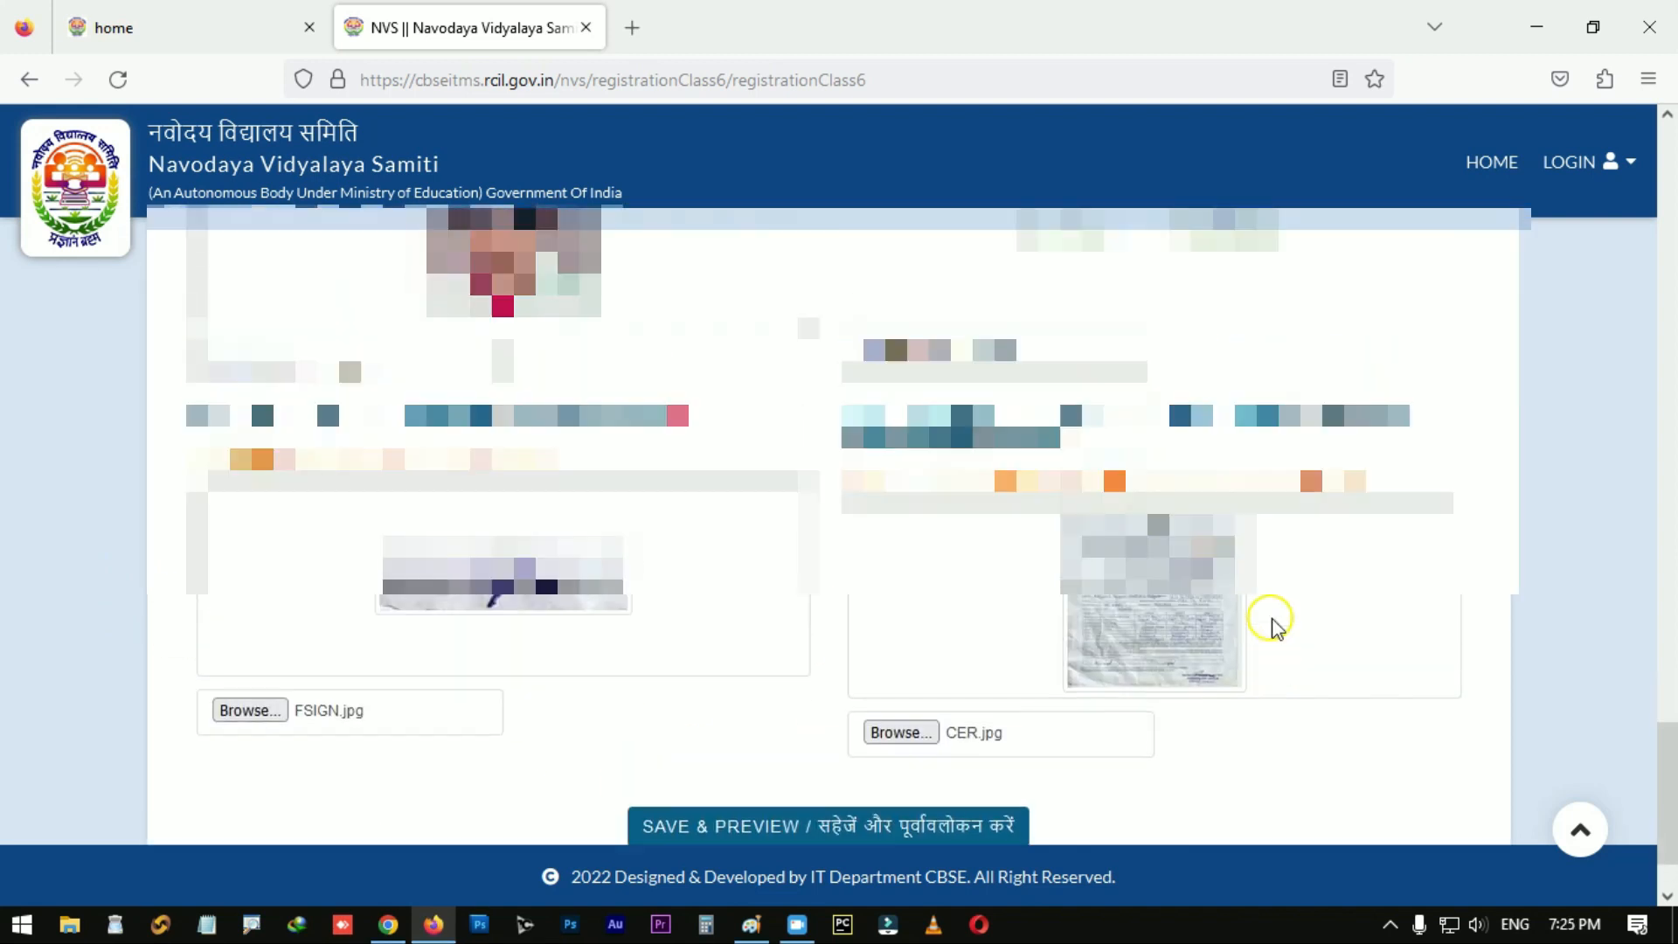
scroll(1223, 626, "up", 1)
scroll(1167, 603, "down", 1)
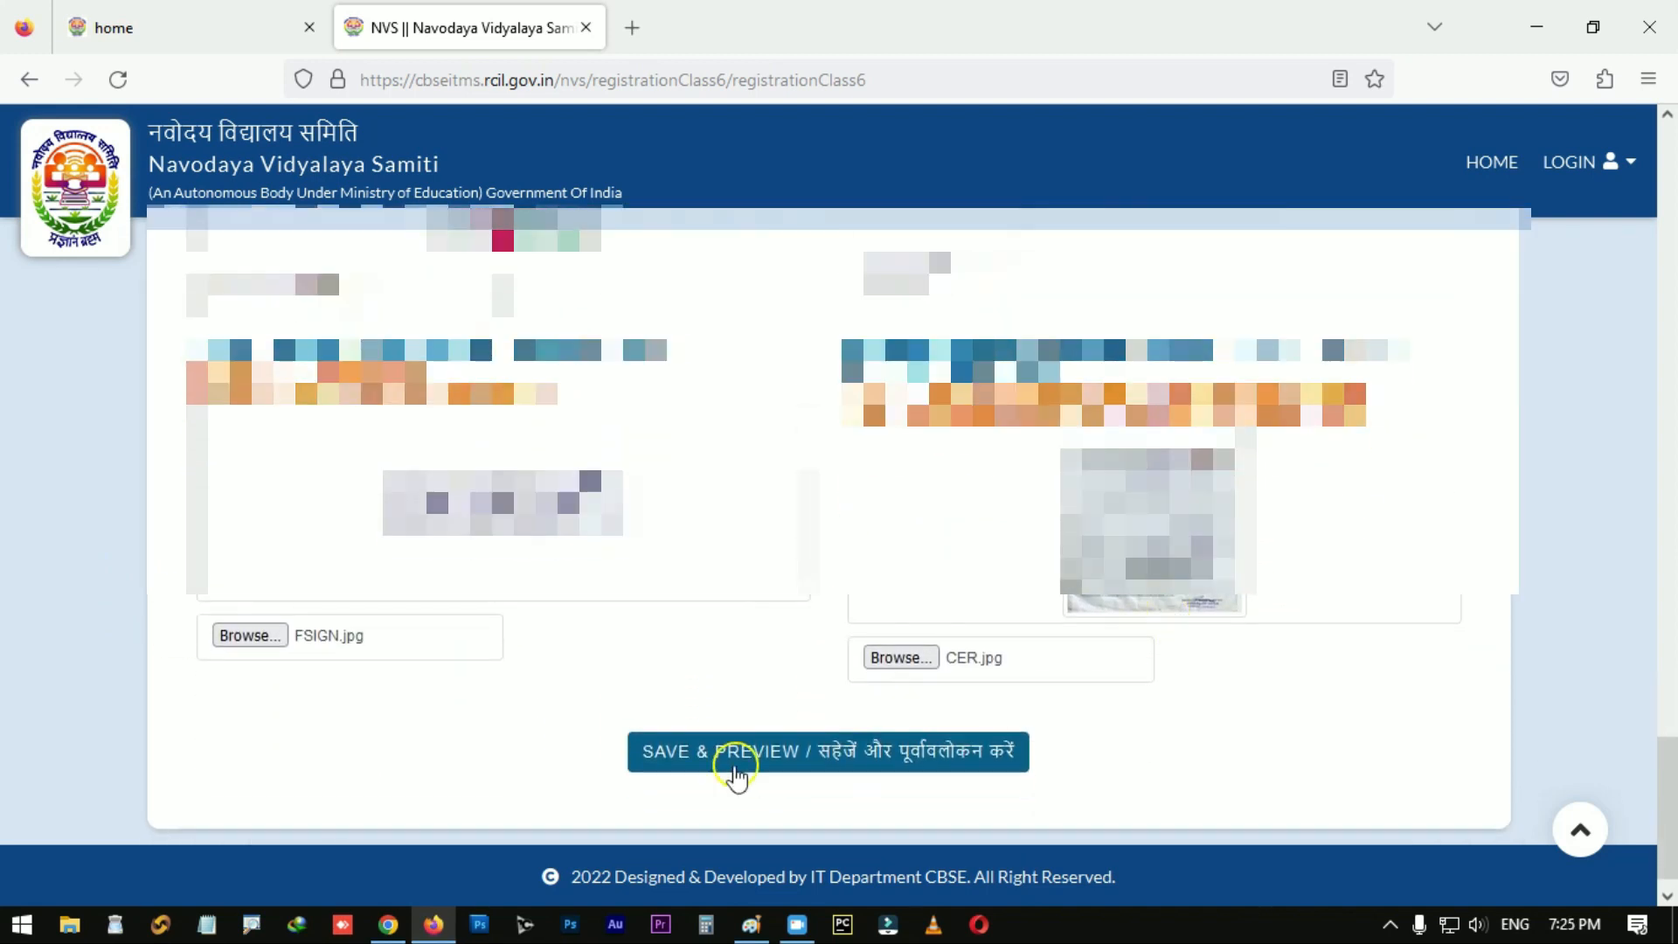
scroll(766, 647, "up", 2)
scroll(766, 647, "up", 10)
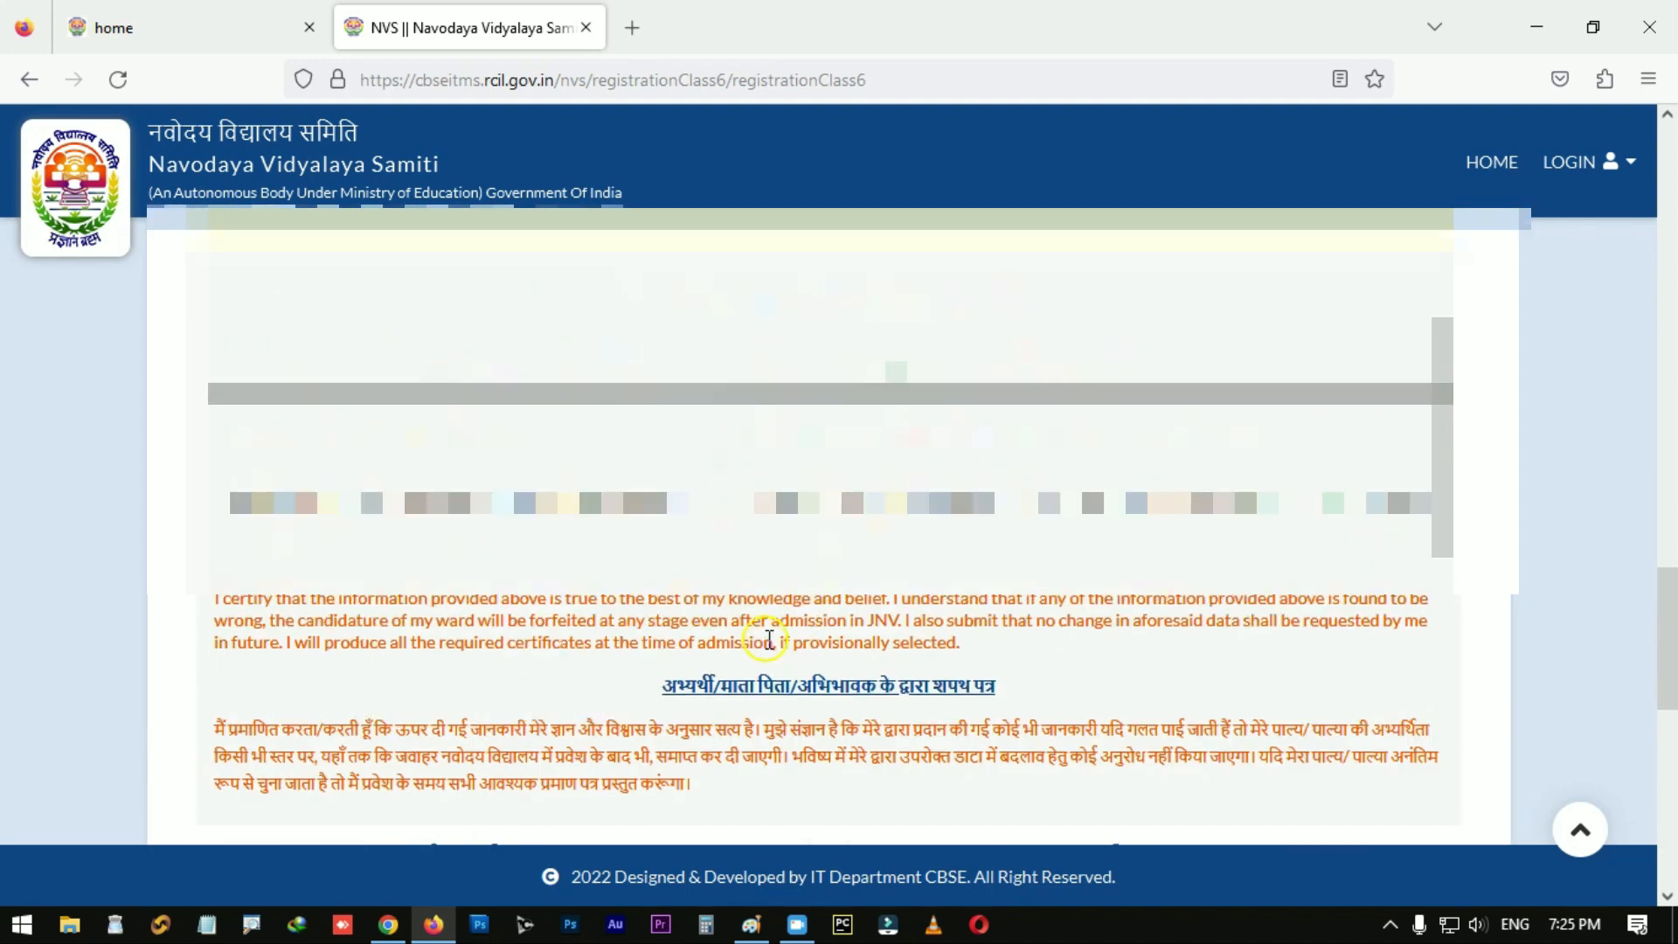
scroll(771, 645, "down", 10)
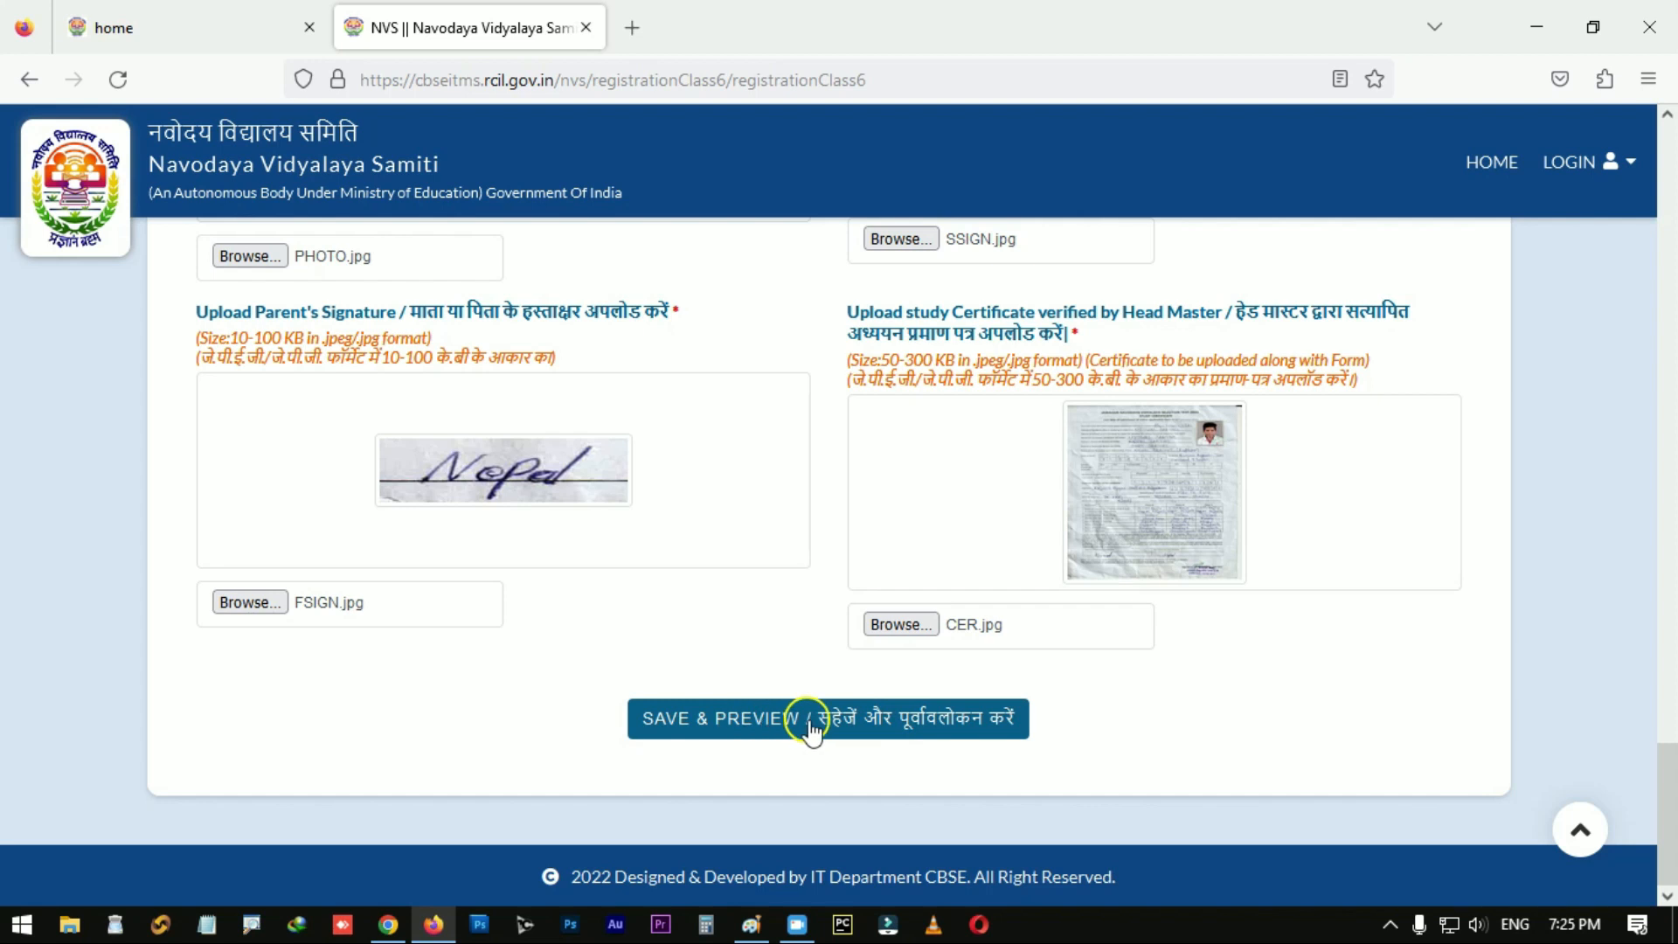
Step: Choose HINDI as the examination medium after the missing-medium warning, then save and preview
left_click(673, 728)
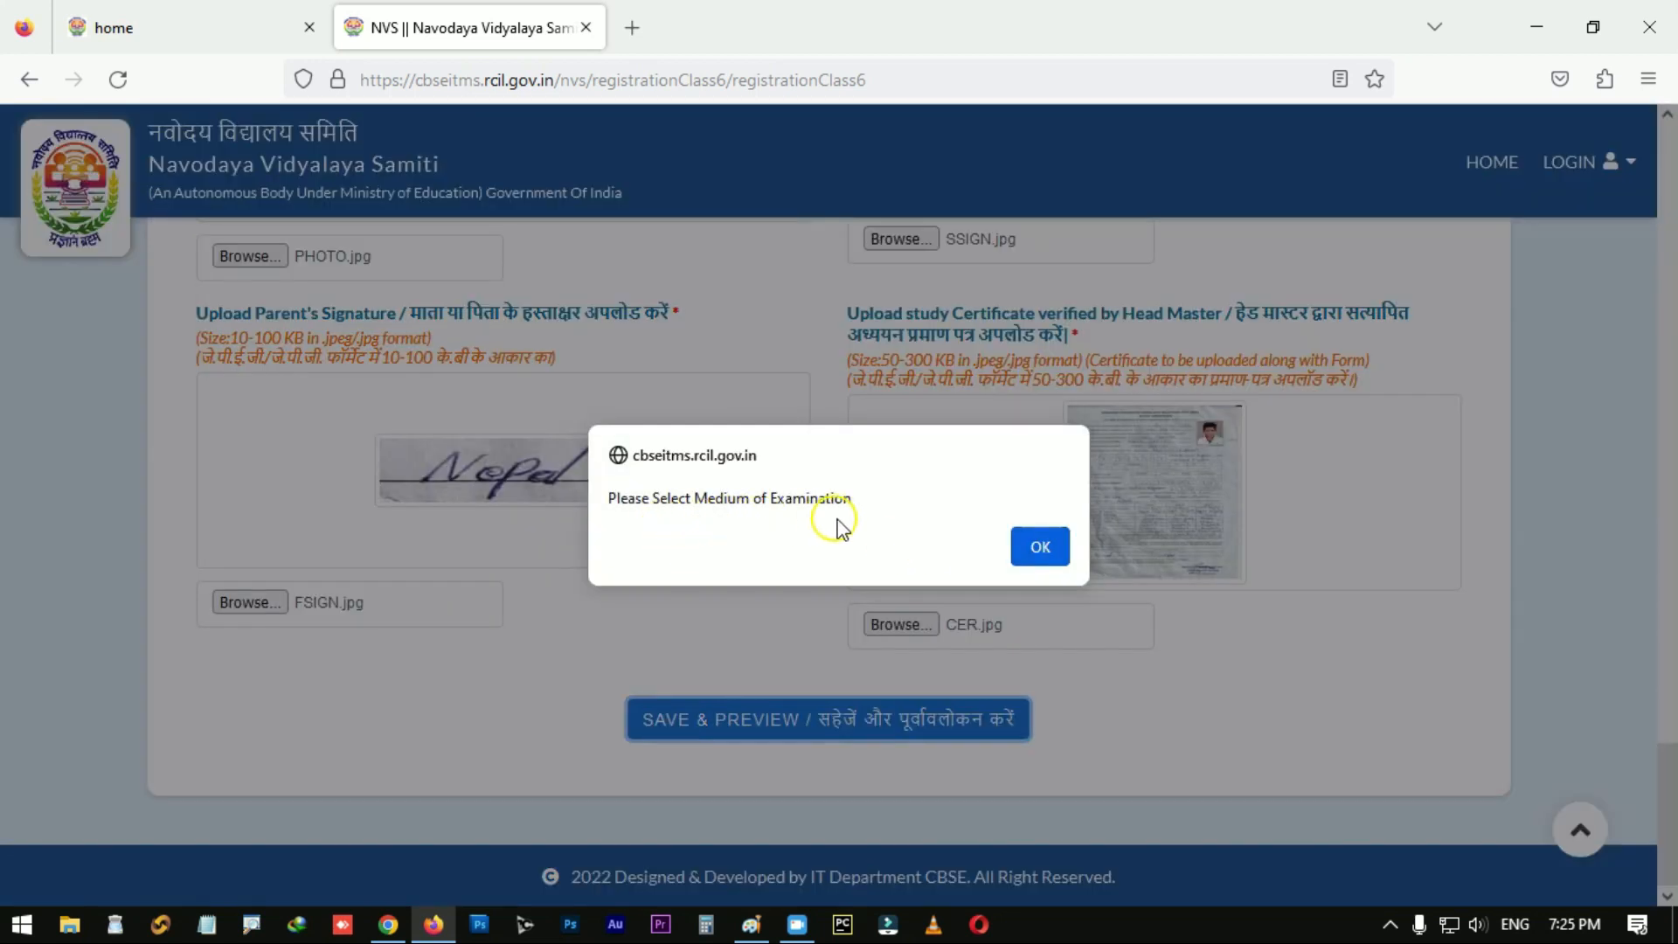
left_click(1041, 548)
scroll(913, 579, "up", 5)
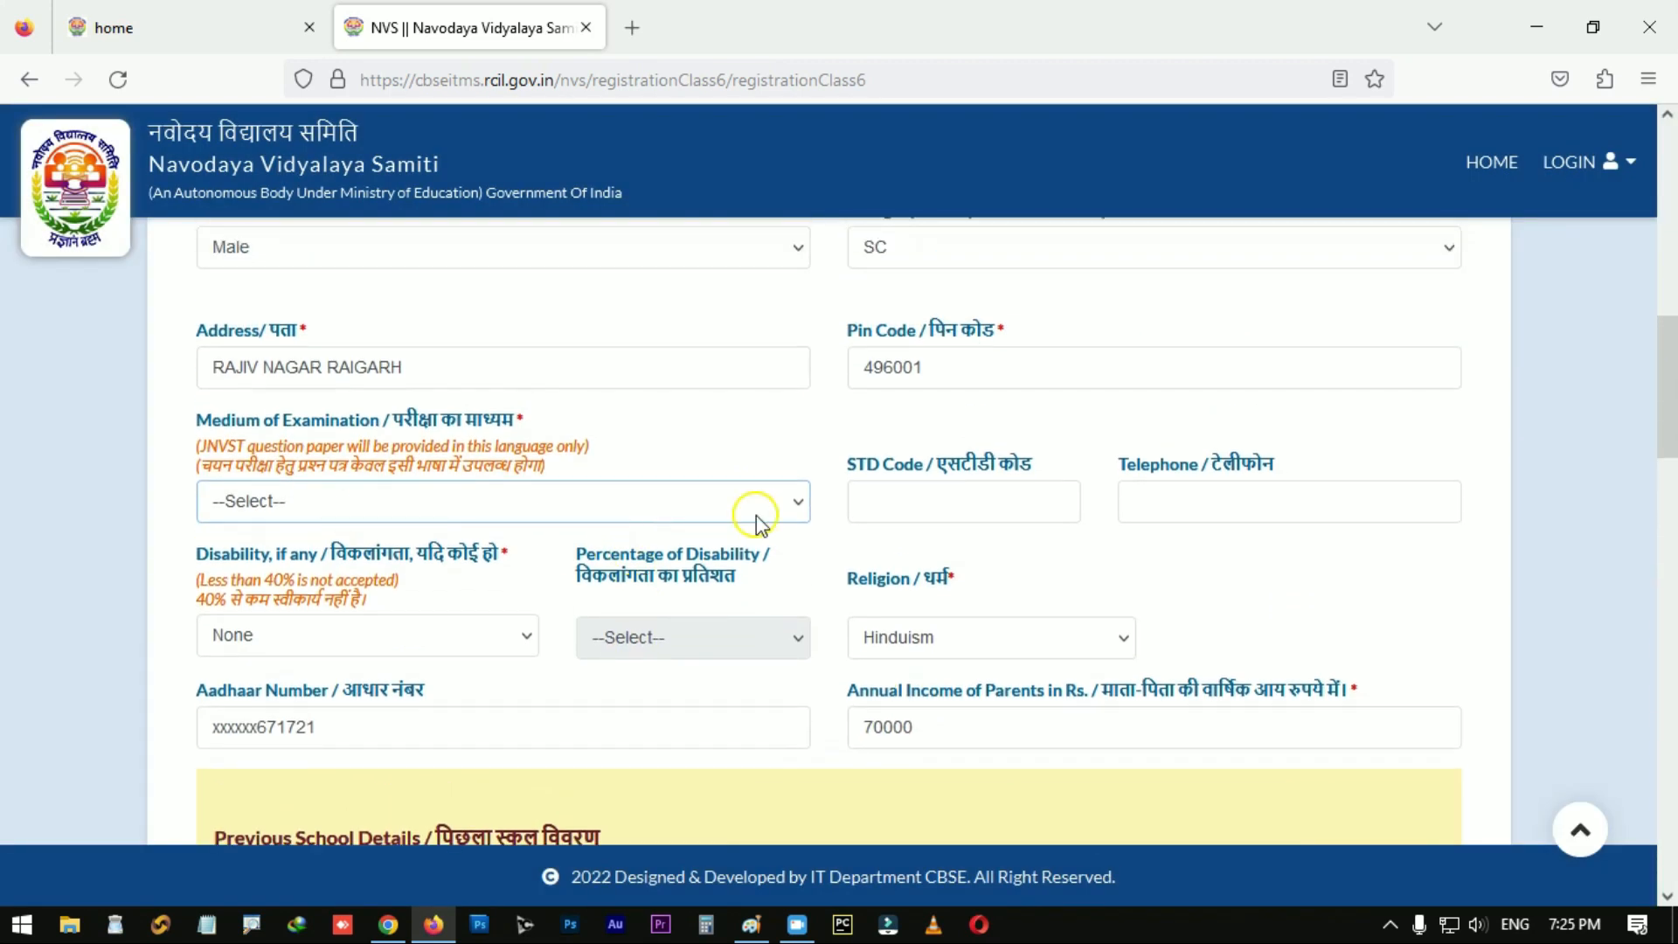
left_click(756, 495)
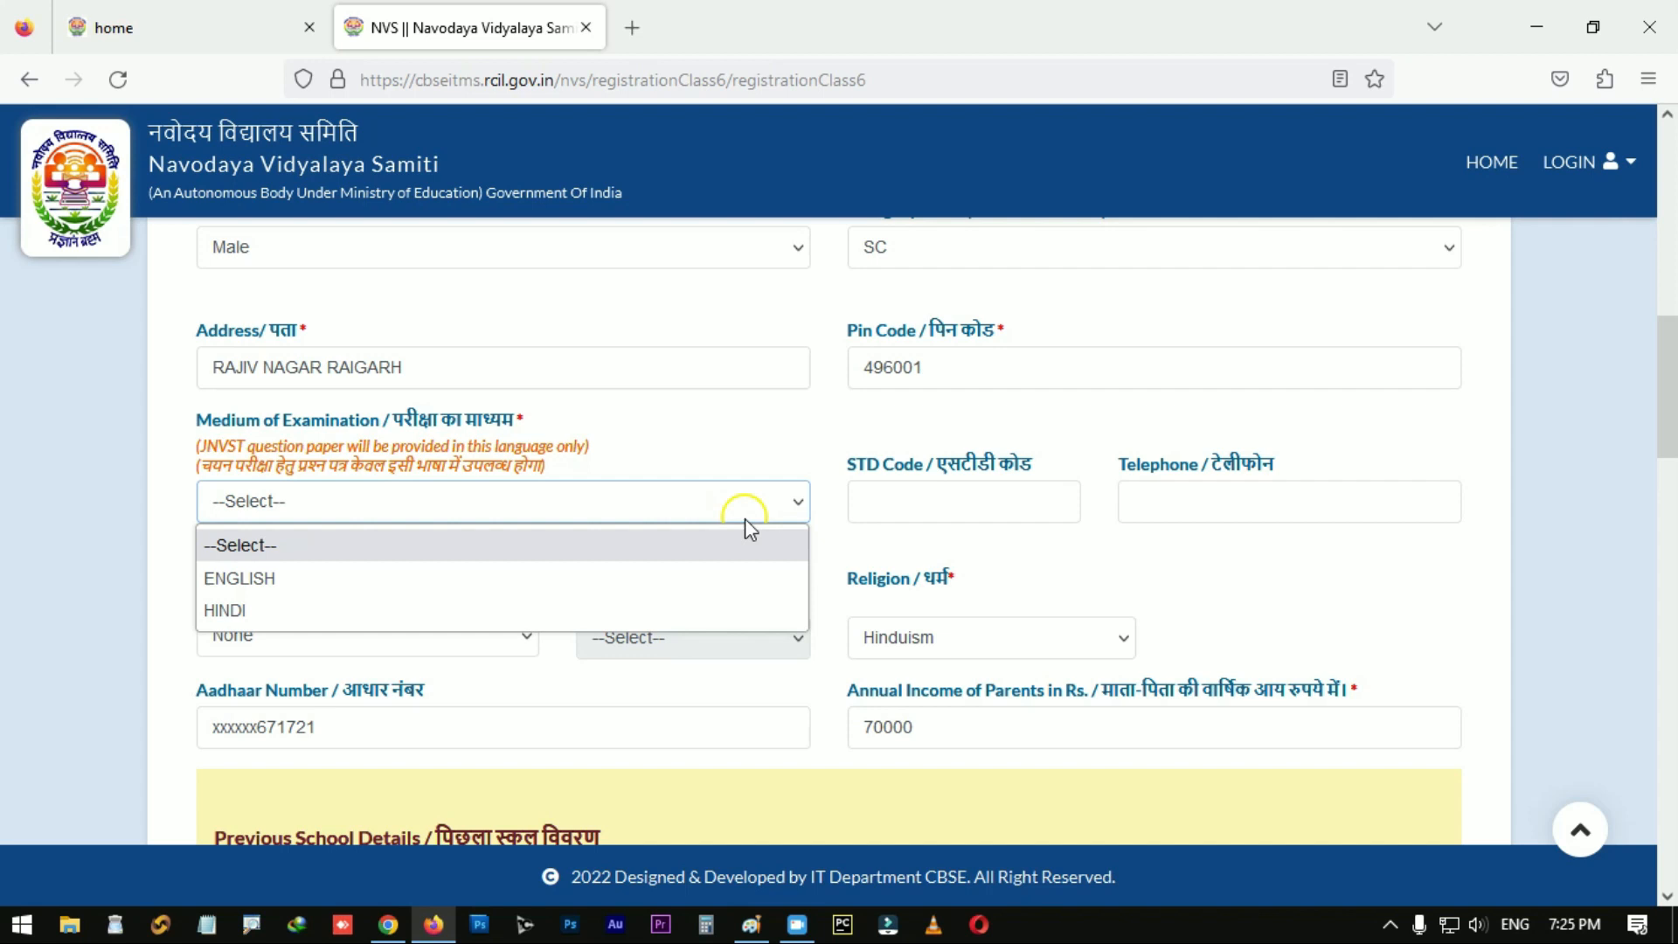
left_click(348, 620)
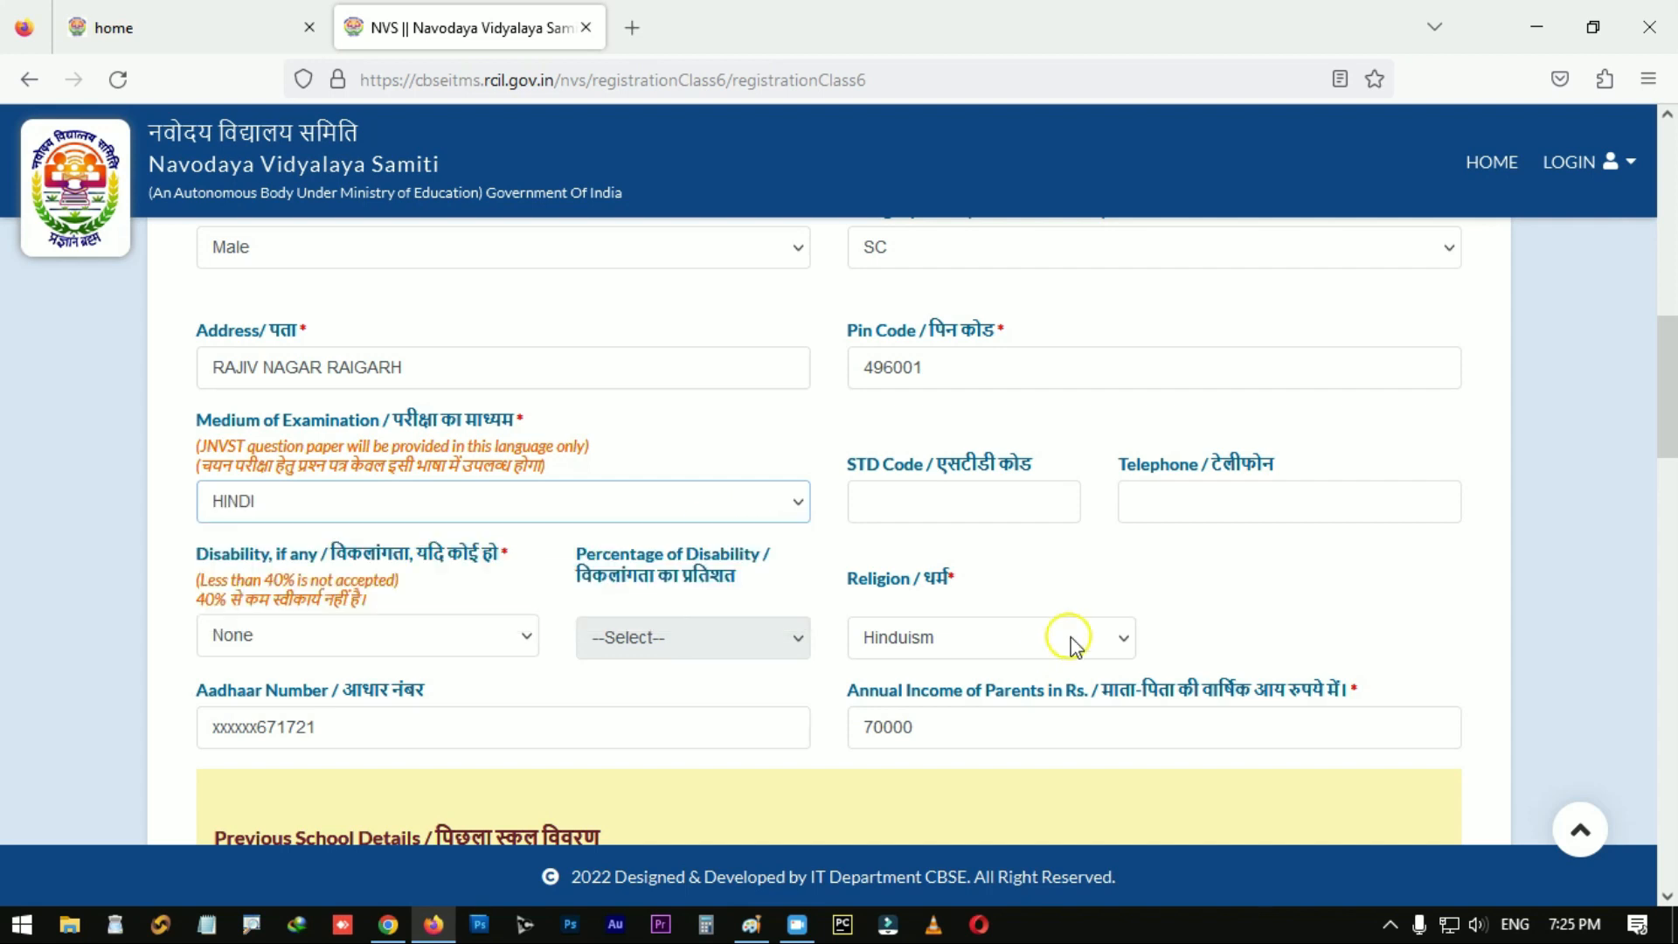
scroll(1067, 644, "down", 8)
scroll(1068, 644, "down", 10)
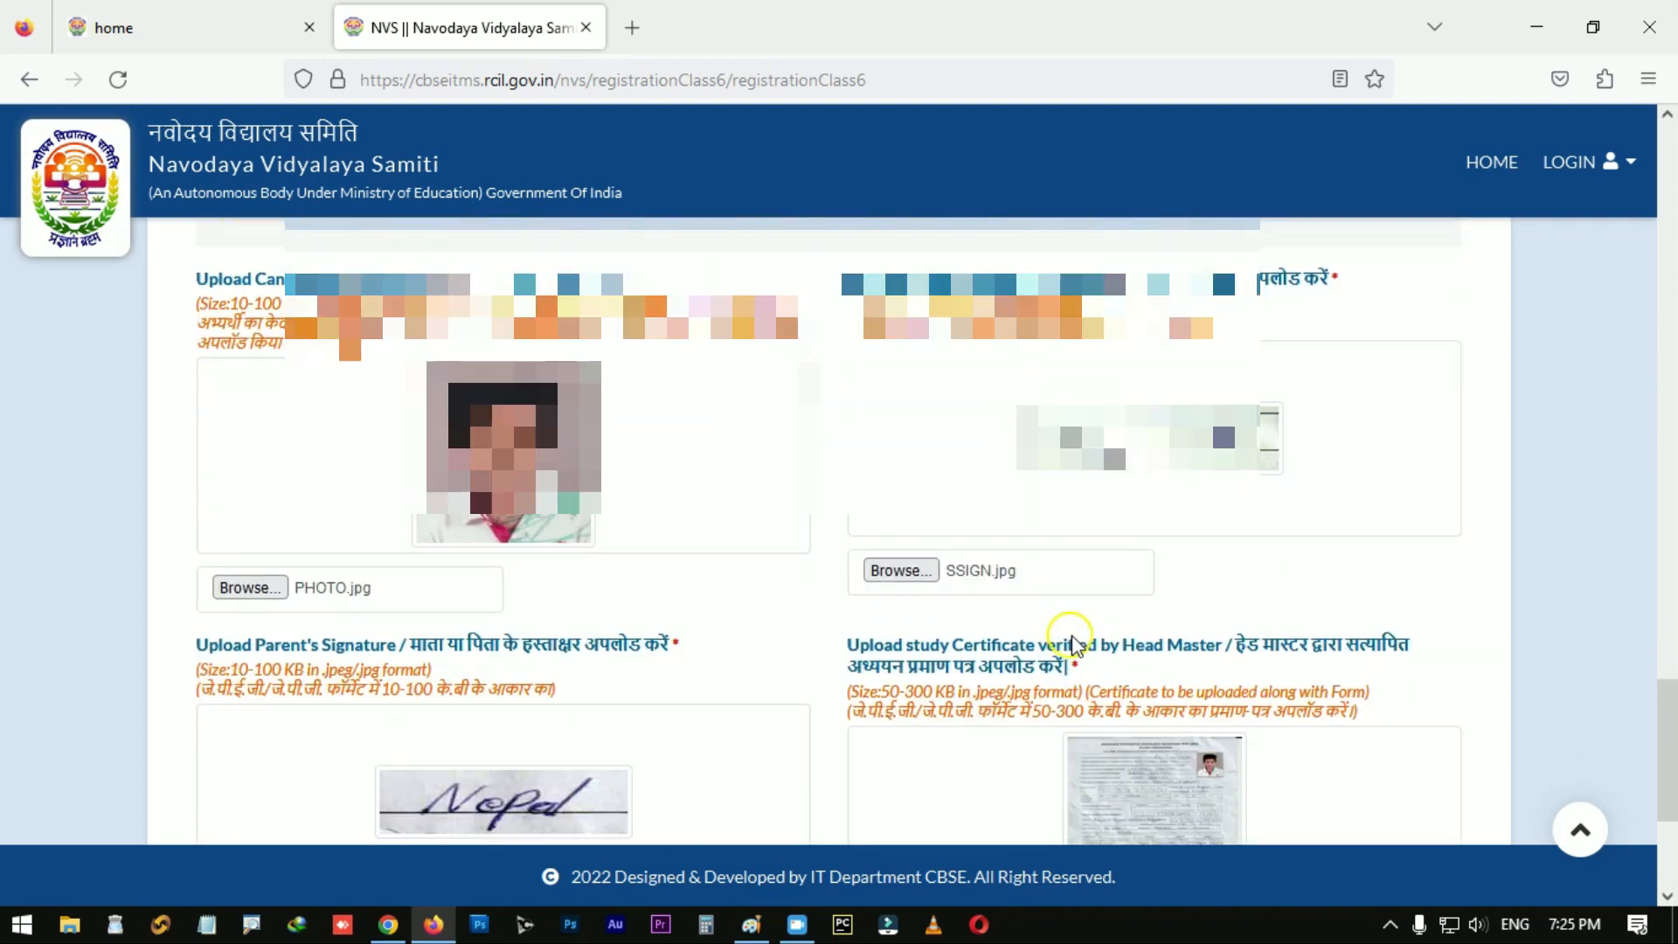
left_click(680, 731)
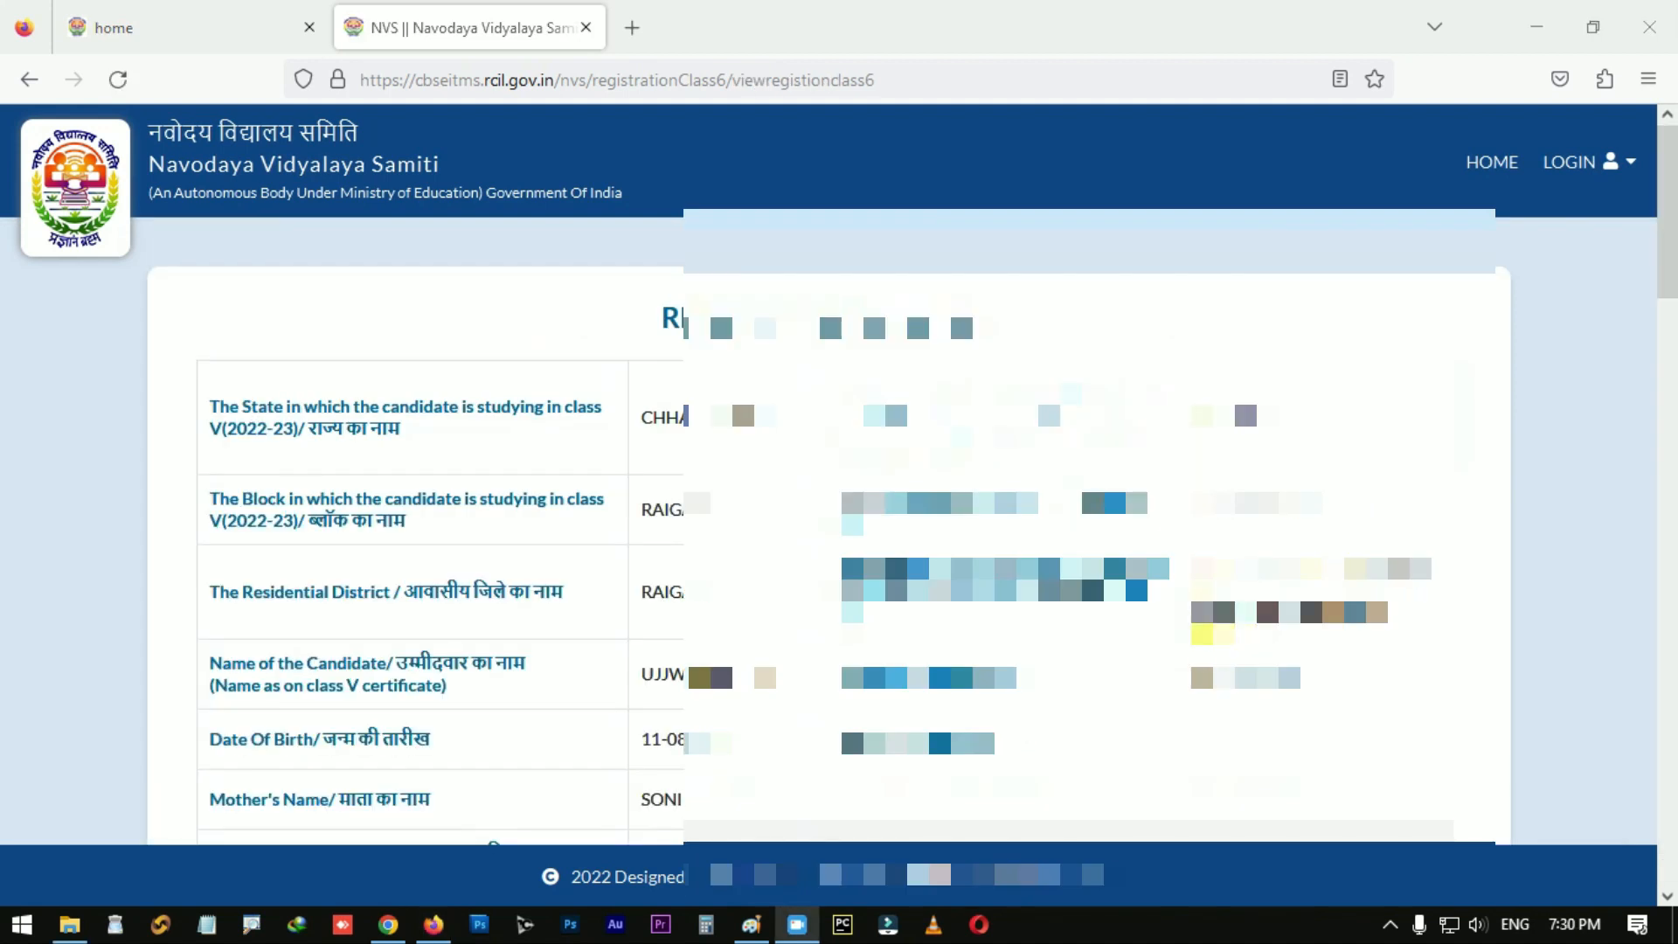
scroll(839, 475, "down", 1)
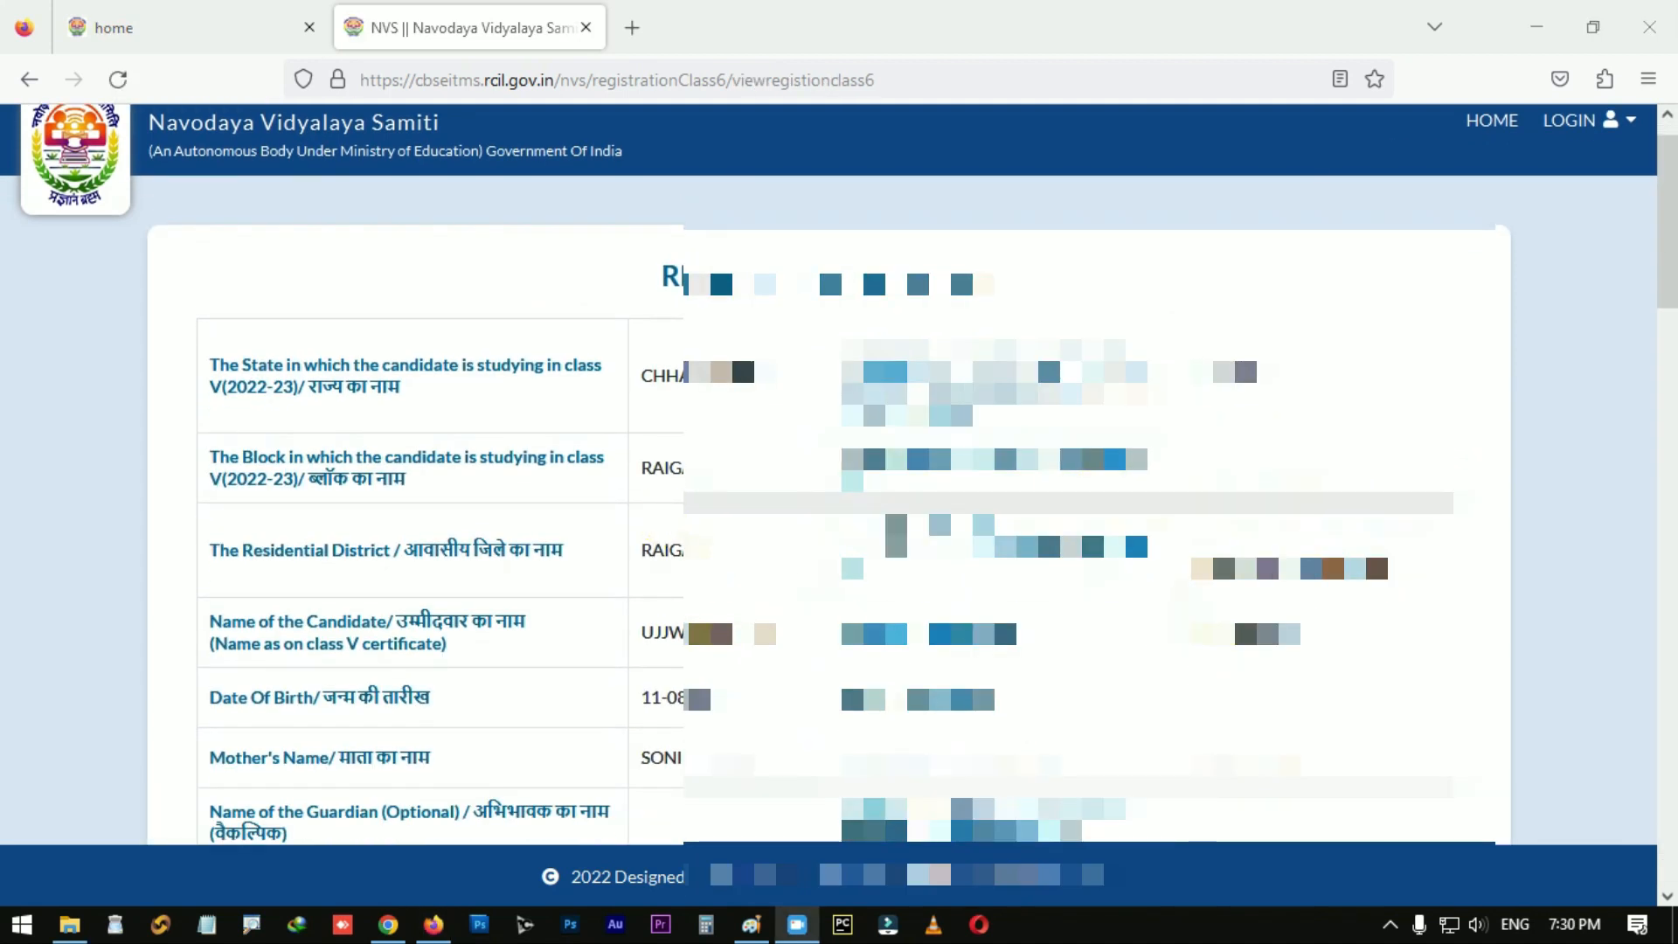
scroll(839, 475, "down", 2)
scroll(839, 474, "down", 8)
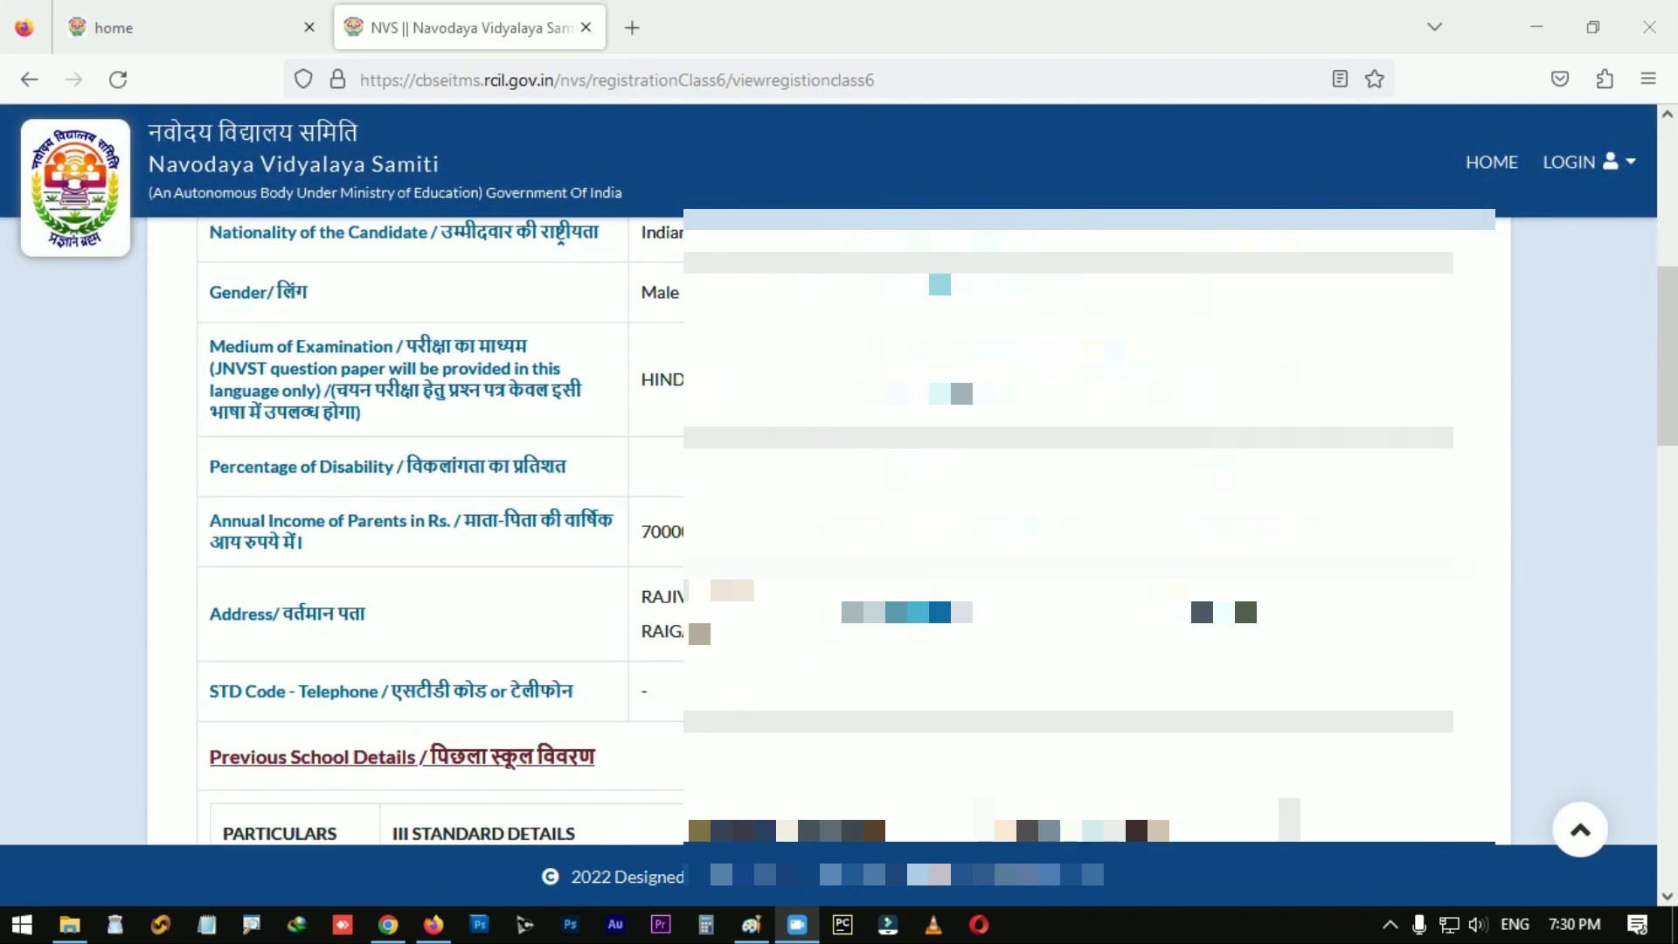
scroll(839, 474, "down", 6)
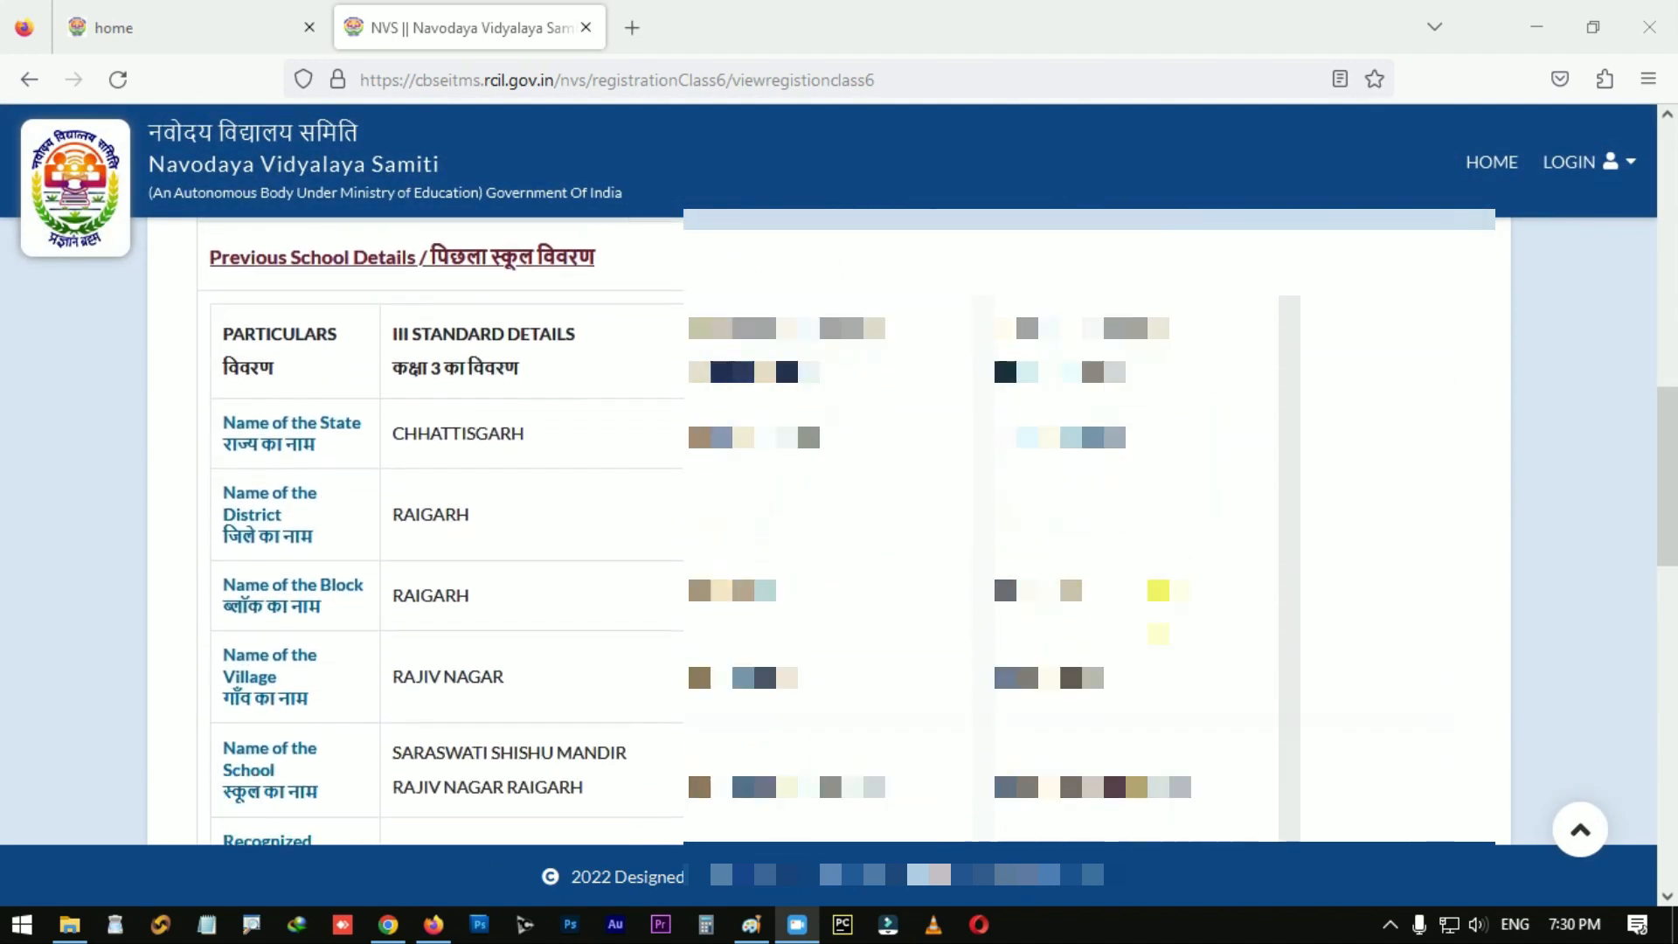
scroll(839, 474, "down", 1)
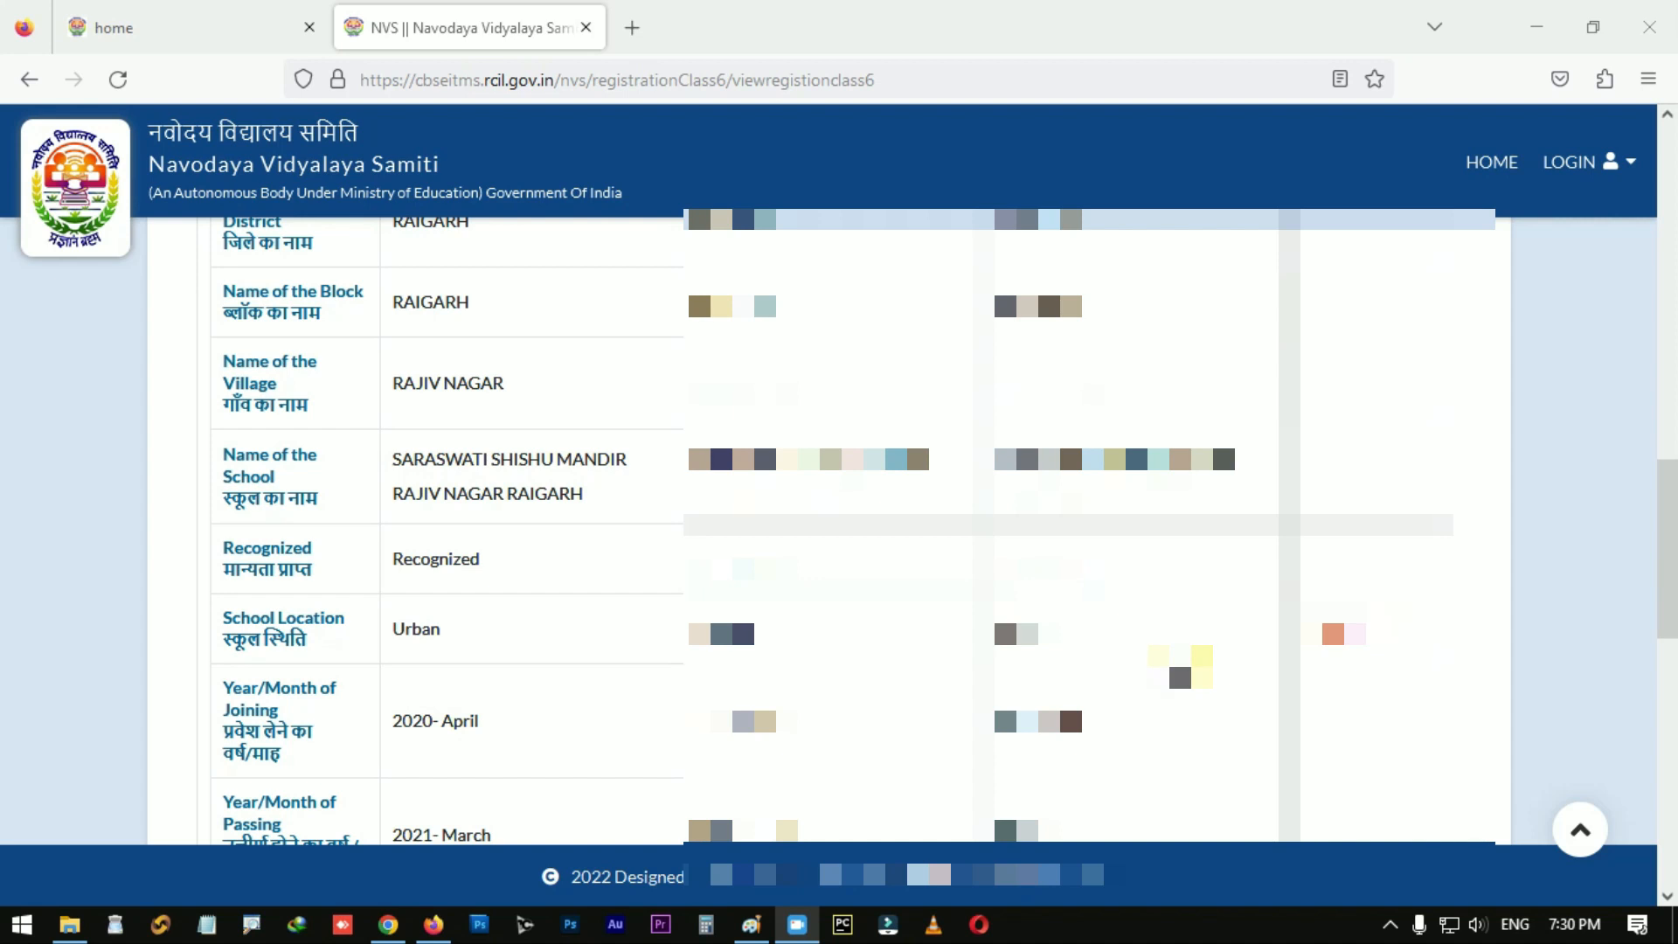
scroll(839, 524, "down", 4)
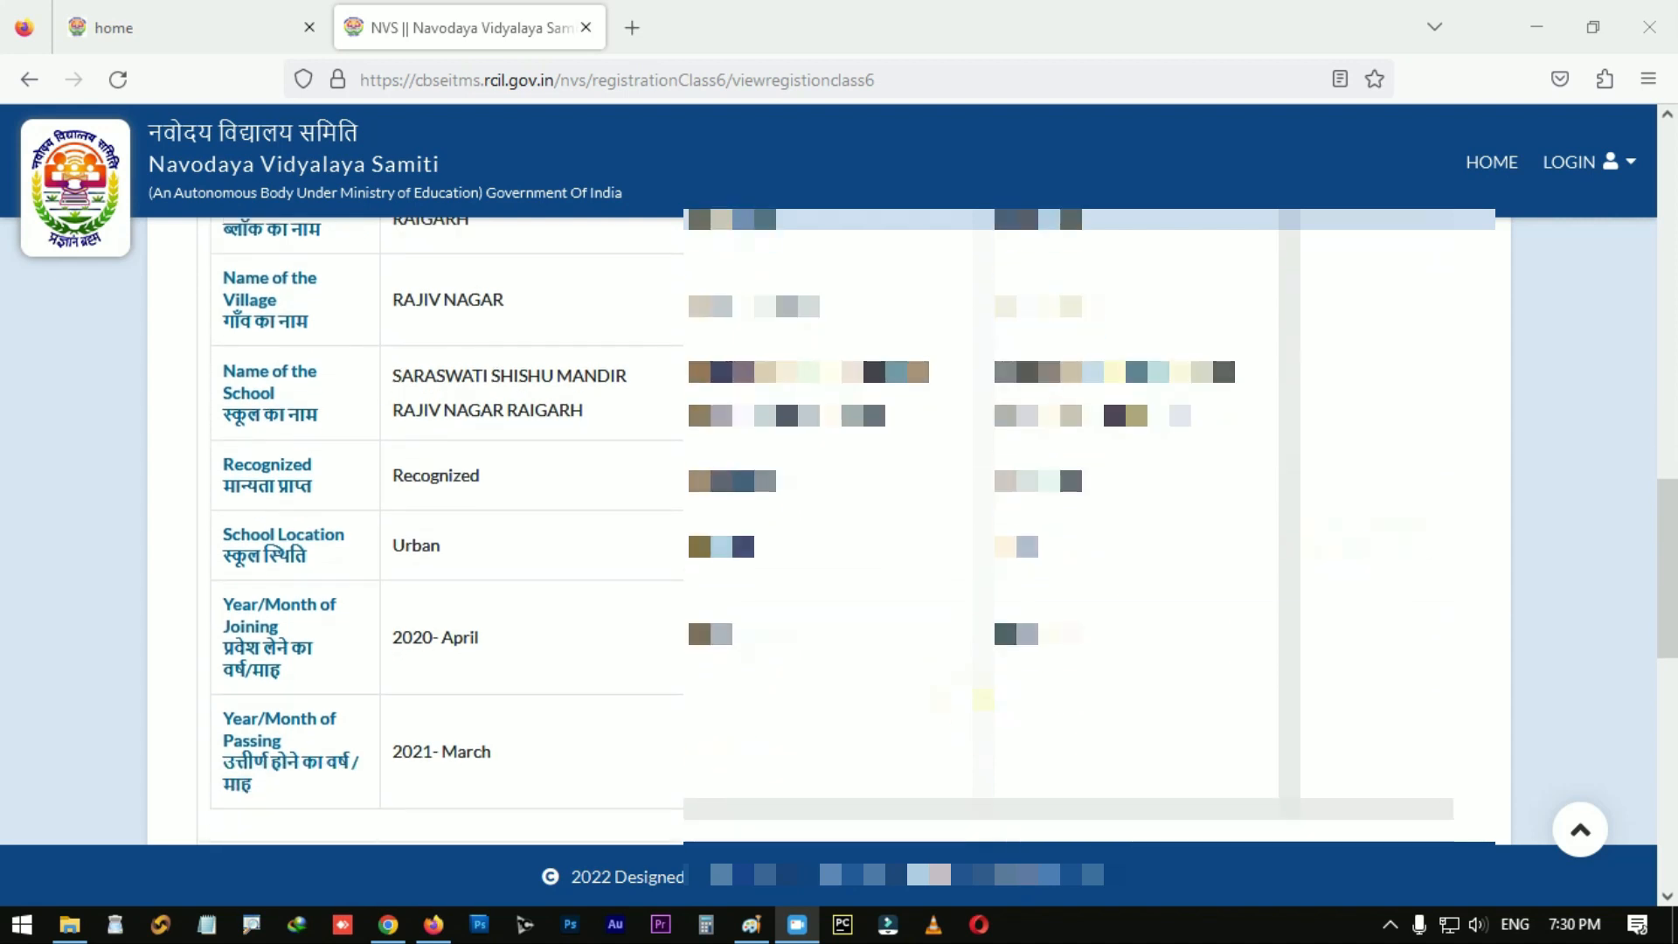
scroll(967, 695, "up", 4)
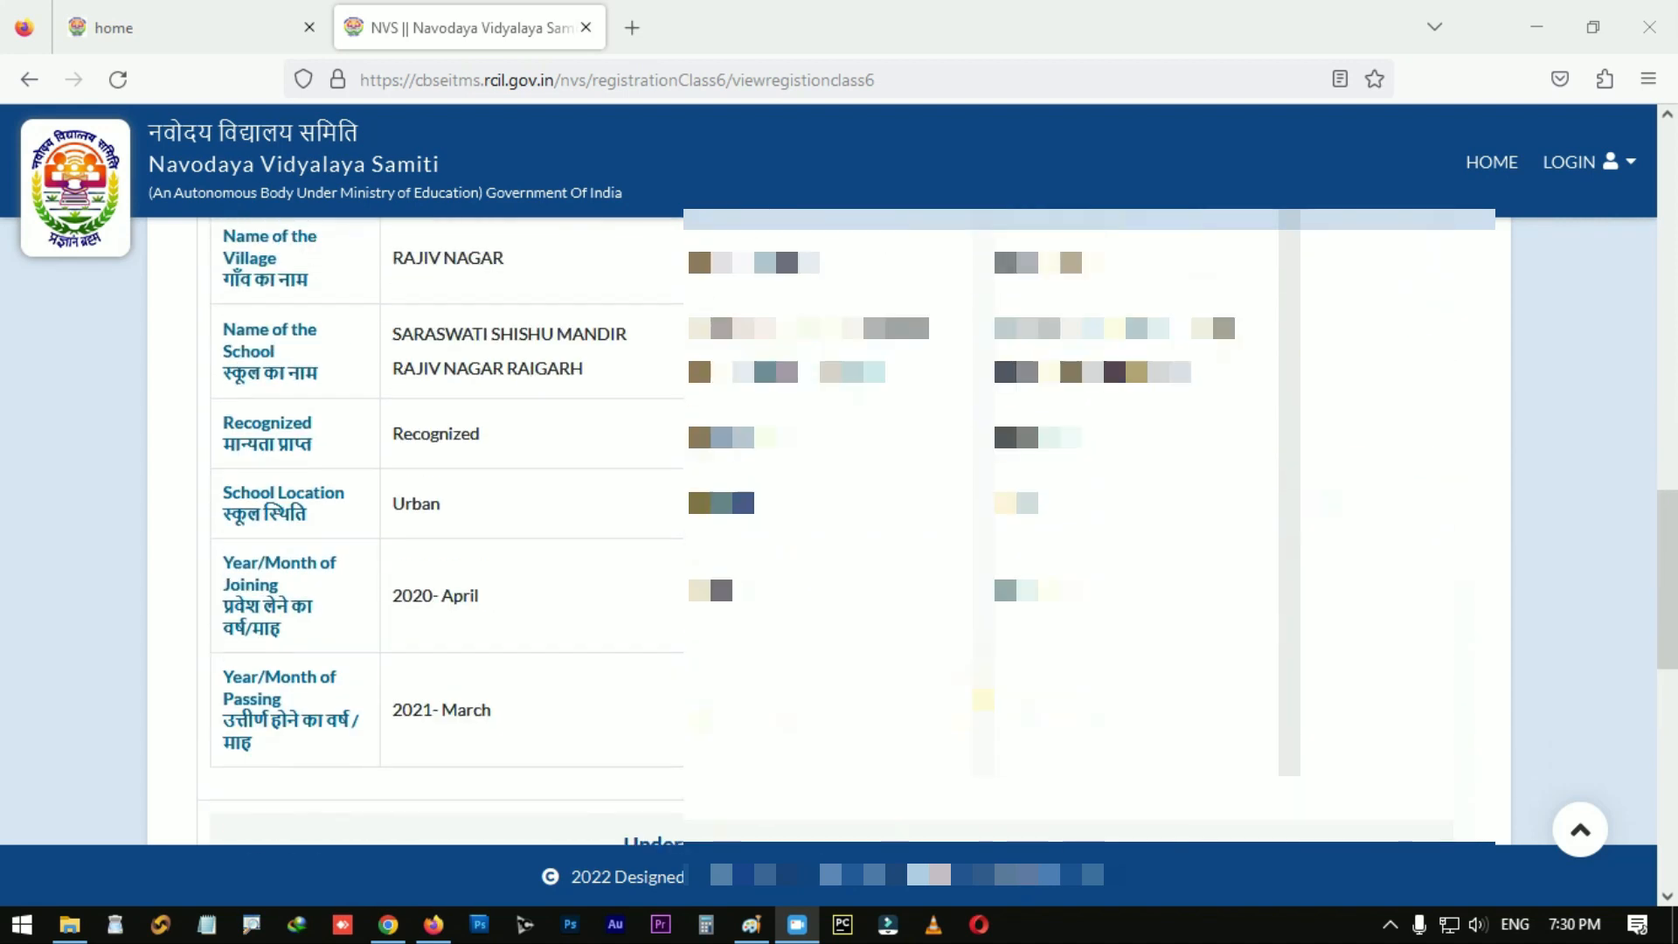
scroll(966, 694, "down", 4)
scroll(966, 695, "down", 6)
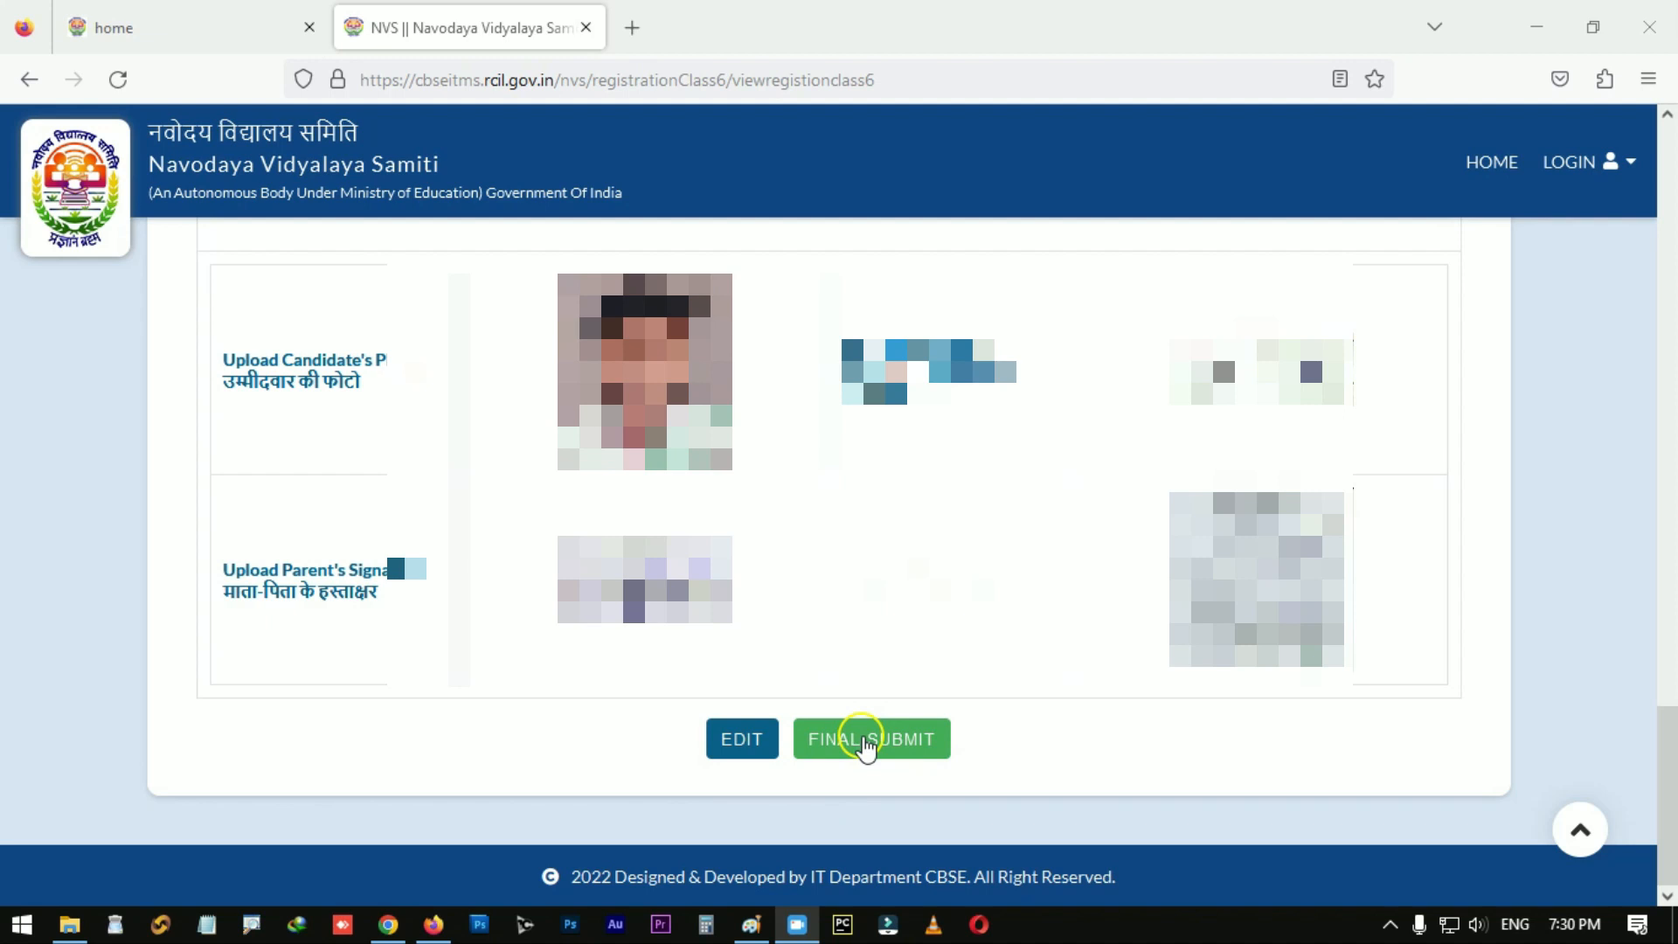
Step: Final-submit and confirm the application, then select the registration number on the Congratulation page
left_click(863, 741)
left_click(955, 546)
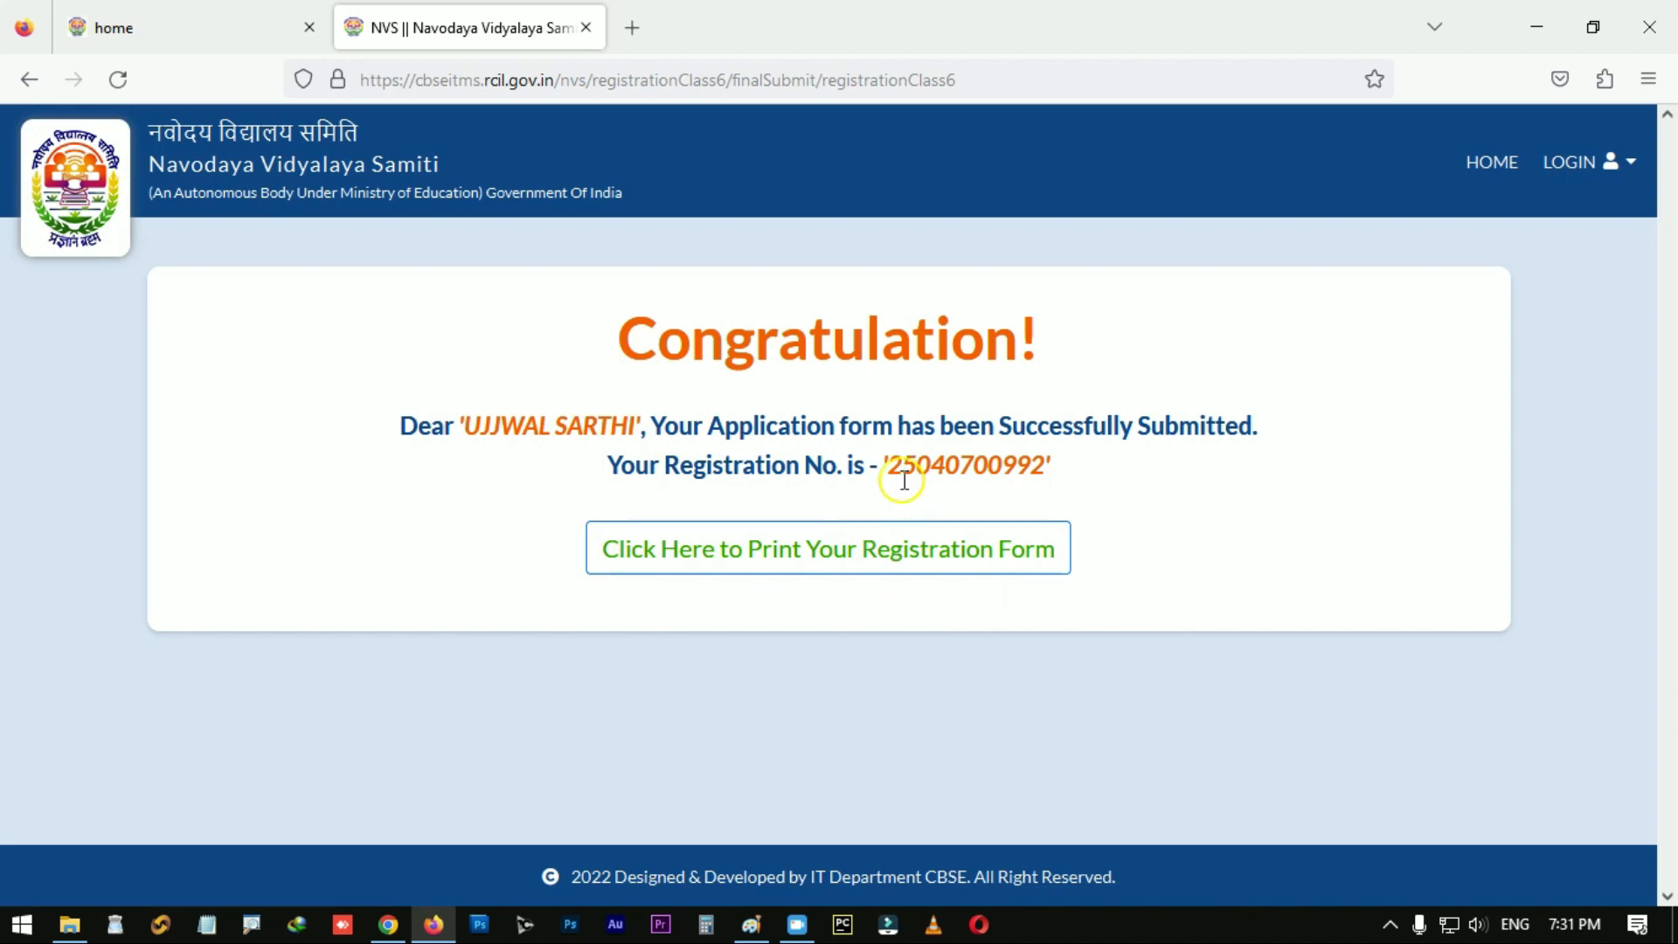
left_click_drag(887, 468, 1042, 470)
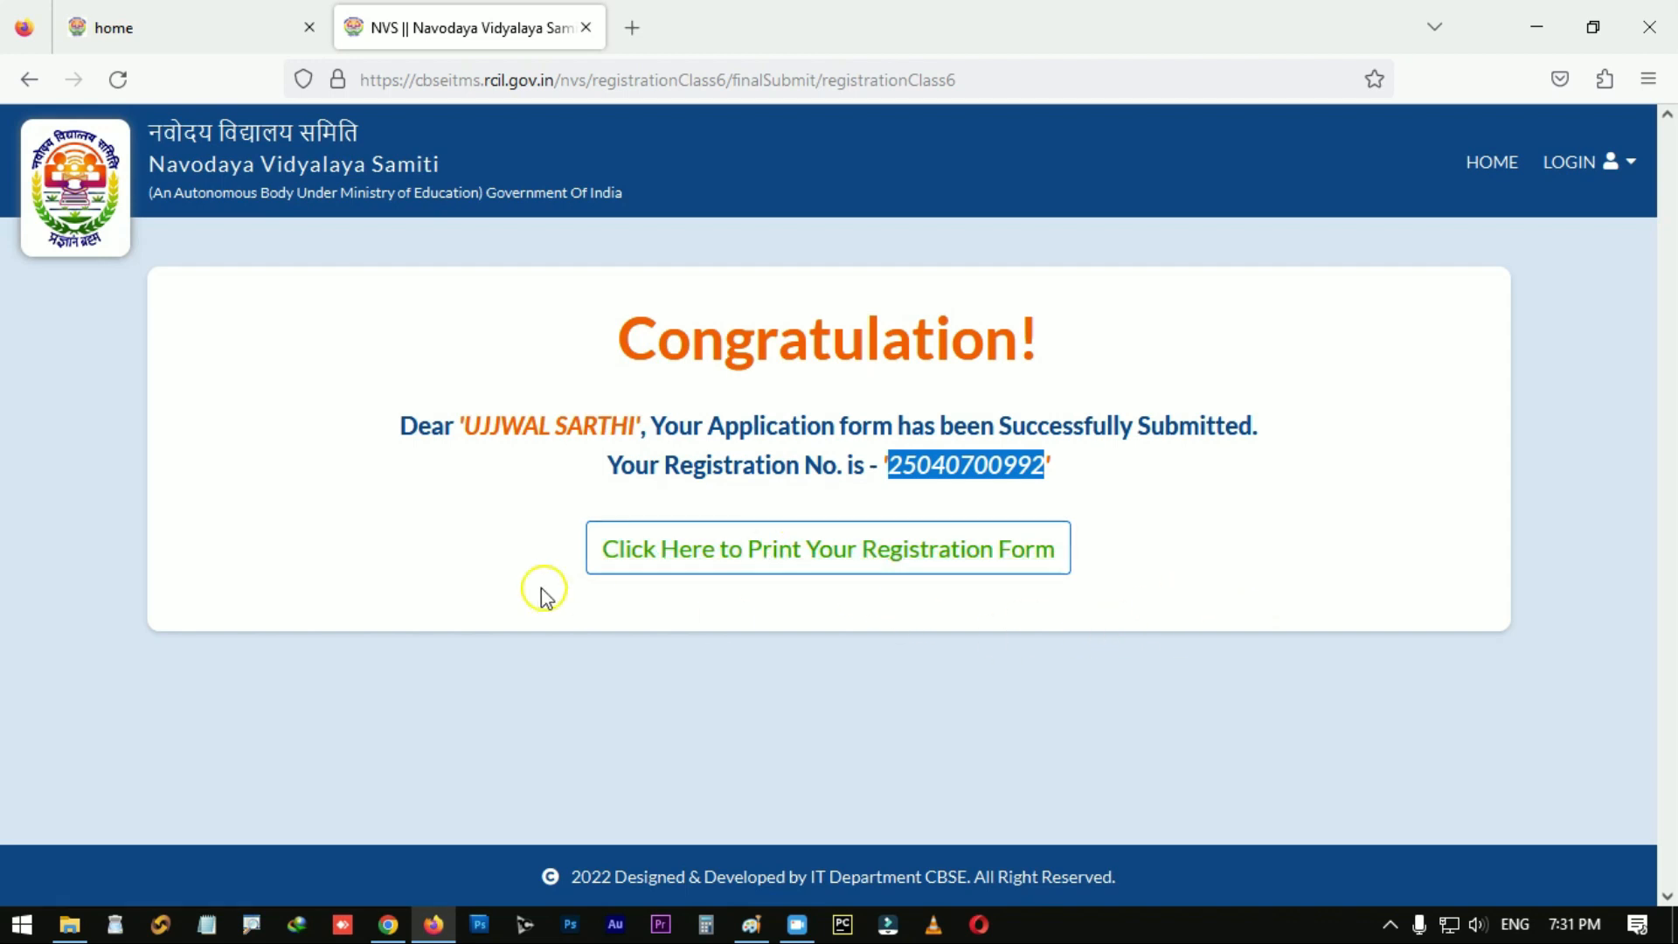
Step: Open the printable registration form and save its 3 sheets as a PDF with Ctrl+P
left_click(935, 559)
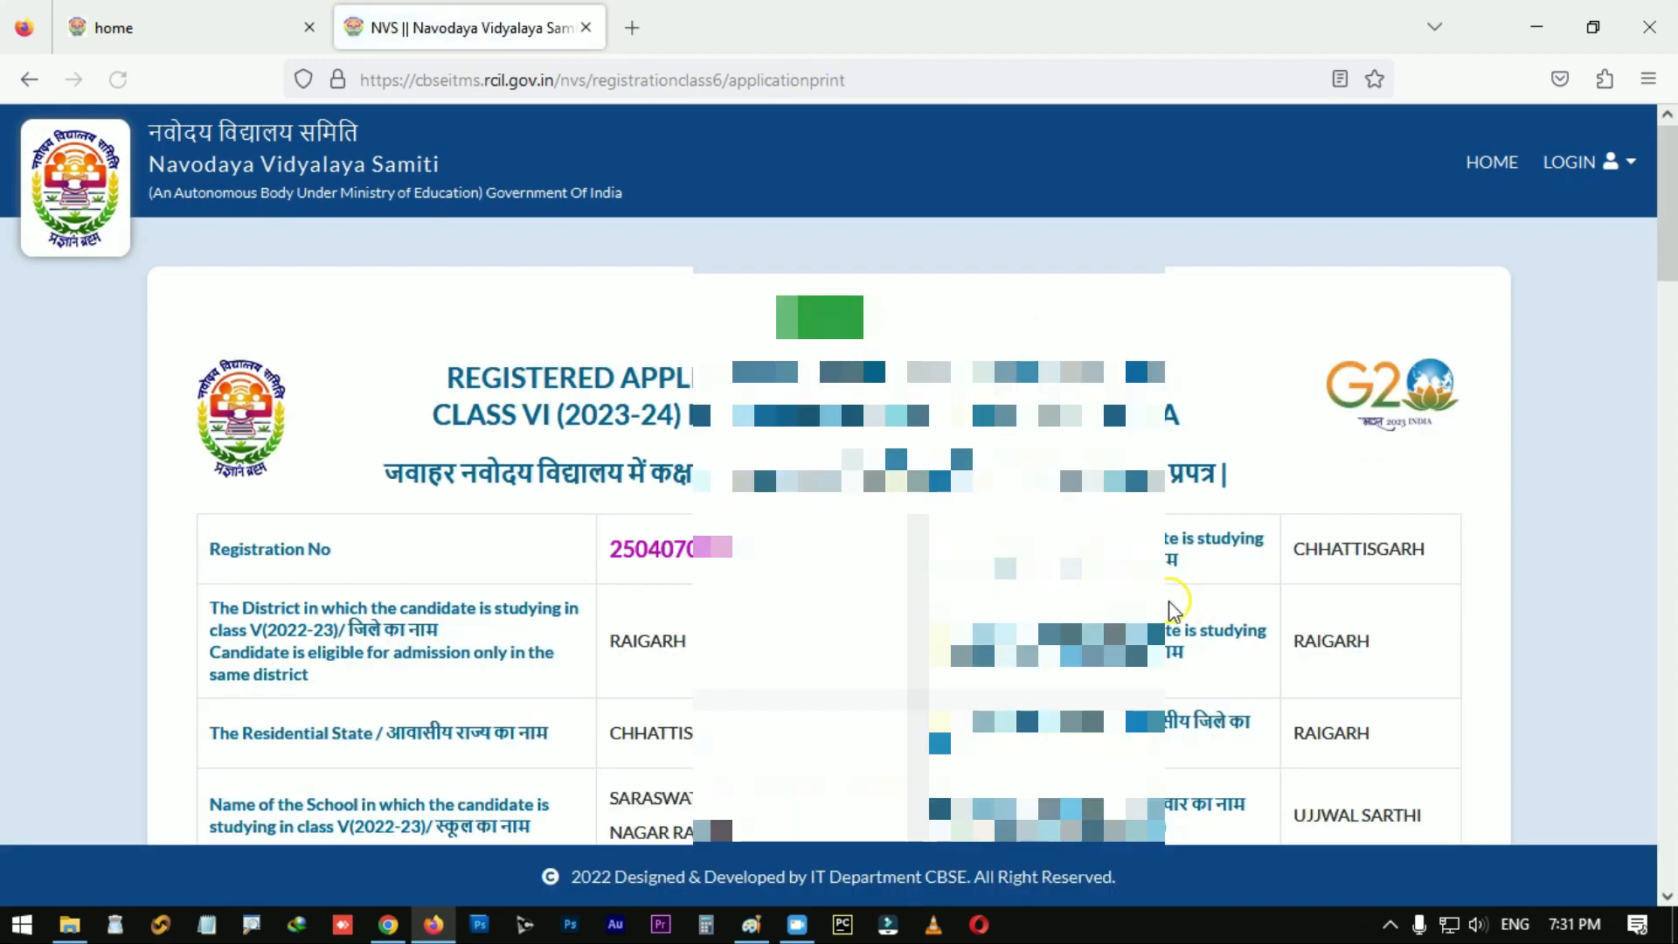
mouse_move(1667, 223)
left_mouse_down()
mouse_move(1665, 826)
mouse_move(1664, 201)
left_mouse_up()
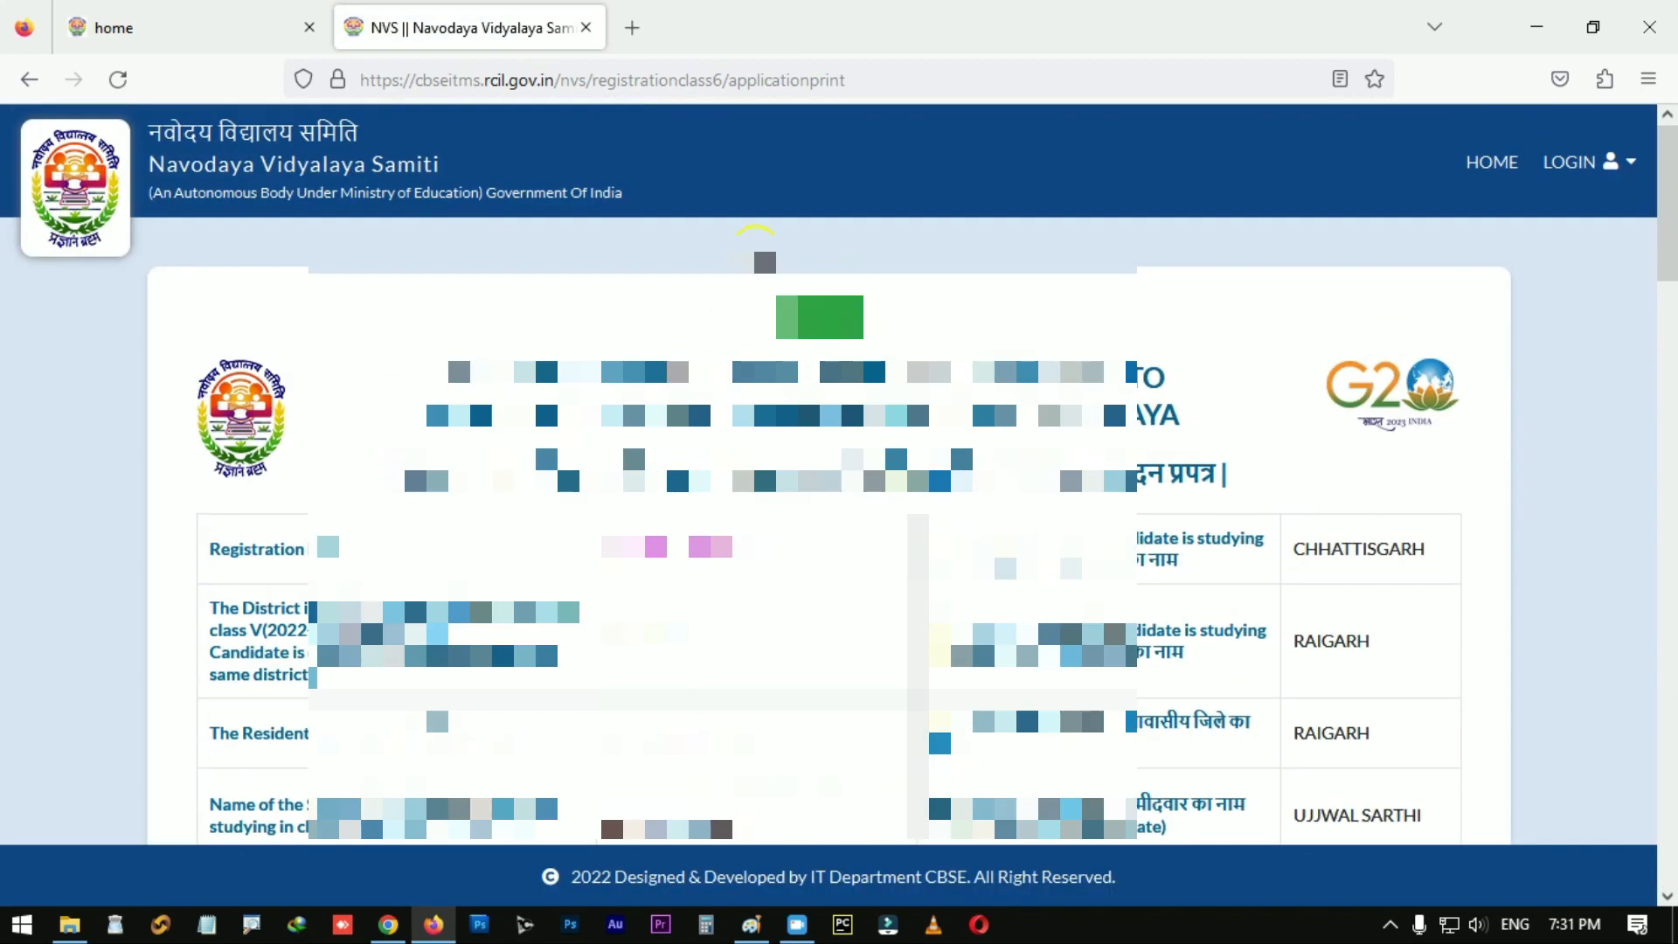
key("ctrl+p")
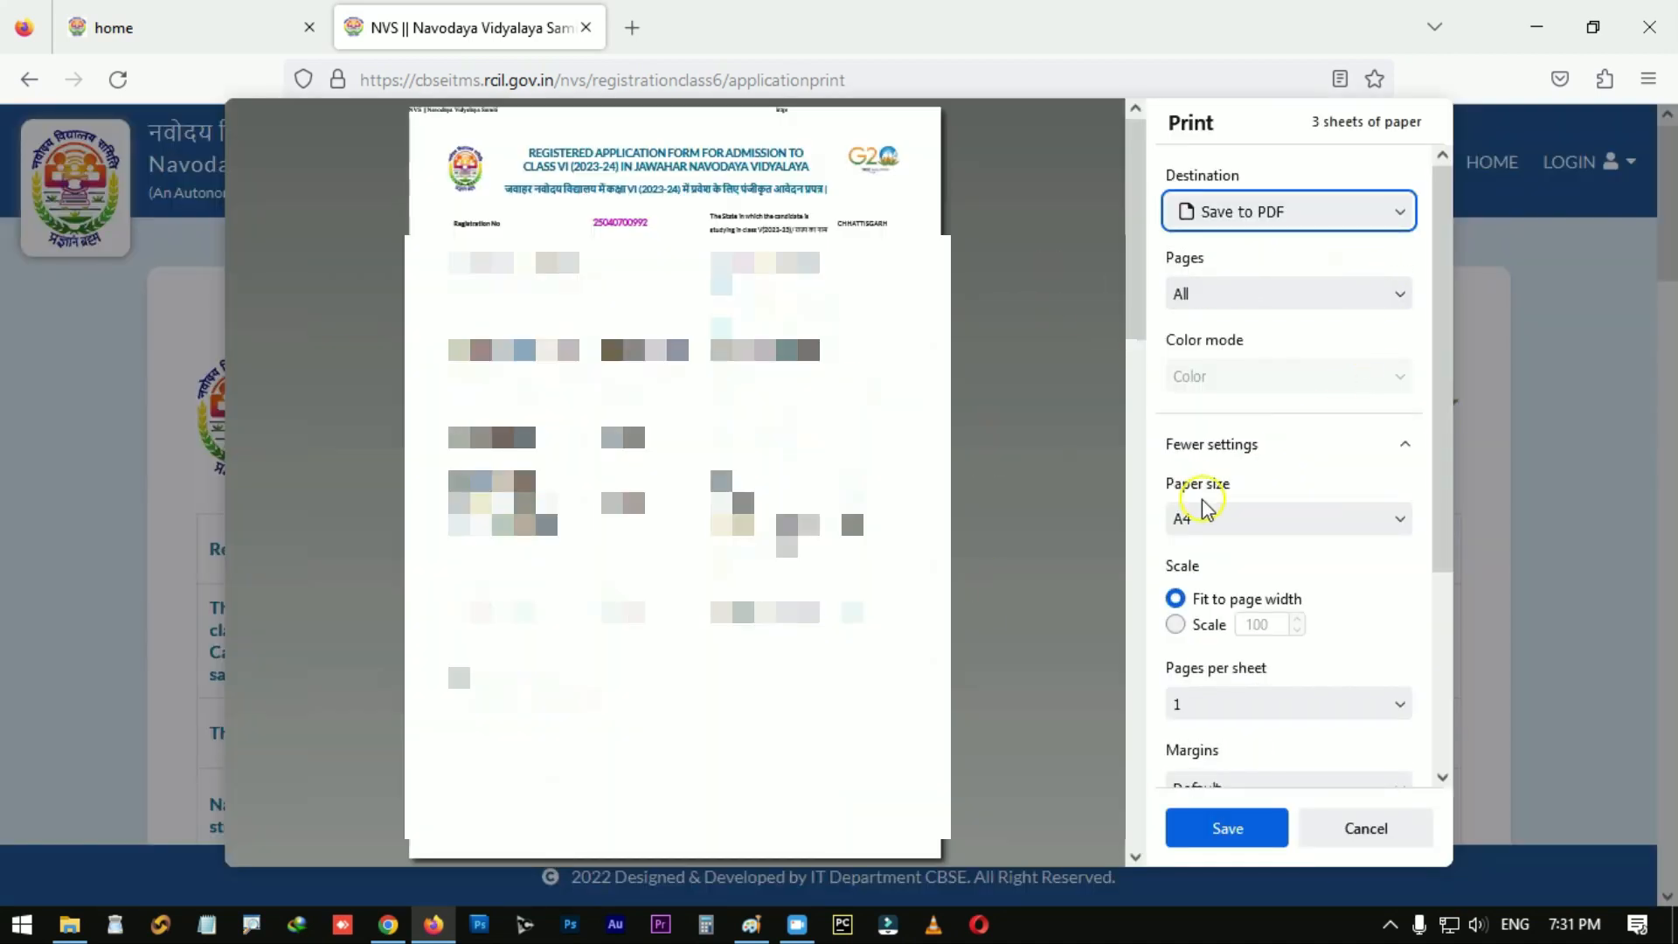
scroll(732, 335, "down", 5)
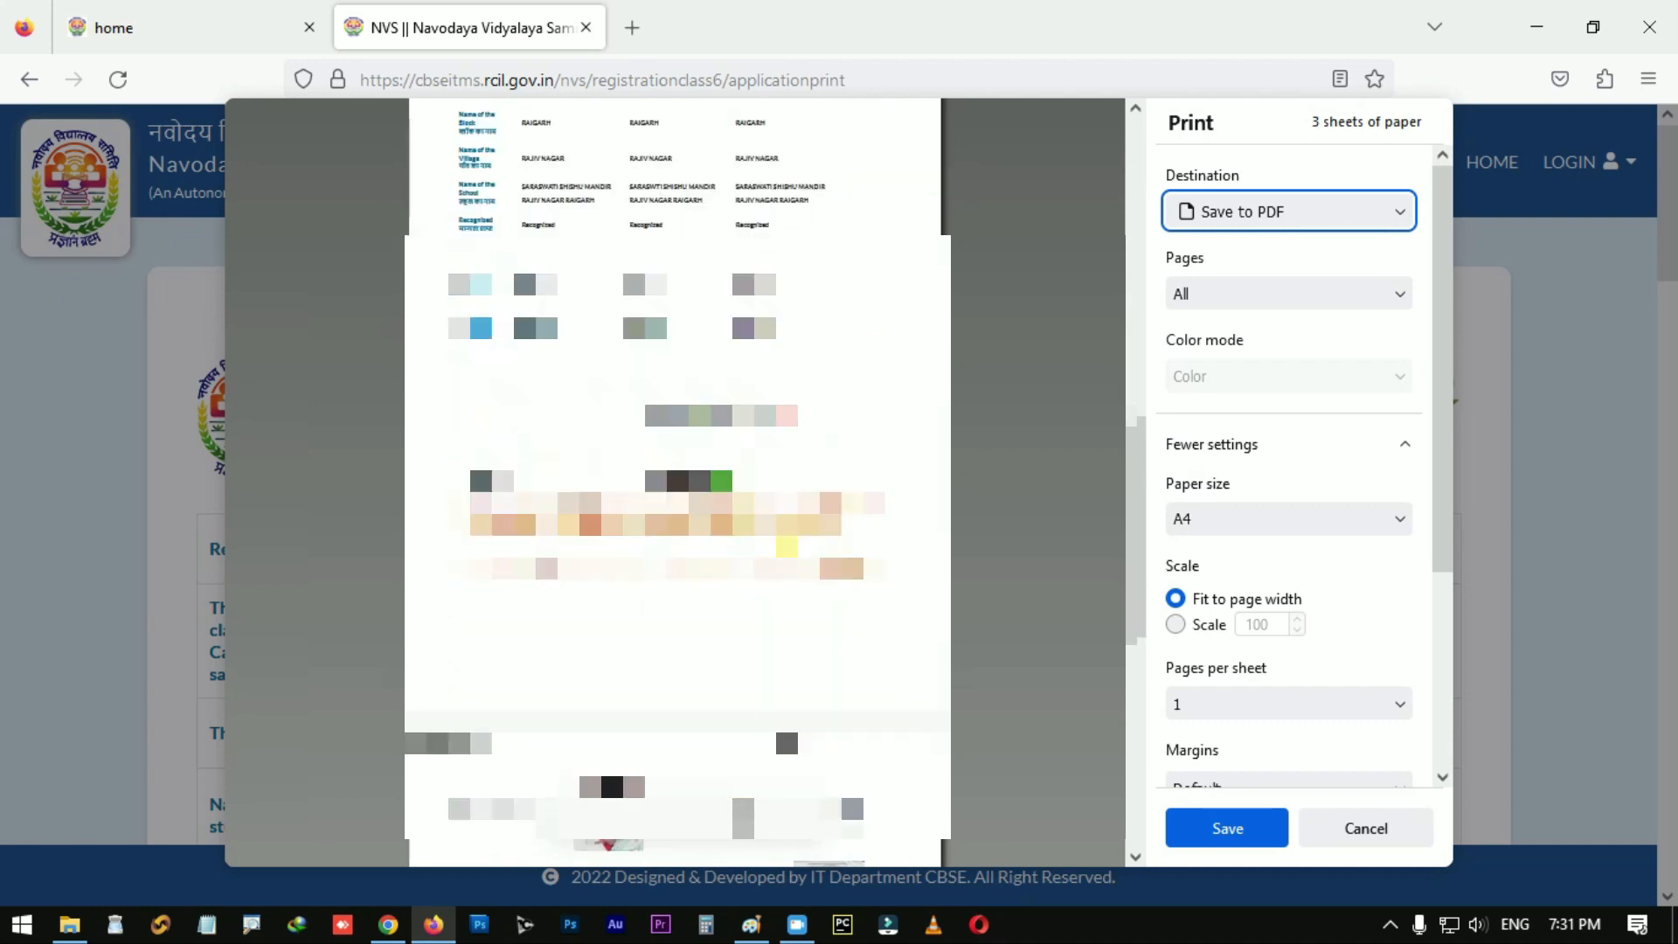
left_click(1228, 828)
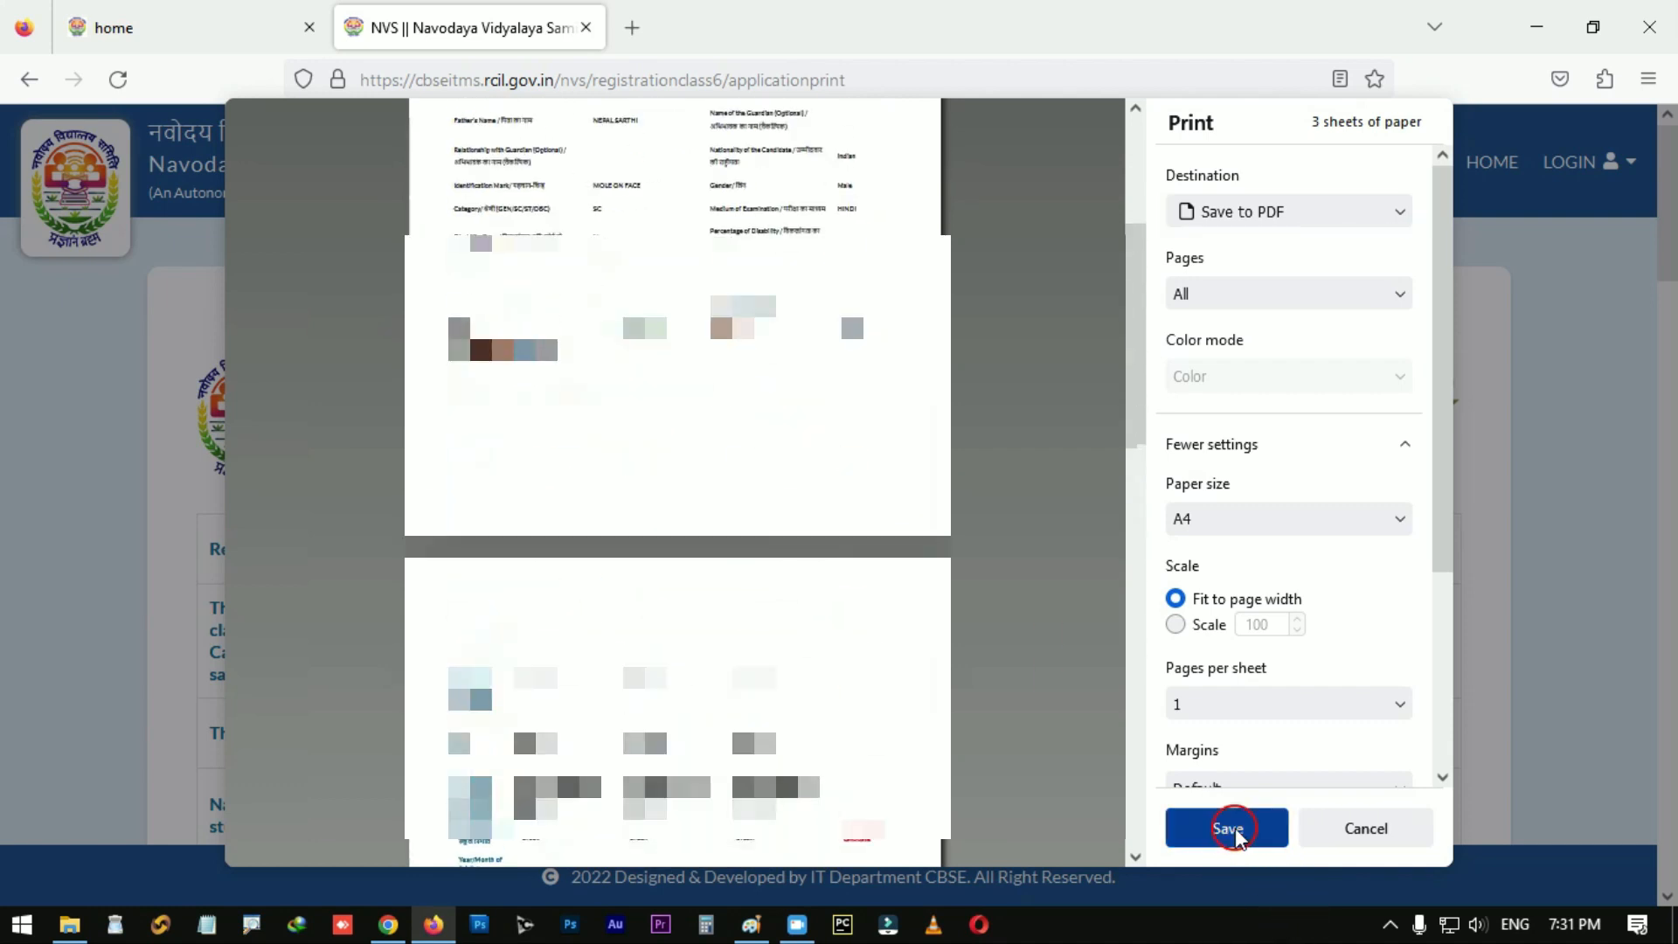
key("Return")
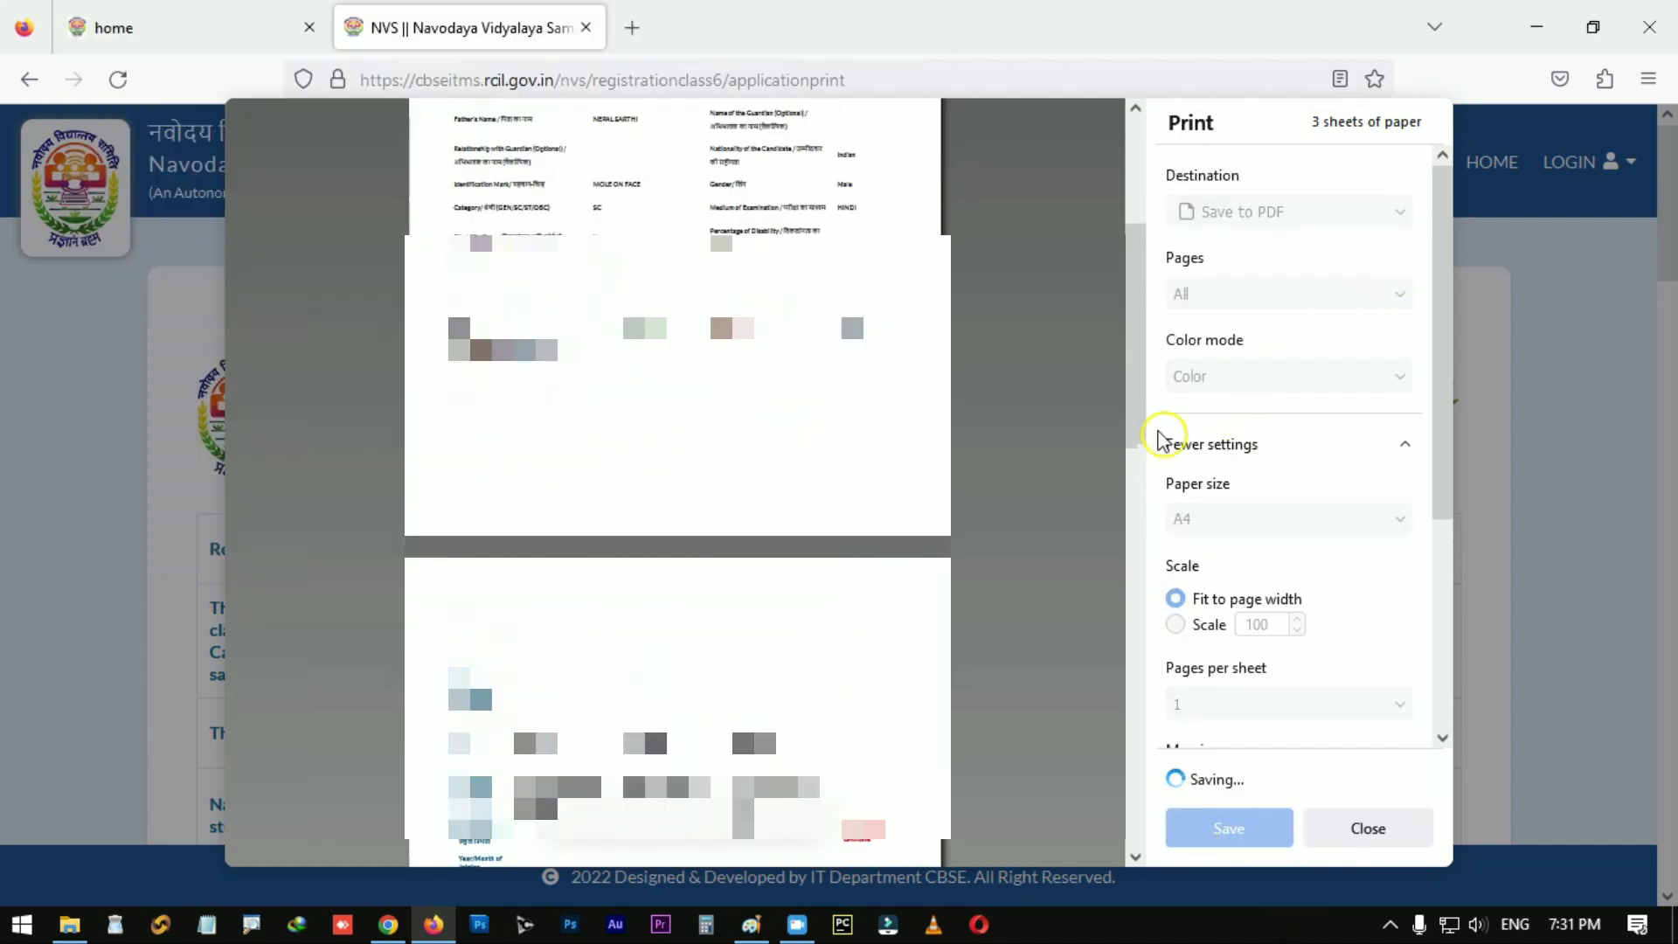